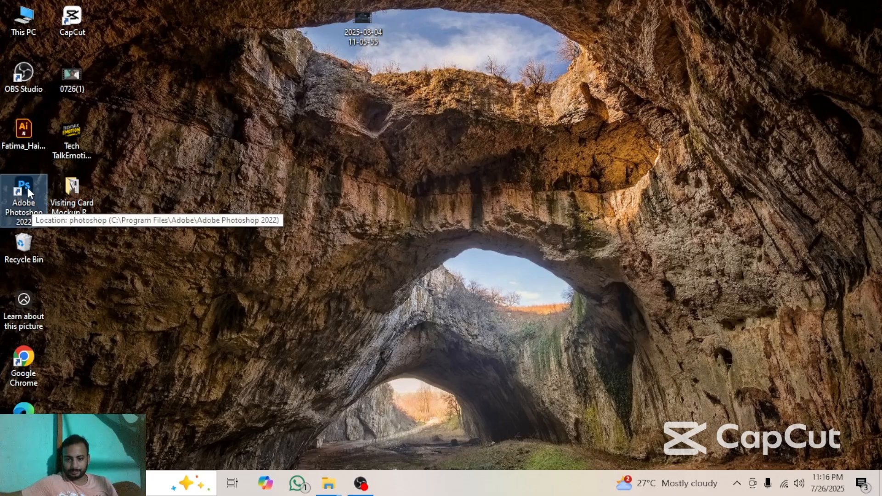
Step: Launch Photoshop, open Realistic-Business-Card-Mock-Up-full.jpg from the Visiting Card Mockup Resorces folder, and show its layer list
double_click(27, 187)
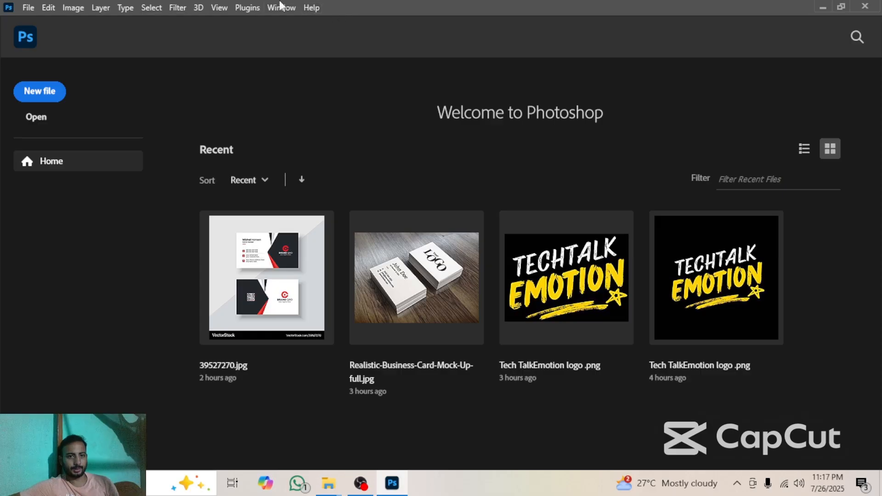
left_click(31, 5)
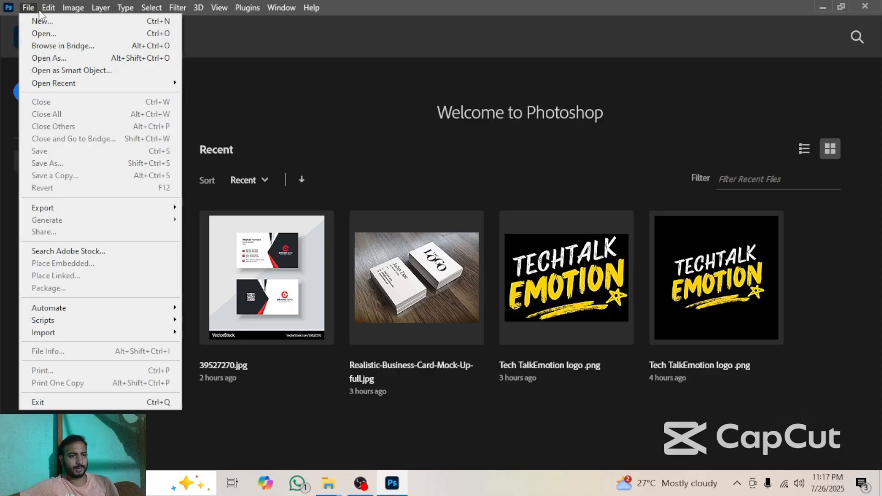
left_click(28, 7)
left_click(28, 8)
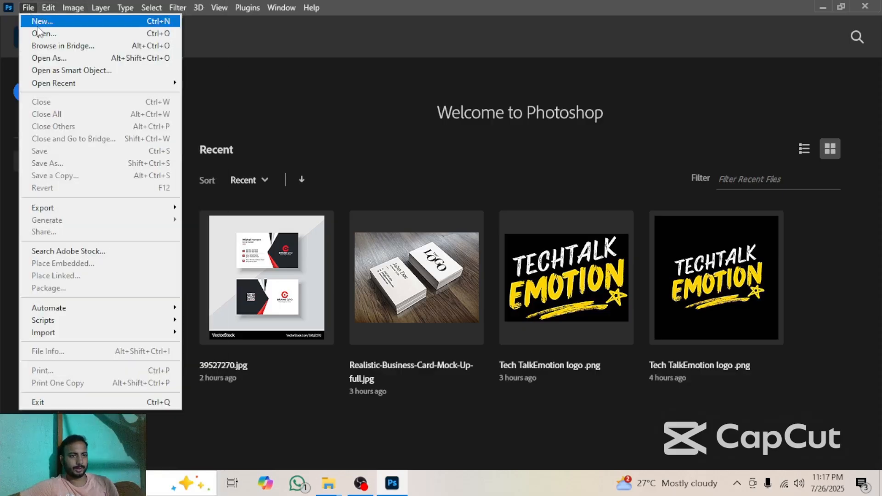
left_click(43, 34)
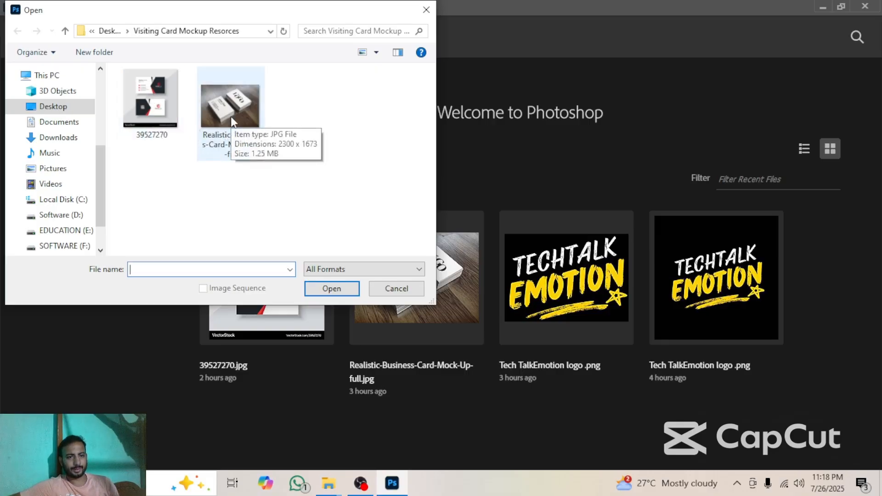
double_click(233, 109)
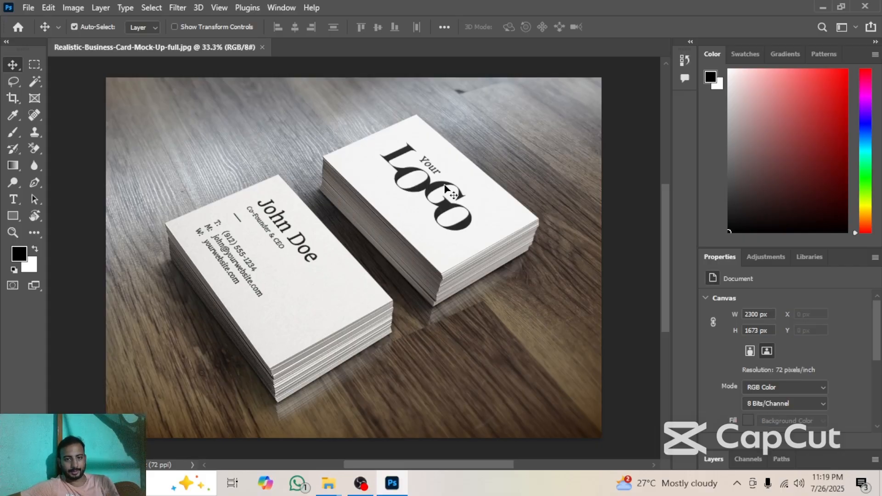
key("F7")
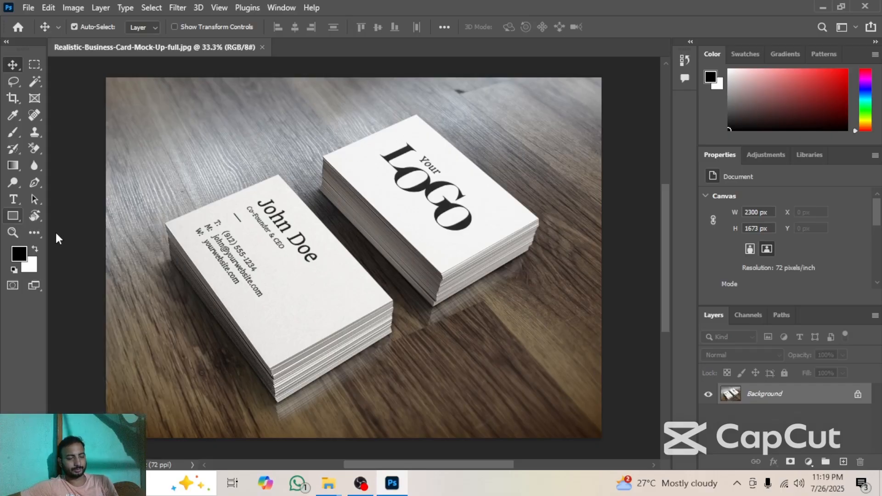
left_click(13, 216)
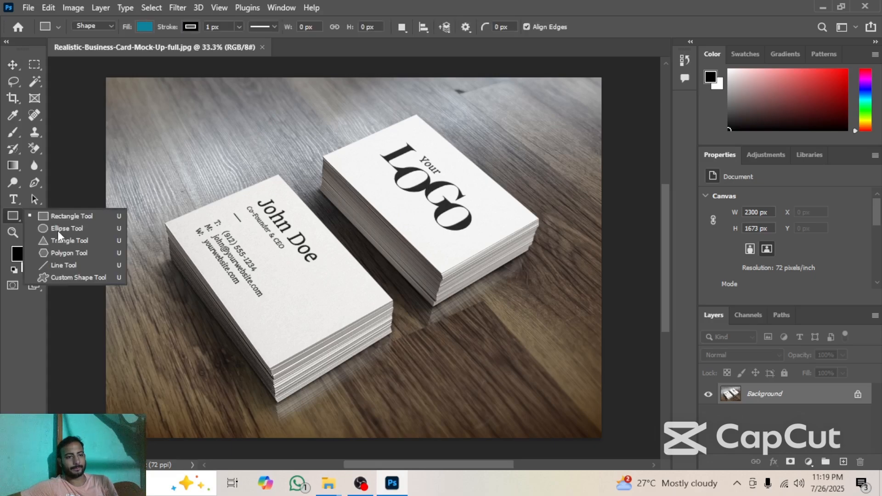
left_click(57, 229)
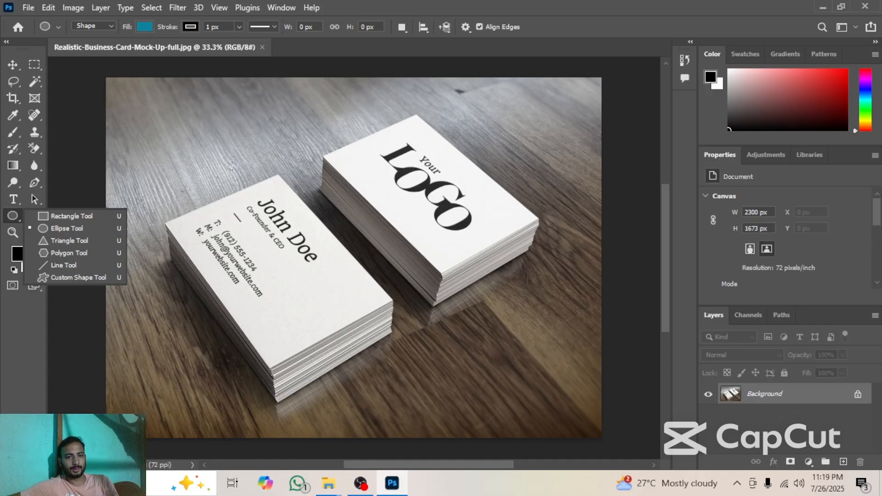
left_click_drag(228, 159, 345, 254)
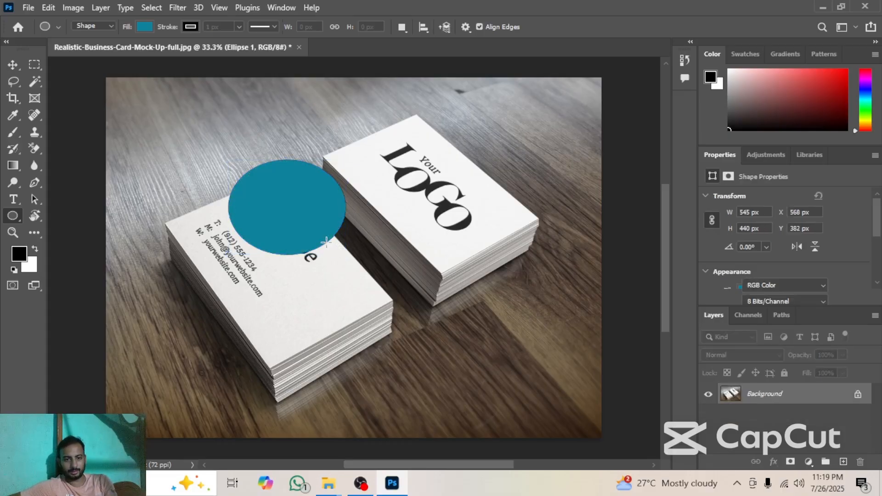
key("ctrl+z")
Step: Draw a rectangle shape about 974 by 530 px across the two business card stacks
right_click(14, 217)
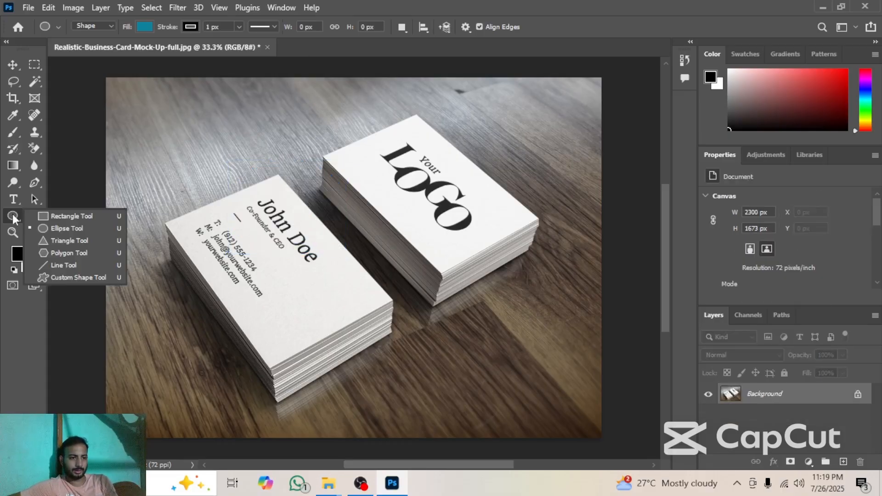
left_click(37, 215)
left_click_drag(241, 160, 451, 272)
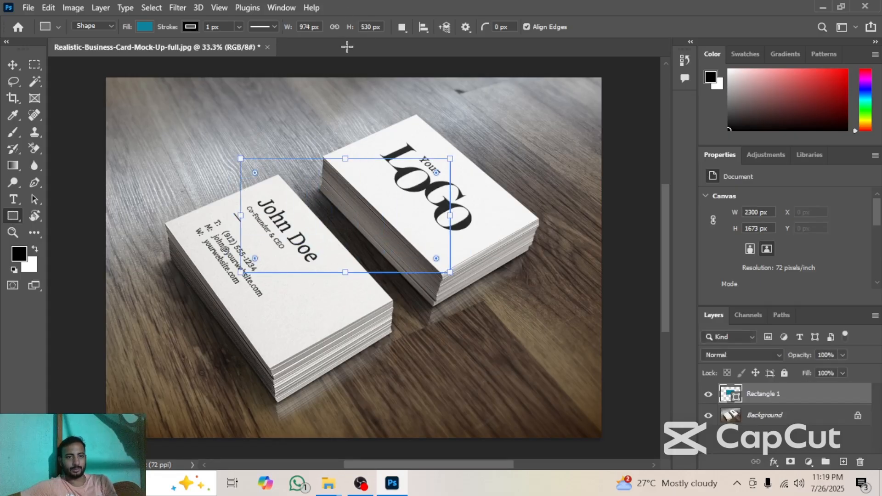
Step: Resize the rectangle to a width of 3.5 in and a height of 2 in
left_click(287, 27)
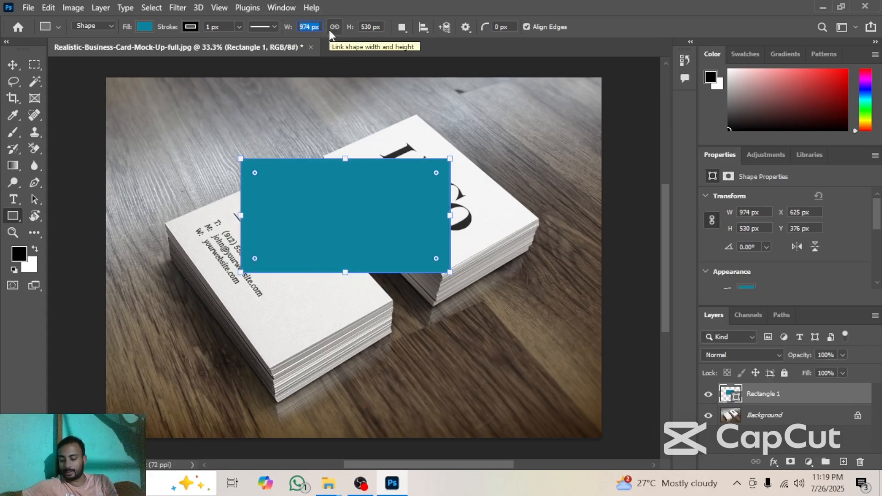
type("3.5")
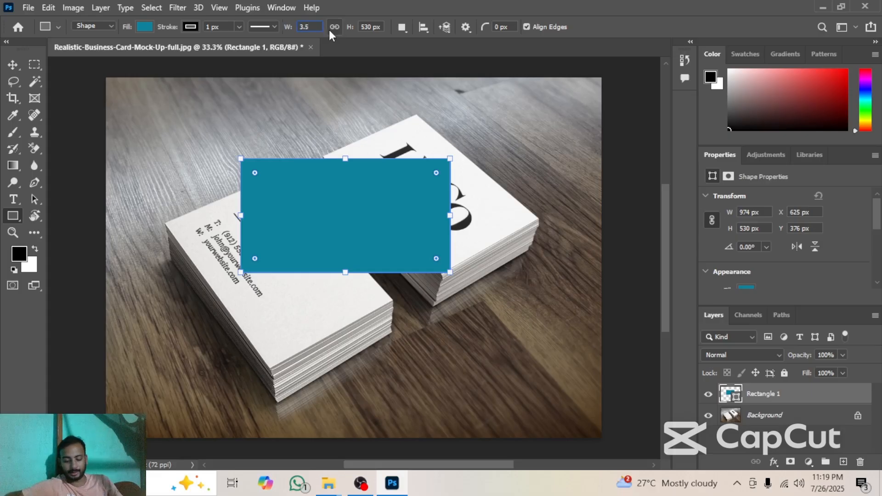
type("in")
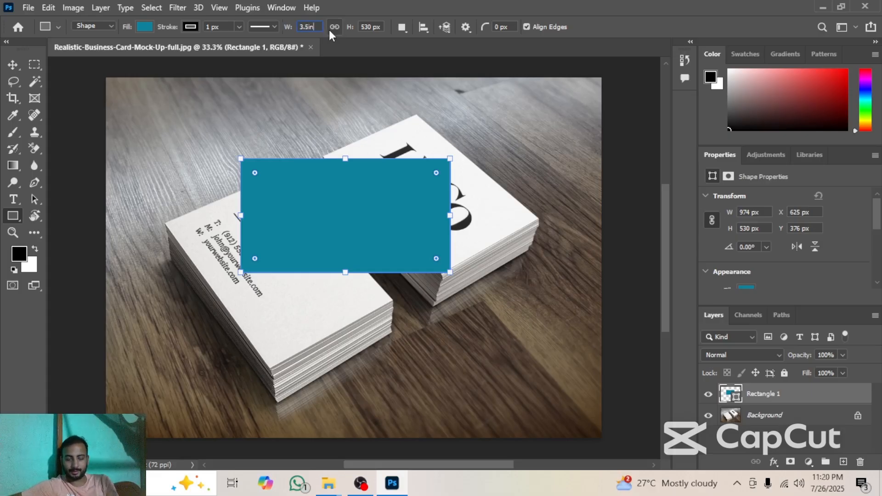
key("Return")
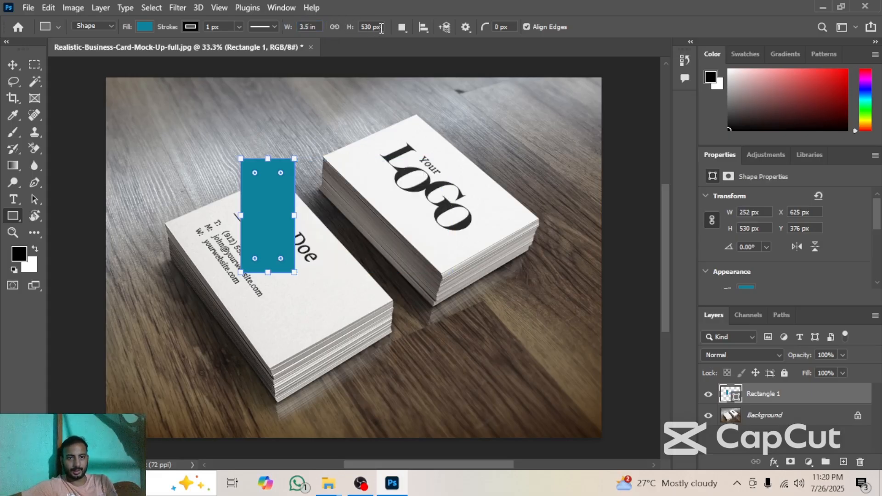
left_click(381, 28)
type("2")
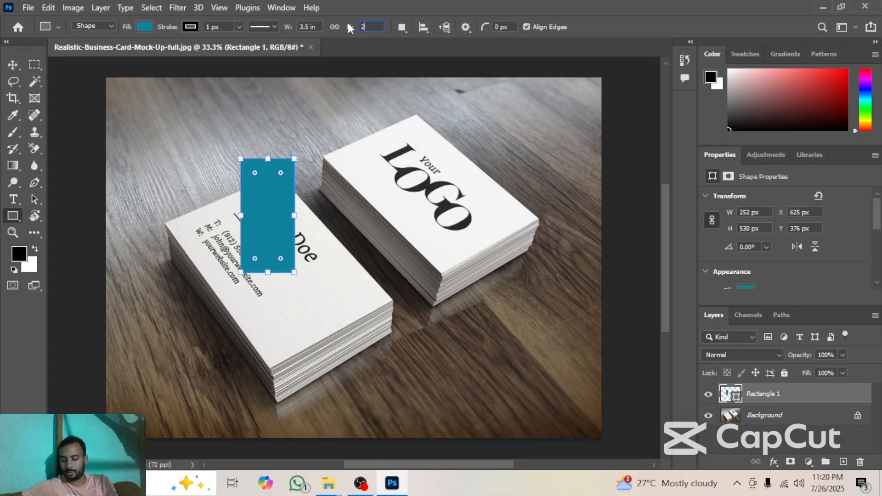
type("in")
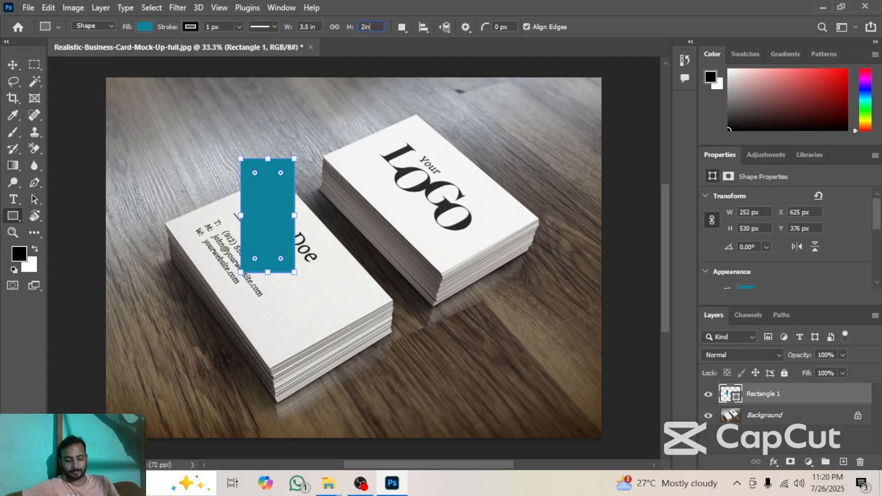
key("Return")
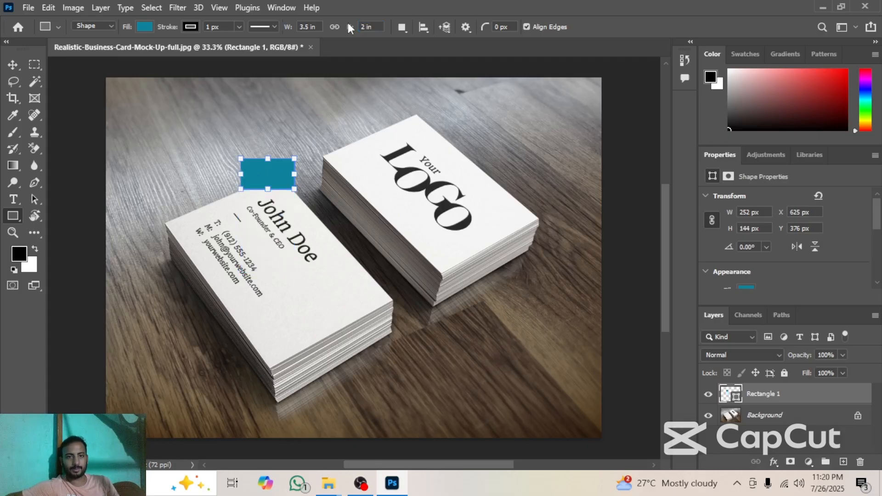
Step: Move the rectangle between the two card stacks and convert its layer to a smart object
left_click(13, 65)
left_click_drag(284, 173, 335, 248)
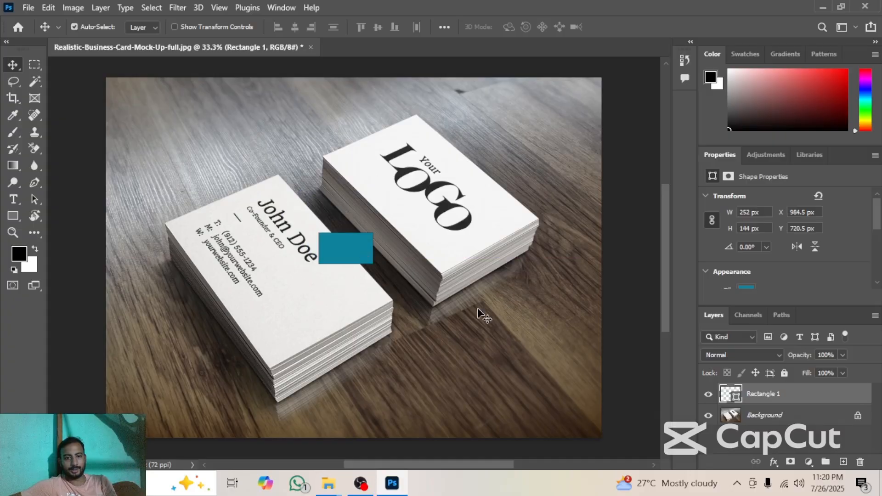
right_click(775, 398)
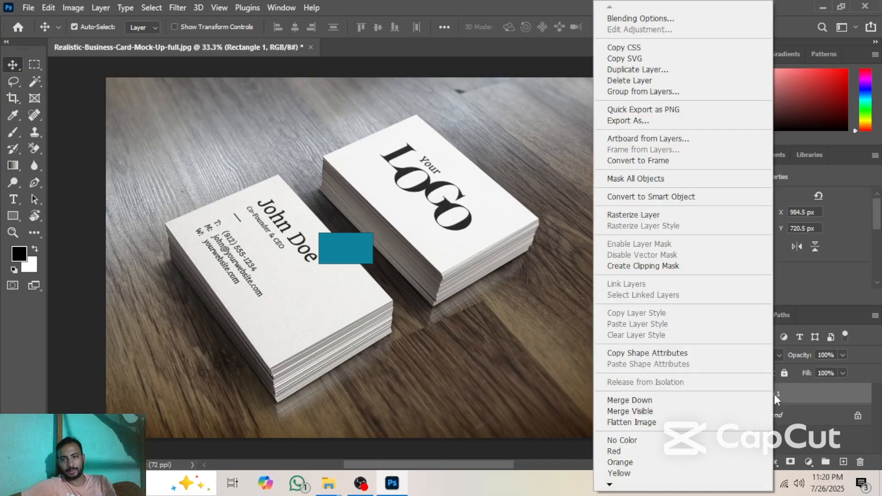
left_click(660, 201)
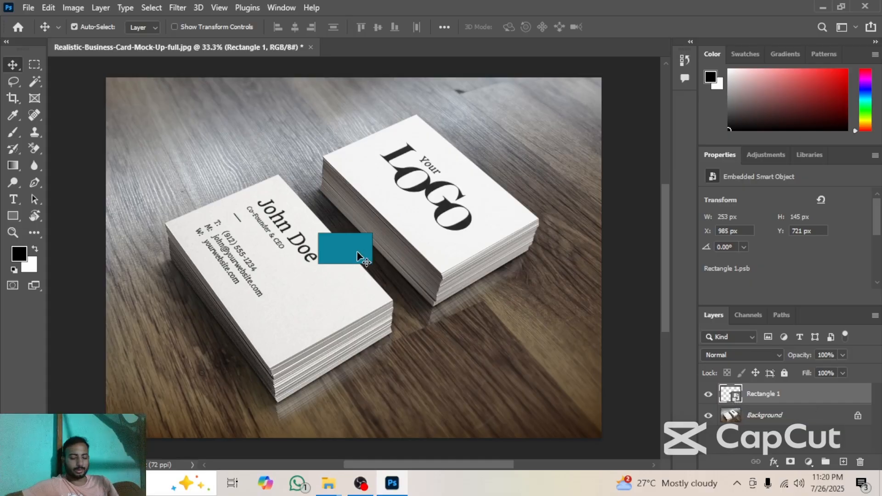
Step: Free-transform the rectangle, moving it onto the logo card and rotating it about 49° to follow the card's angle
key("ctrl")
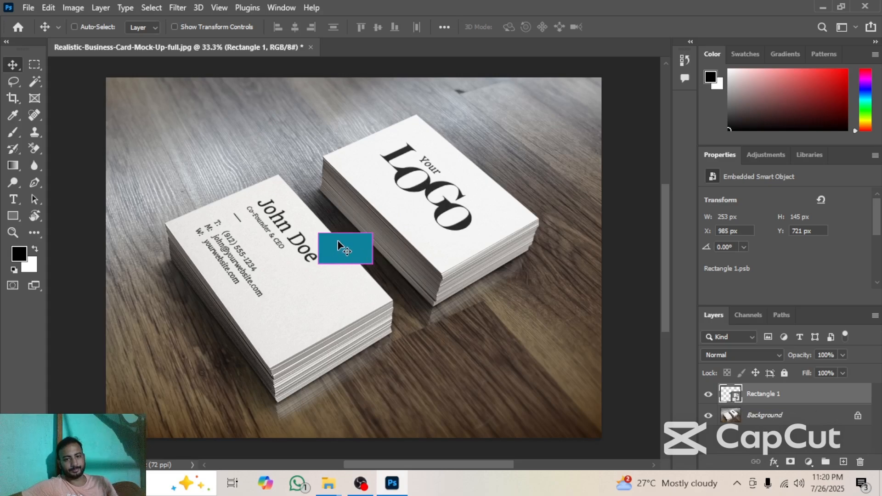
key("ctrl+t")
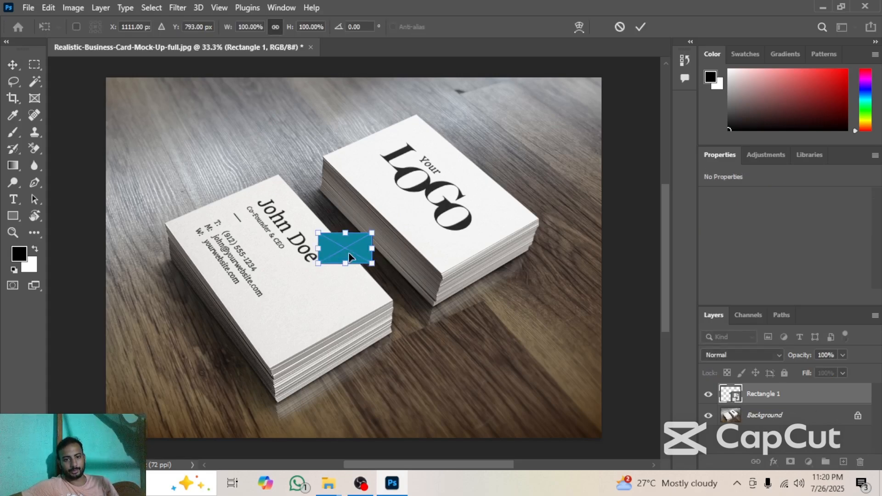
left_click_drag(351, 256, 421, 201)
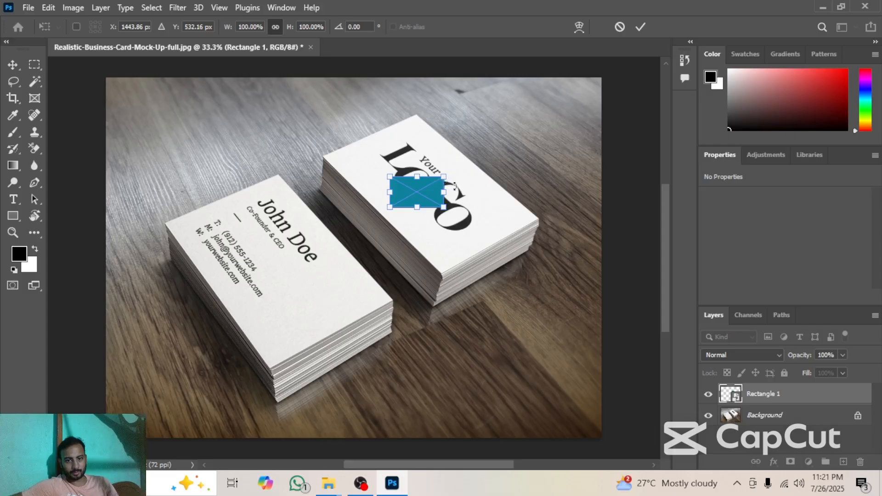
left_click_drag(455, 186, 441, 202)
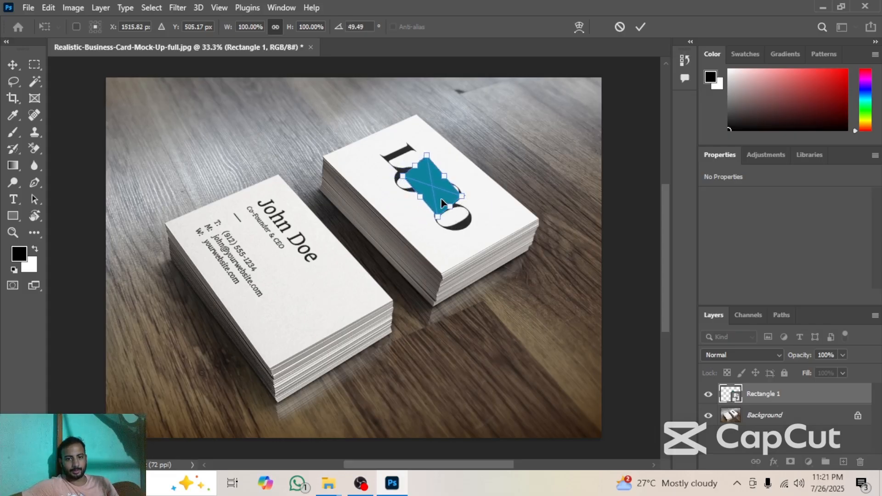
Step: Distort the rectangle so its four corners match those of the logo card's top face, and hide the Background layer
right_click(440, 177)
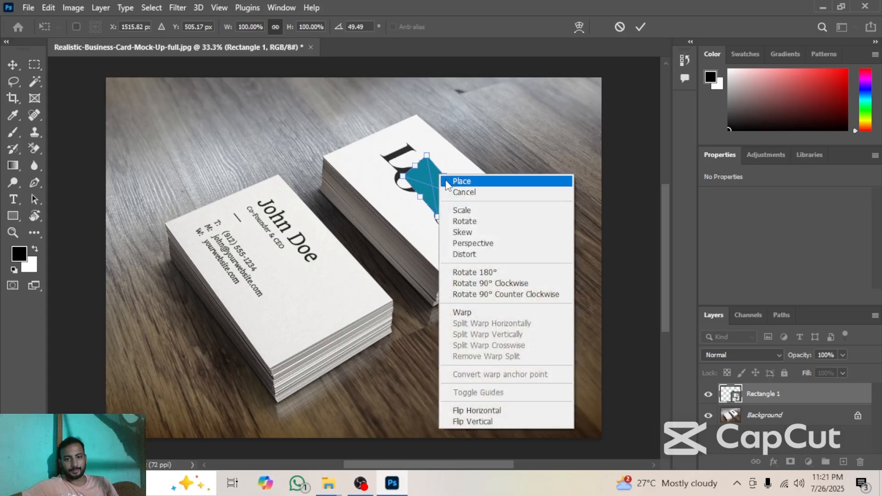
left_click(511, 253)
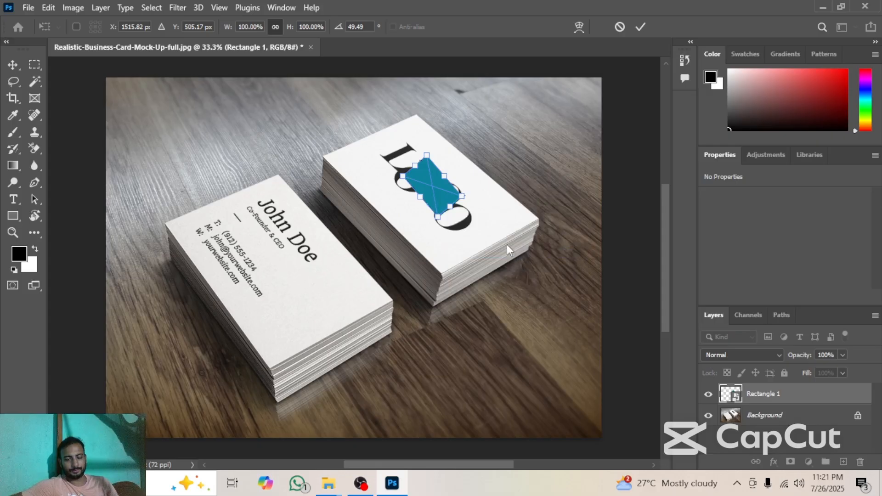
left_click_drag(461, 196, 537, 218)
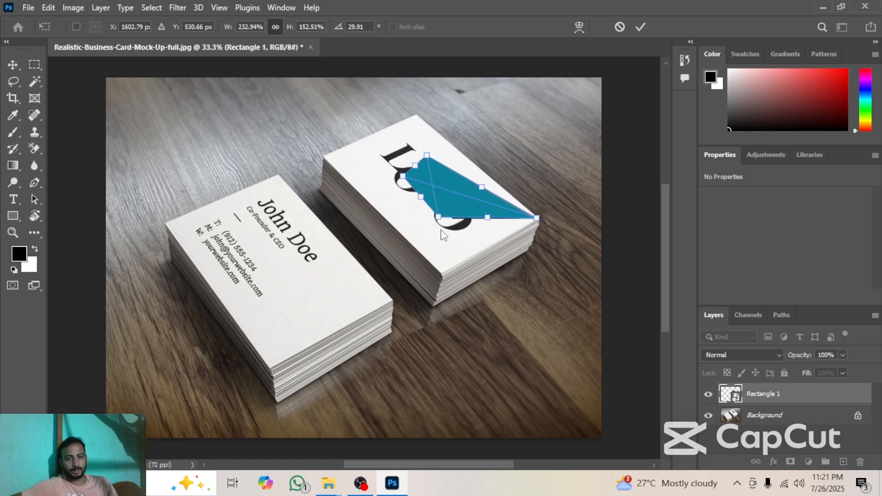
scroll(445, 205, "up", 3)
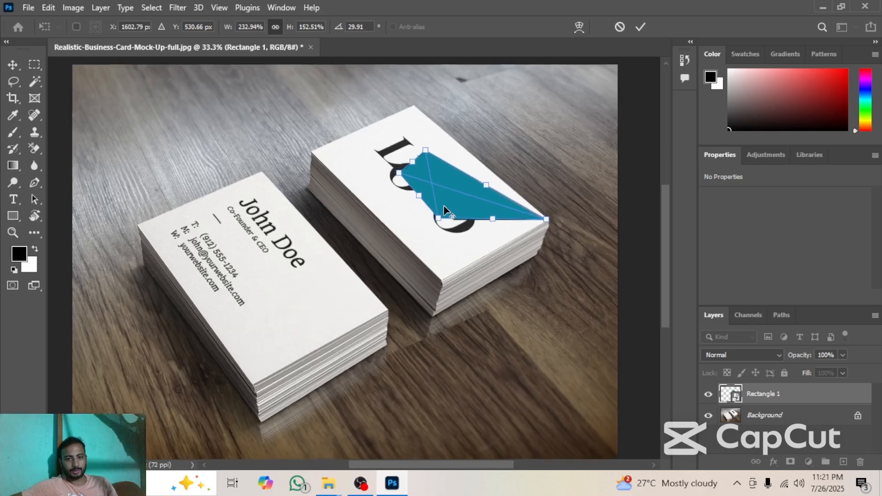
scroll(444, 204, "up", 4)
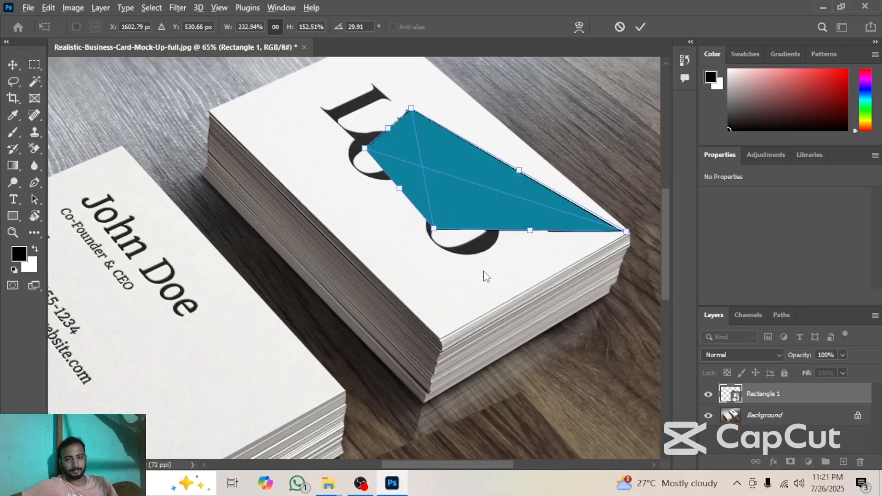
scroll(458, 255, "down", 2)
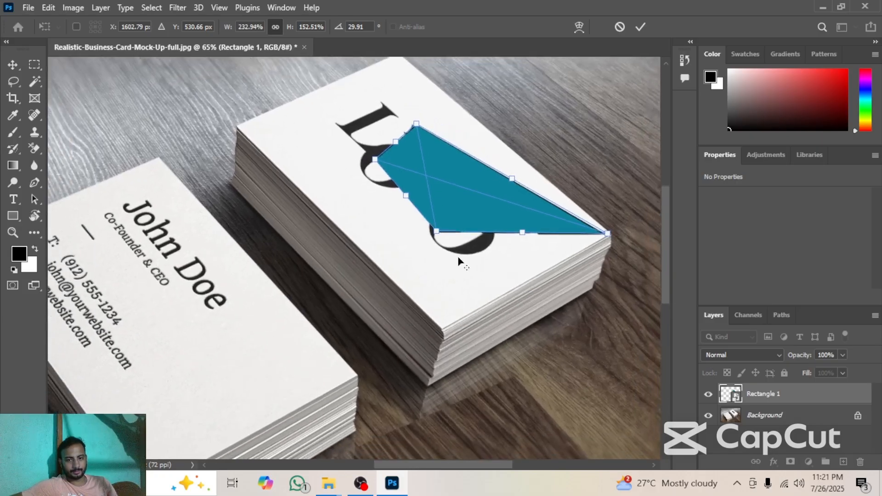
left_click_drag(420, 136, 402, 67)
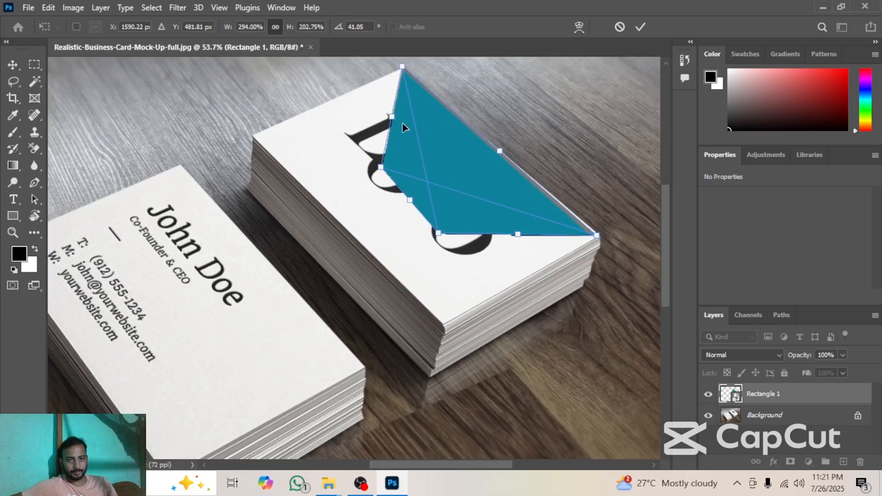
left_click_drag(380, 168, 251, 136)
left_click_drag(438, 233, 442, 324)
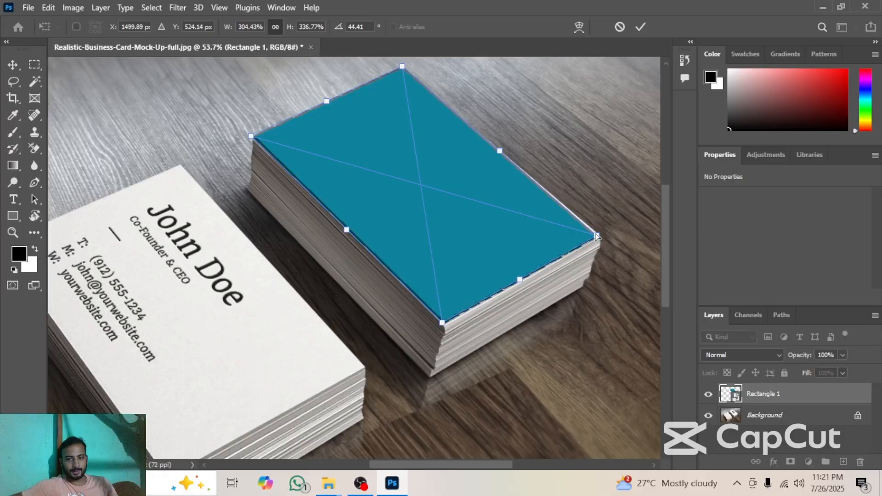
left_click_drag(597, 236, 600, 238)
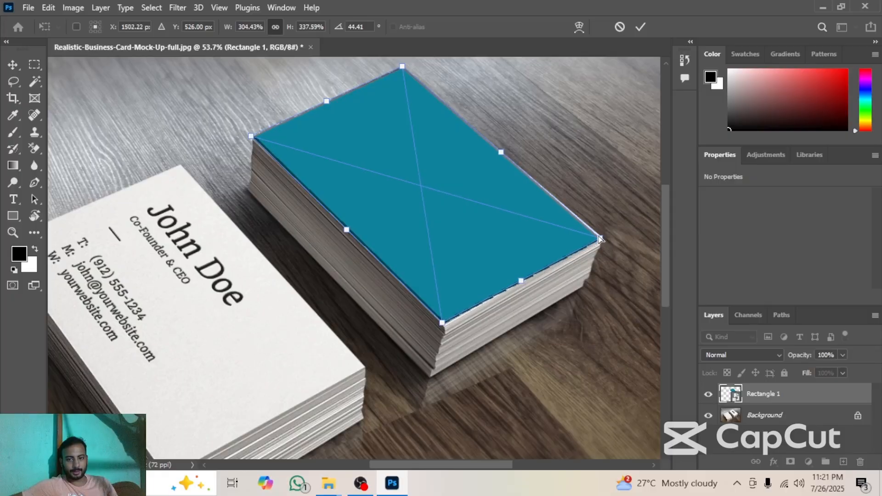
key("Return")
left_click(708, 416)
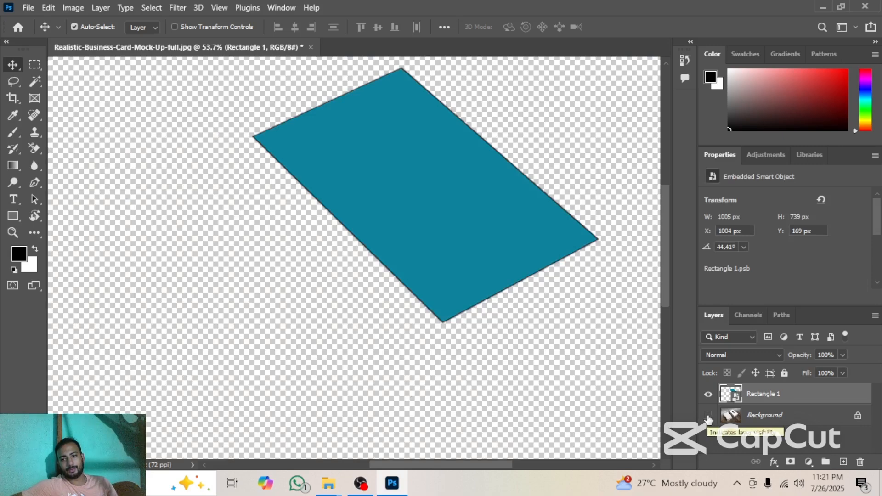
right_click(768, 400)
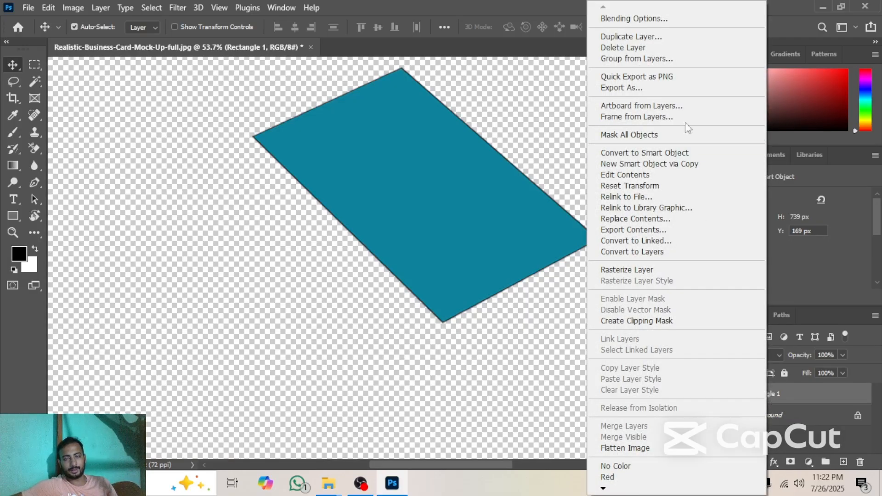
left_click(643, 17)
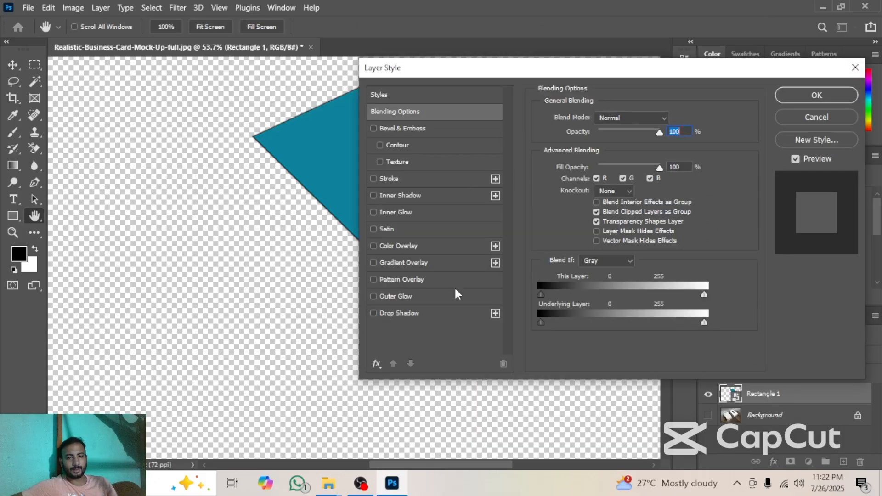
left_click(374, 313)
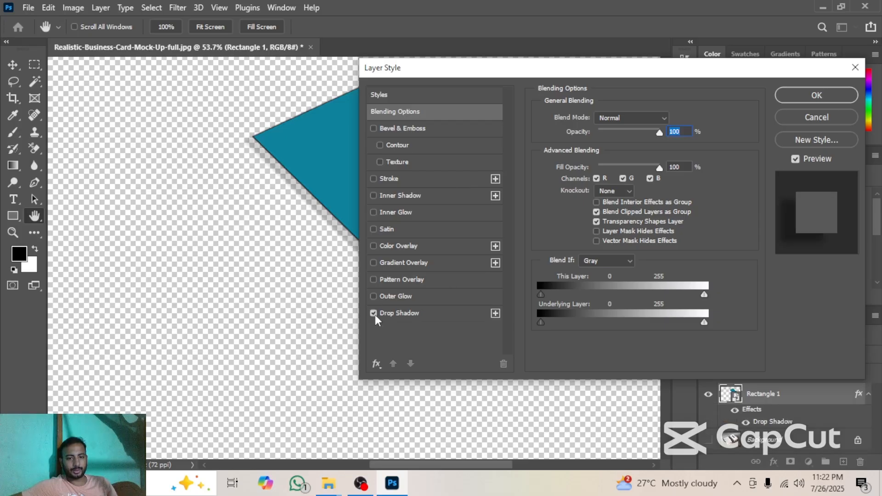
left_click(401, 313)
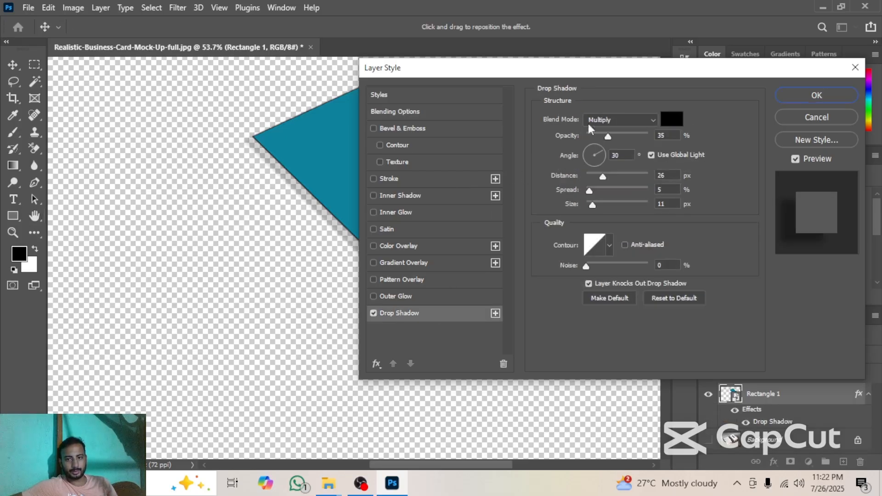
left_click_drag(605, 81, 783, 96)
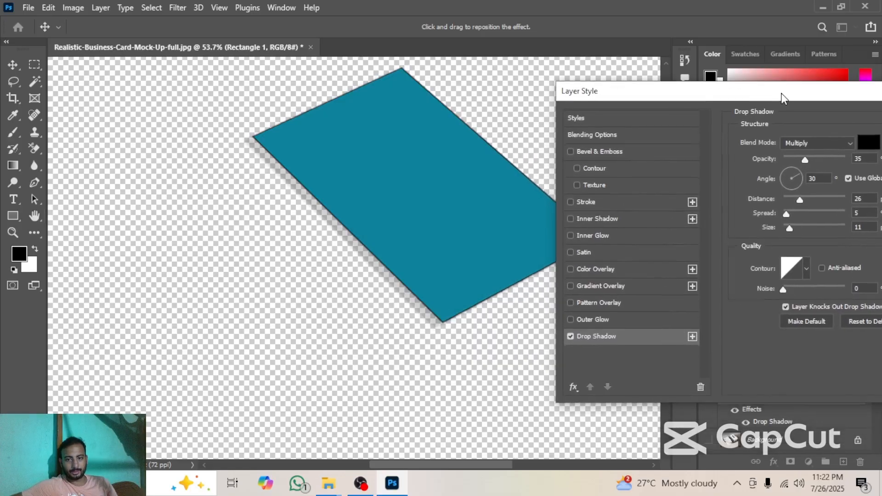
scroll(347, 281, "down", 2)
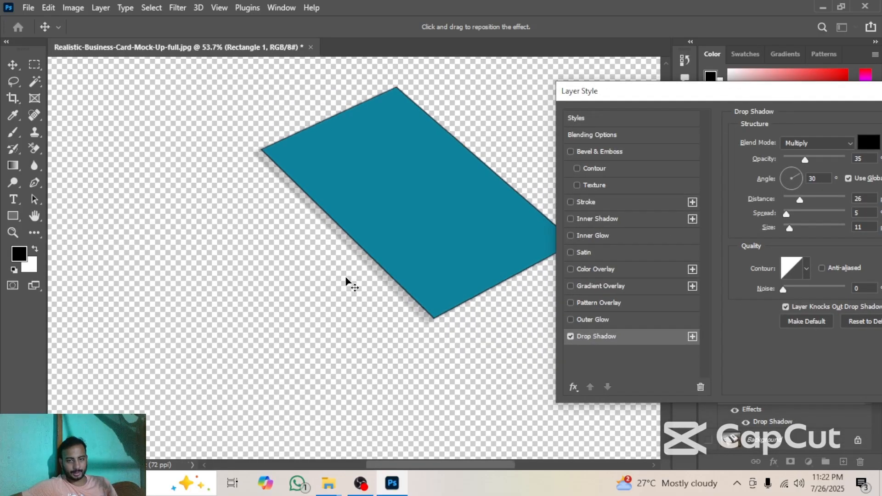
scroll(347, 281, "down", 2)
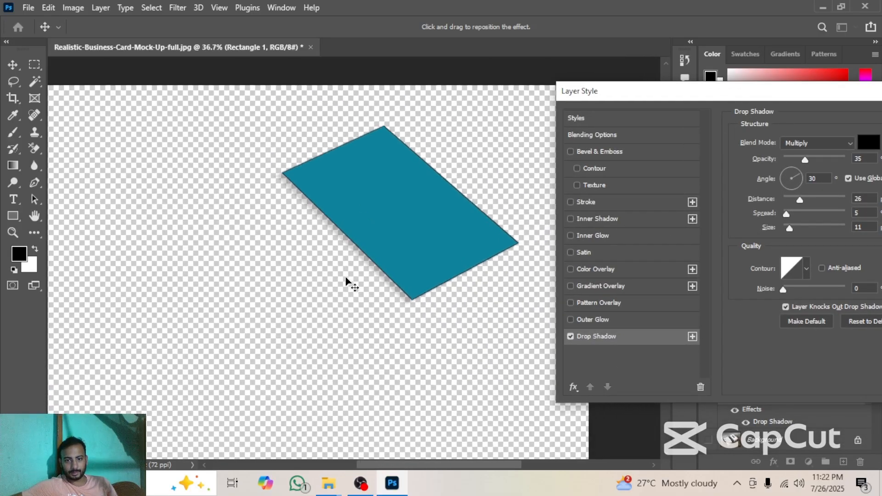
left_click_drag(673, 91, 631, 84)
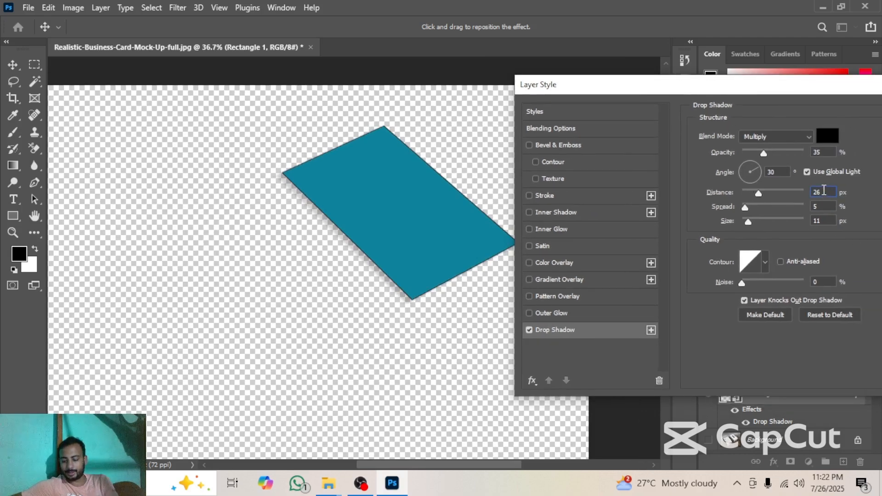
scroll(823, 189, "up", 3)
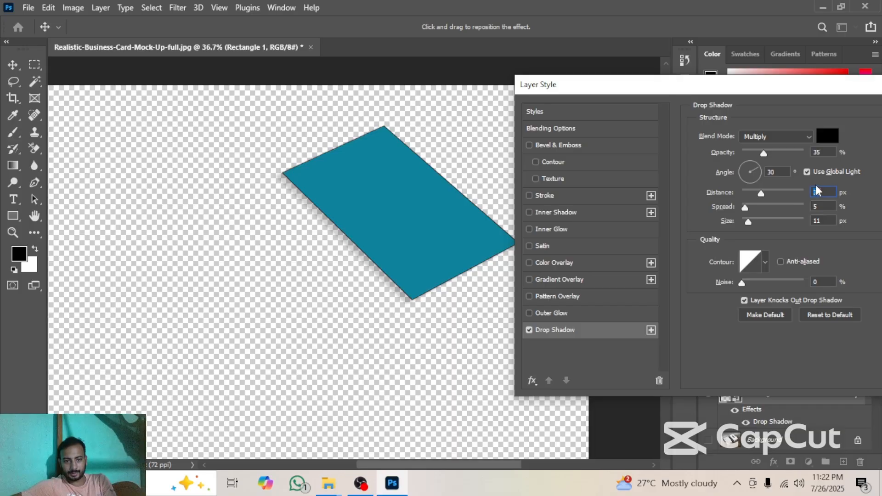
scroll(823, 198, "down", 1)
left_click(823, 208)
scroll(826, 210, "up", 2)
scroll(826, 210, "up", 2)
left_click(826, 221)
scroll(828, 223, "up", 1)
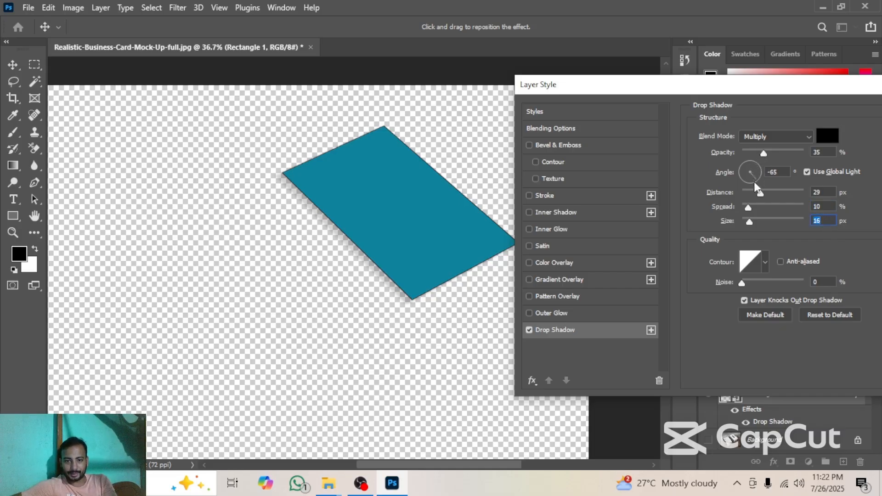
left_click_drag(754, 181, 750, 189)
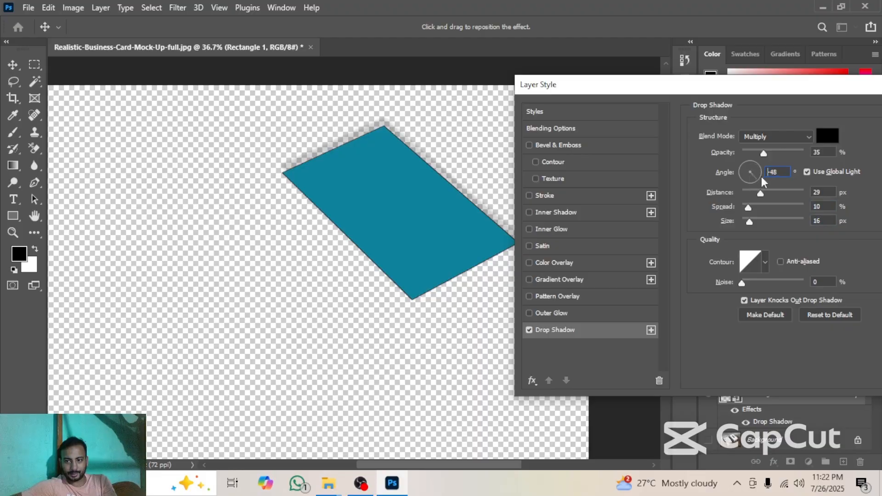
left_click_drag(736, 153, 730, 166)
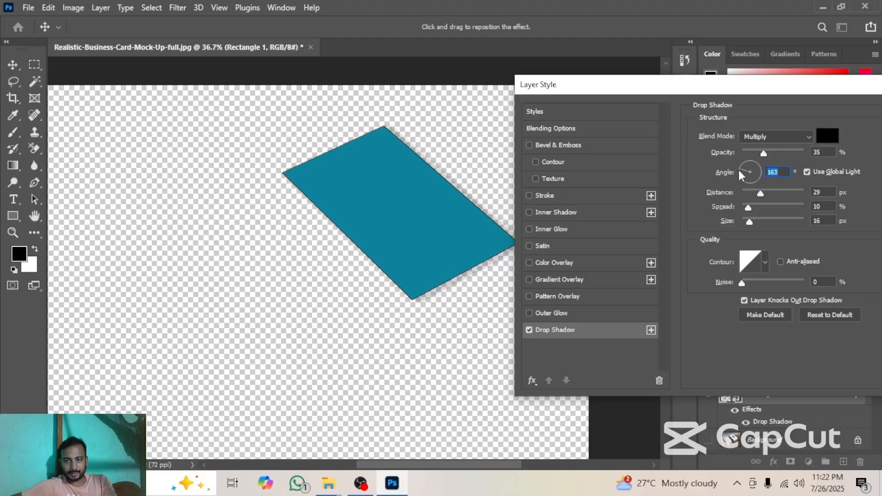
left_click_drag(737, 167, 739, 171)
left_click_drag(783, 86, 609, 78)
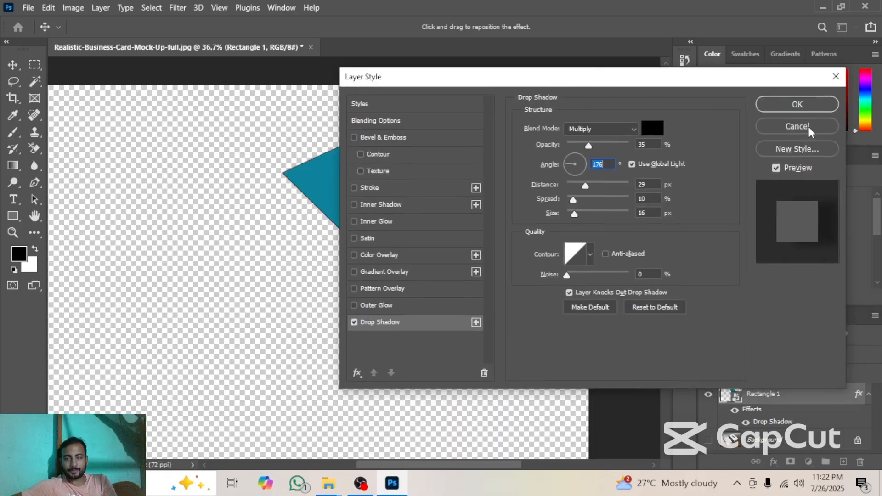
left_click(779, 129)
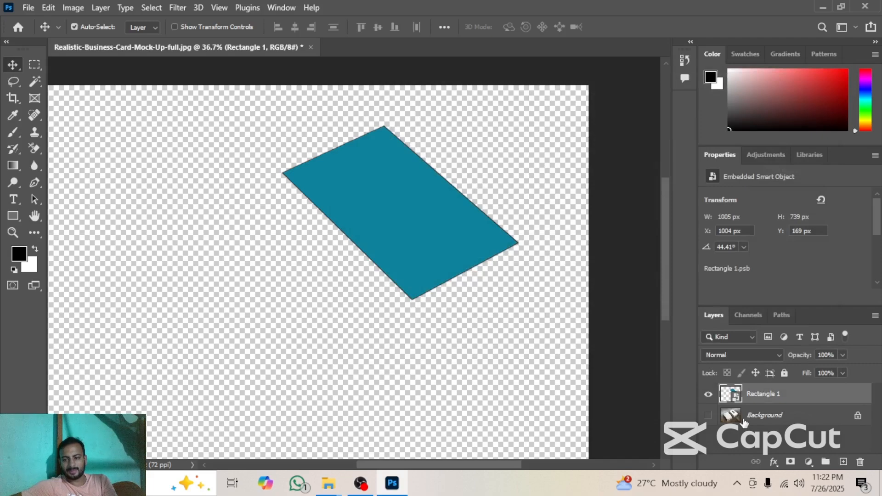
Step: Add a new empty layer and place it between the Rectangle 1 and Background layers, keeping the Background hidden
left_click(708, 415)
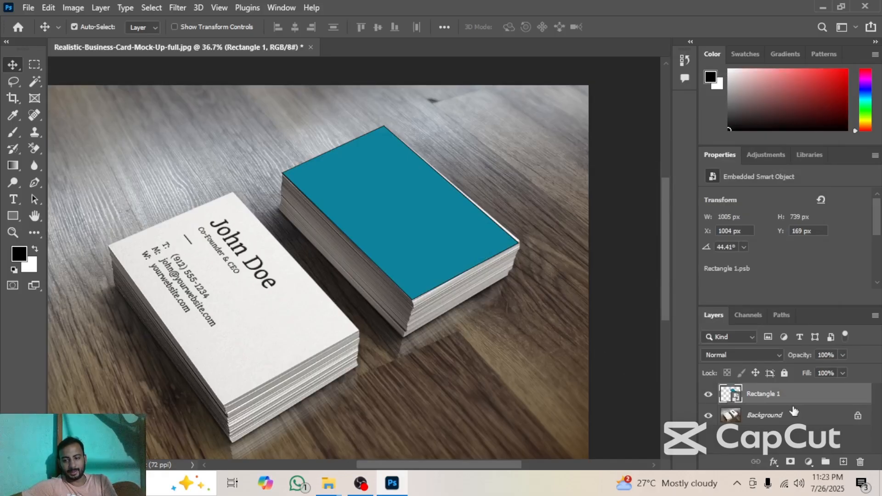
left_click(708, 416)
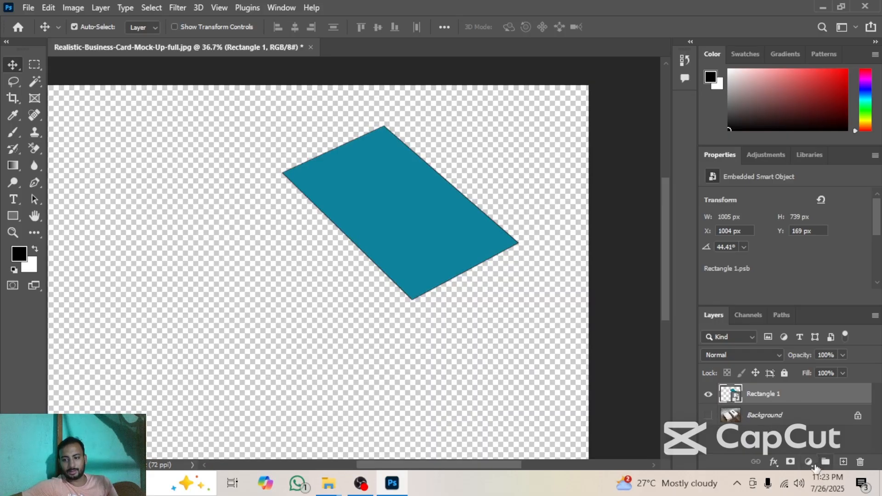
left_click(846, 464)
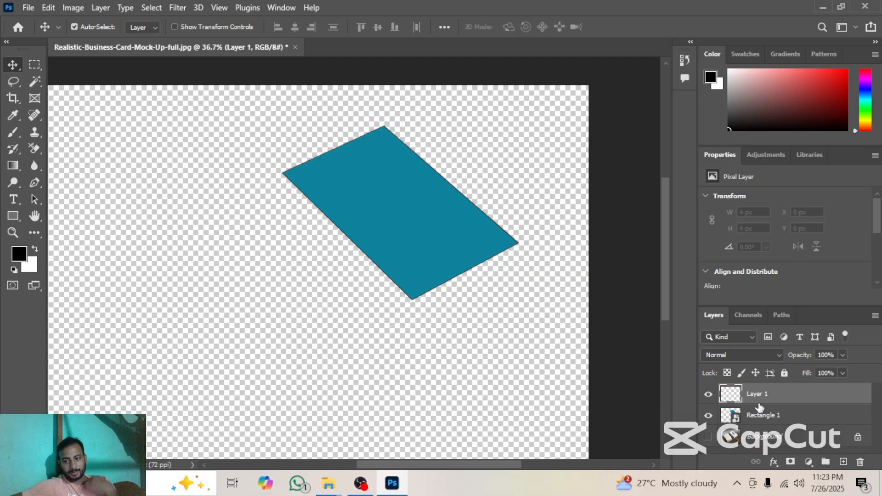
left_click_drag(758, 399, 758, 425)
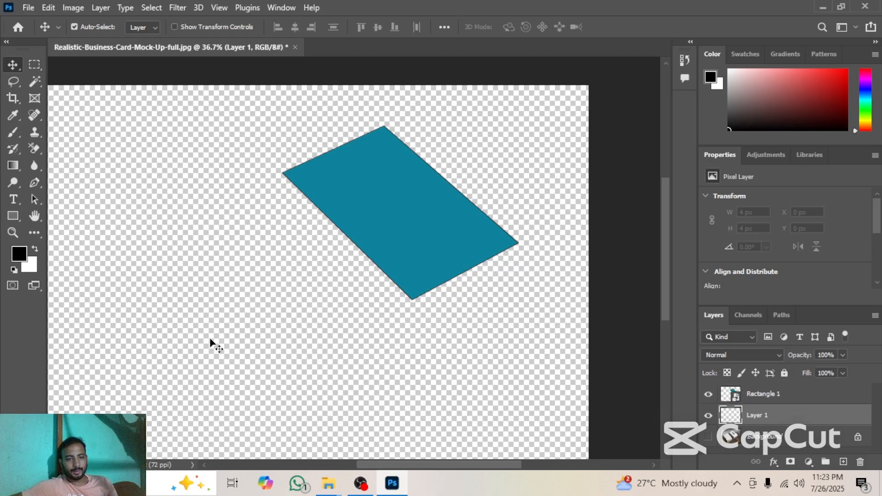
Step: Fill the new layer with a pink-to-blue linear gradient from the Purples presets, running from pink at the upper right to blue at the lower left
left_click(12, 165)
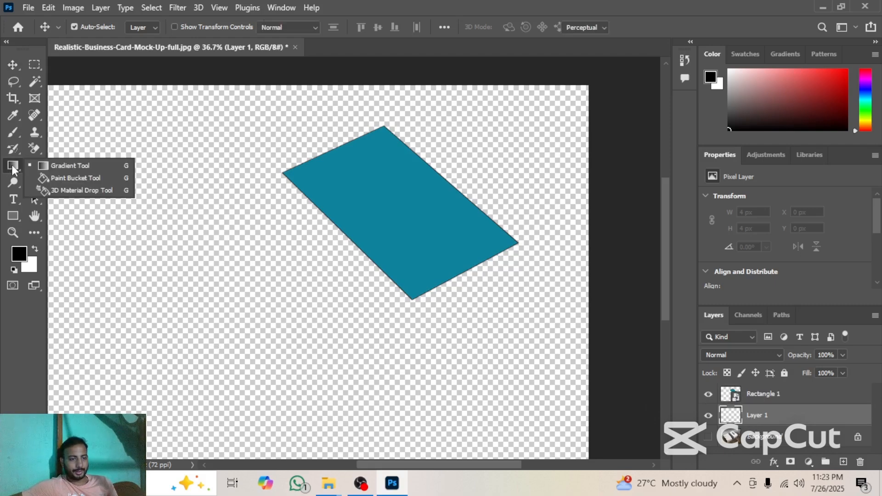
left_click(76, 166)
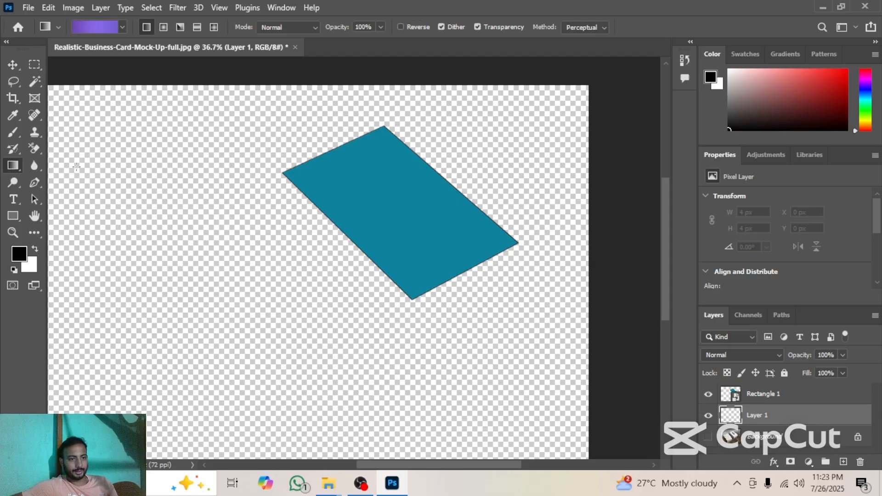
left_click(122, 27)
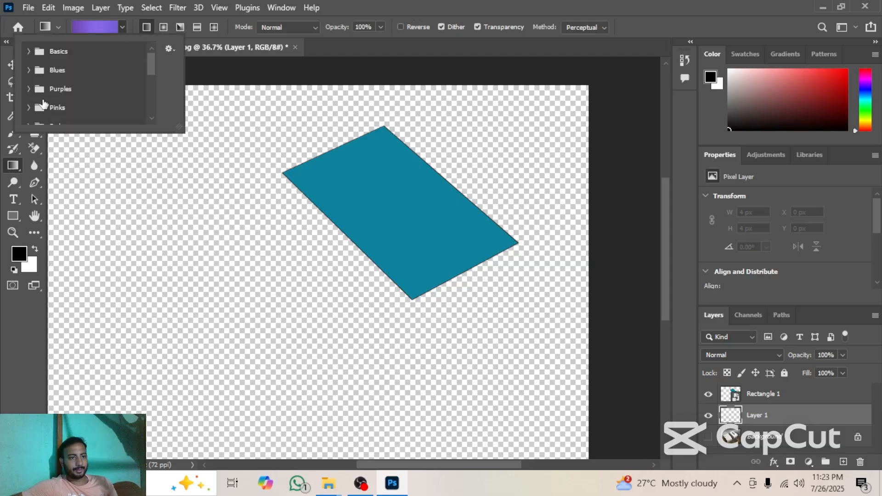
scroll(50, 105, "down", 1)
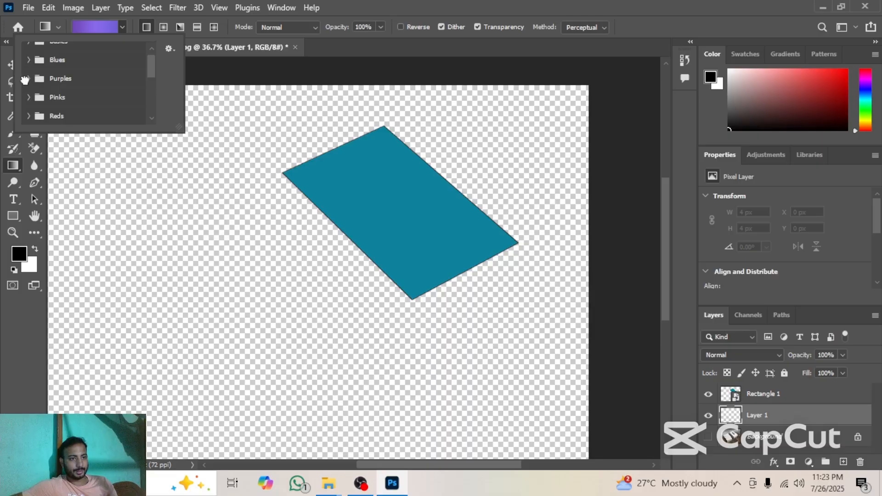
left_click(25, 79)
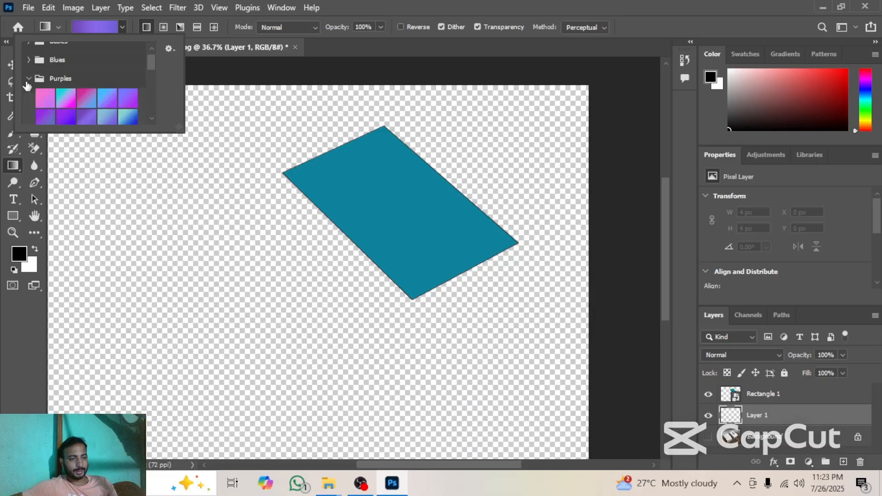
double_click(88, 101)
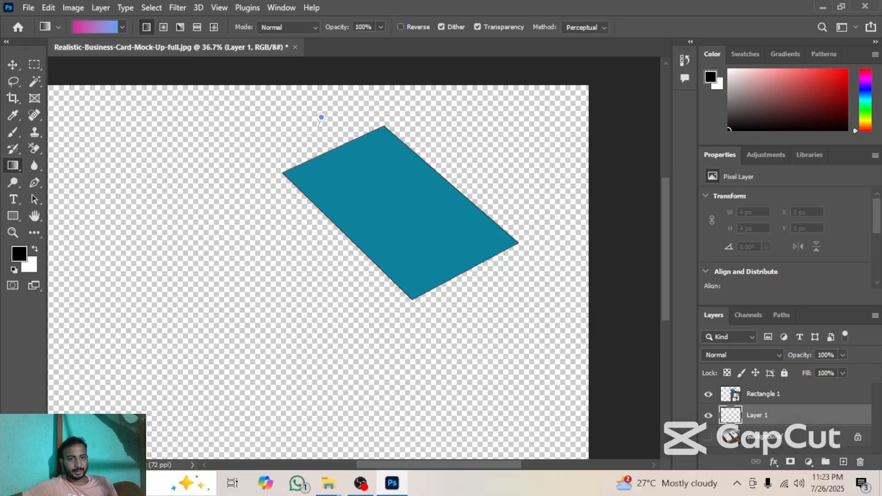
left_click_drag(321, 118, 178, 286)
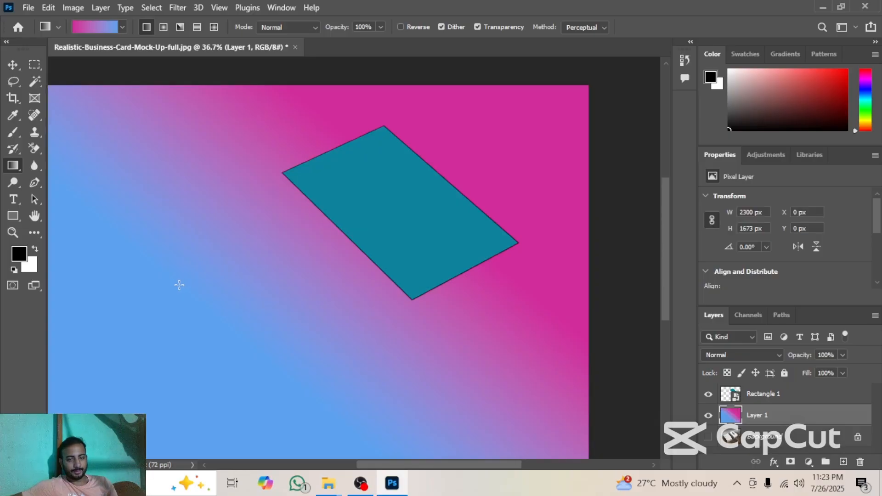
left_click_drag(283, 186, 187, 318)
left_click_drag(469, 128, 274, 378)
left_click_drag(205, 356, 543, 123)
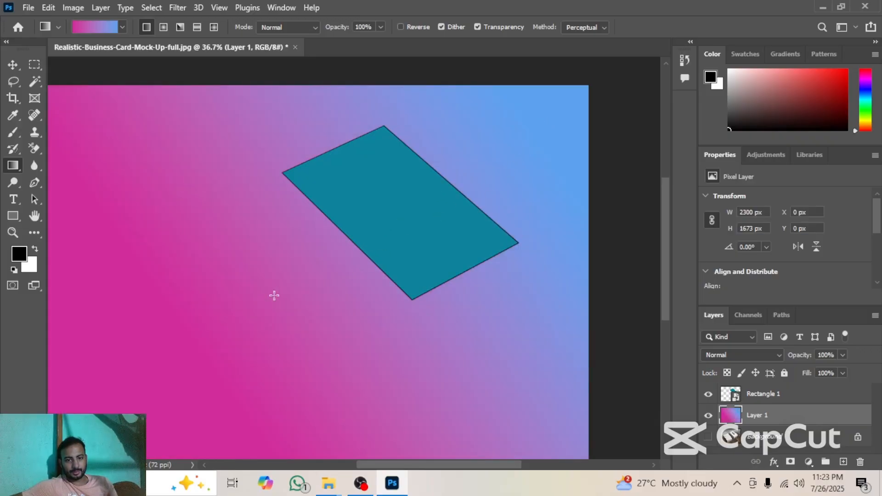
left_click_drag(274, 296, 208, 359)
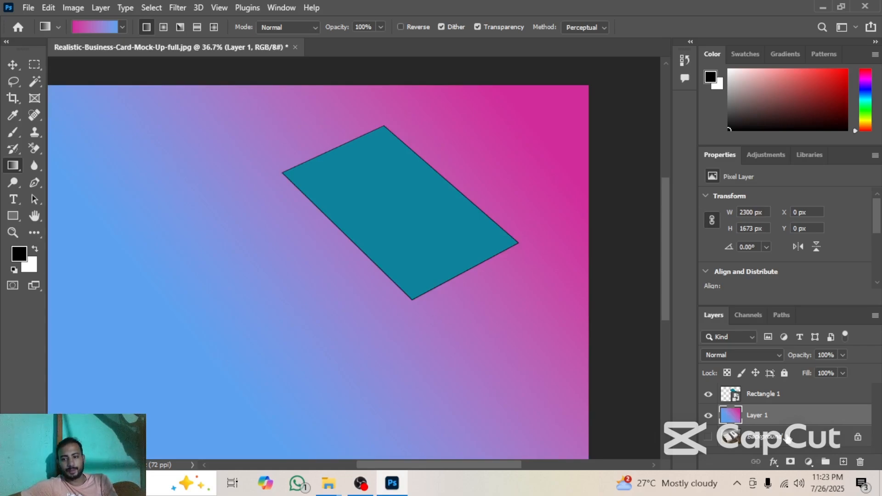
Step: Add a Drop Shadow layer style to the Rectangle 1 layer and show its settings beside the shape
left_click(771, 403)
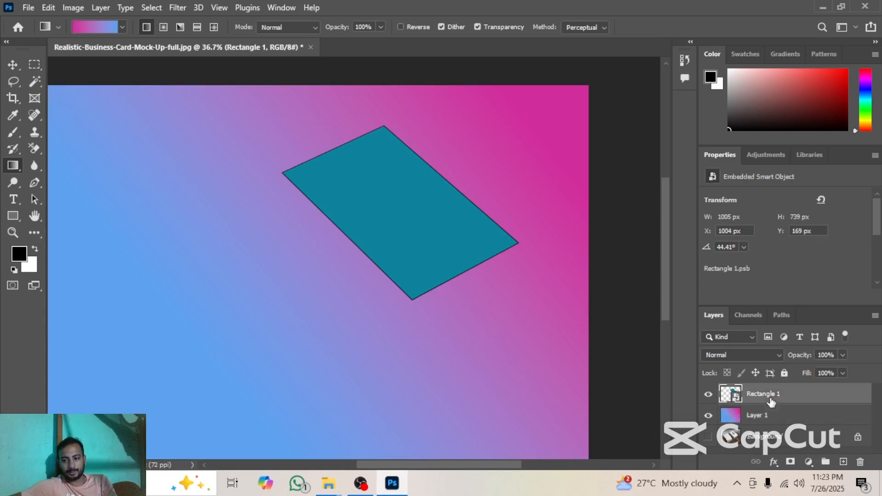
right_click(770, 400)
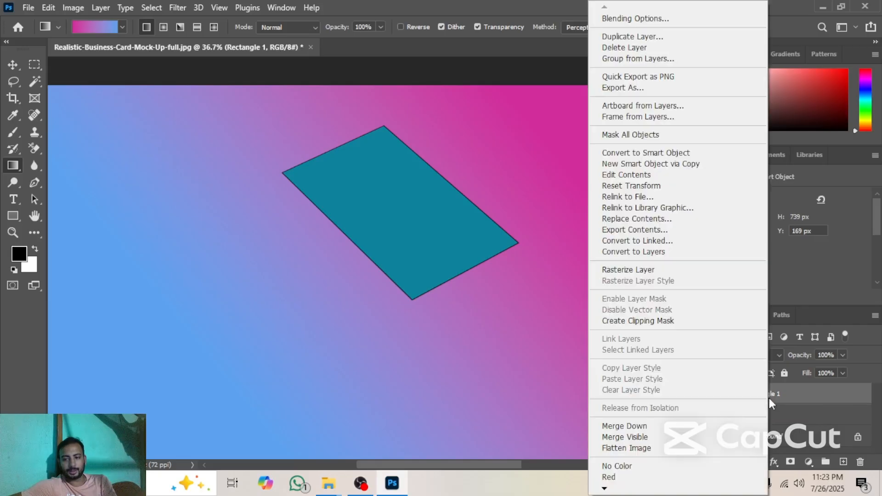
left_click(637, 19)
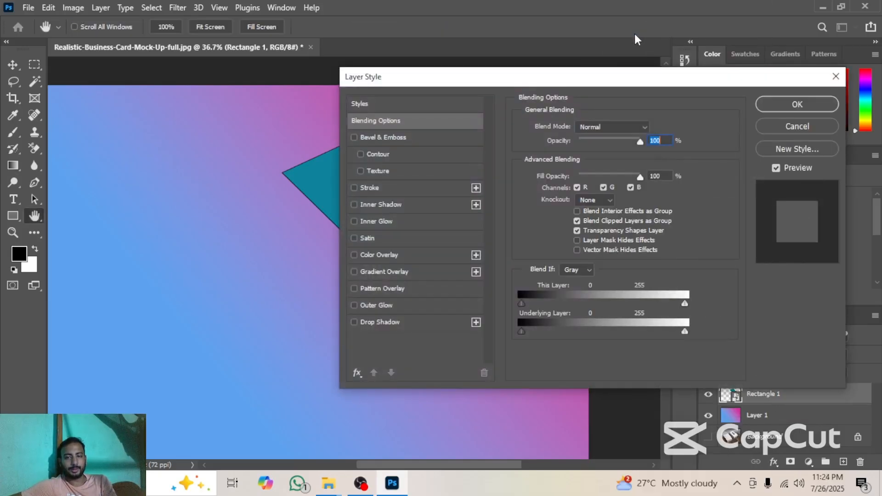
left_click_drag(407, 83, 616, 81)
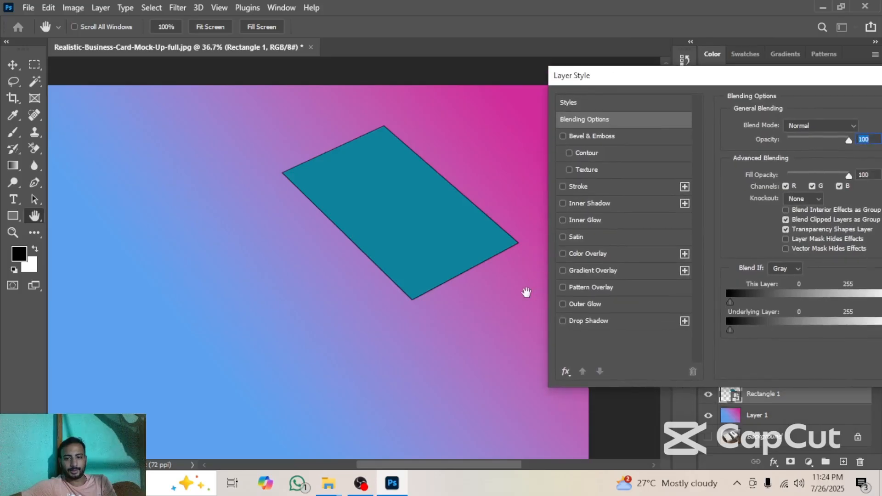
left_click(563, 321)
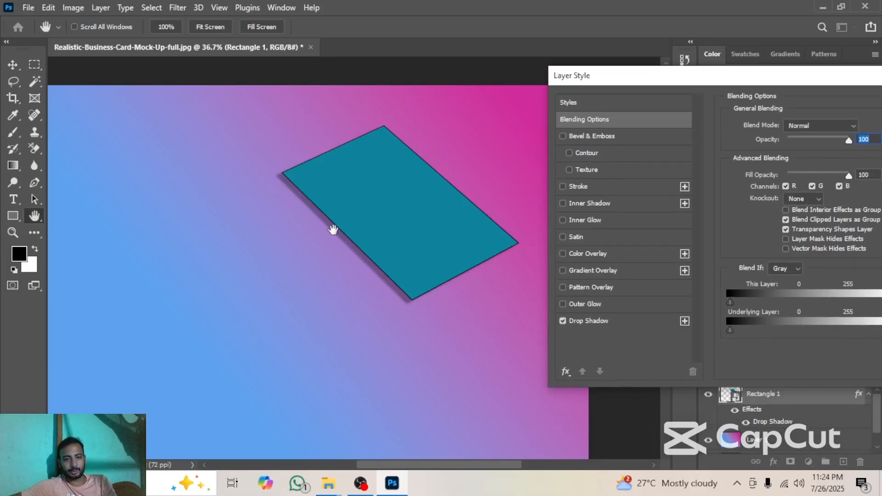
left_click(589, 321)
left_click_drag(715, 81, 681, 87)
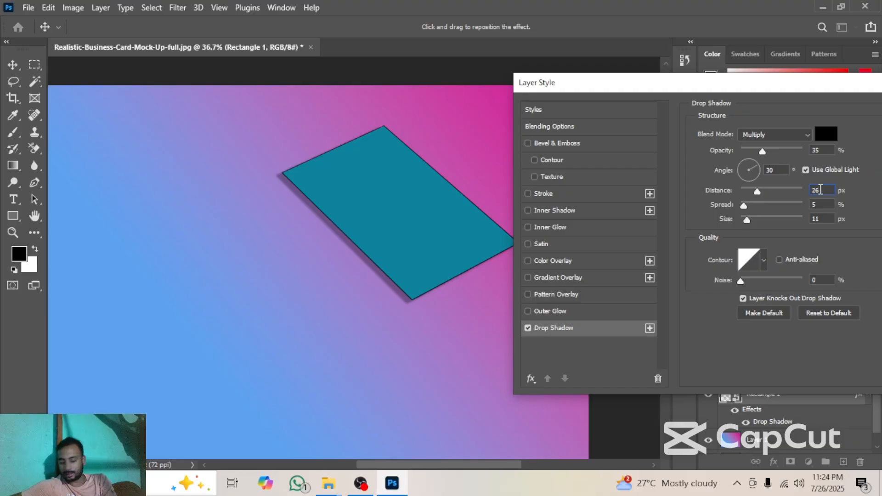
Step: Set the Drop Shadow's distance to 15 px, spread to 9% and size to 16 px
scroll(818, 188, "down", 3)
scroll(819, 188, "down", 3)
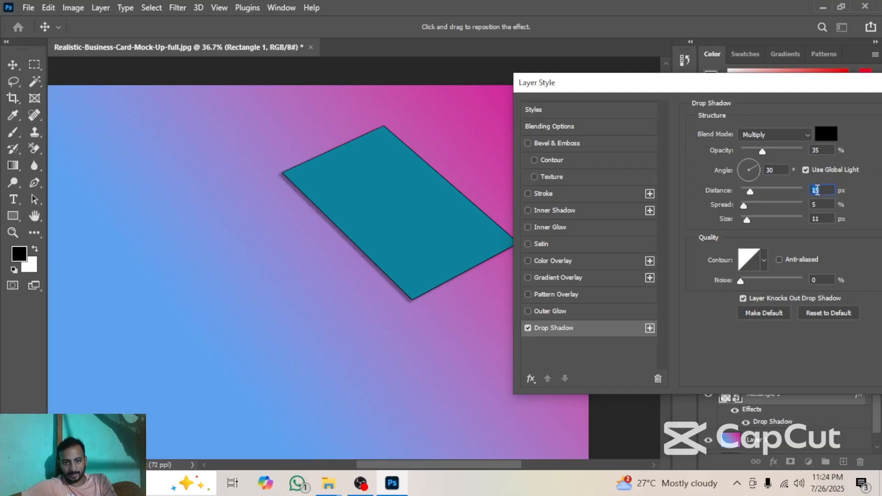
left_click(818, 203)
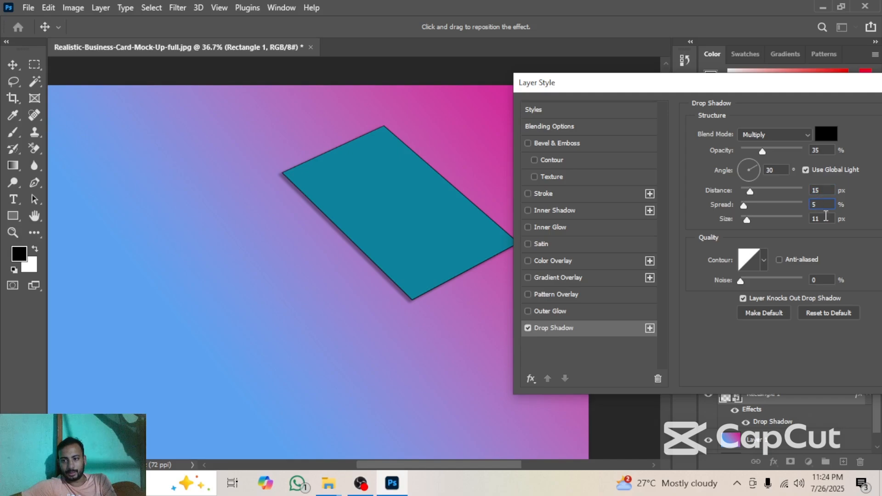
scroll(825, 216, "up", 1)
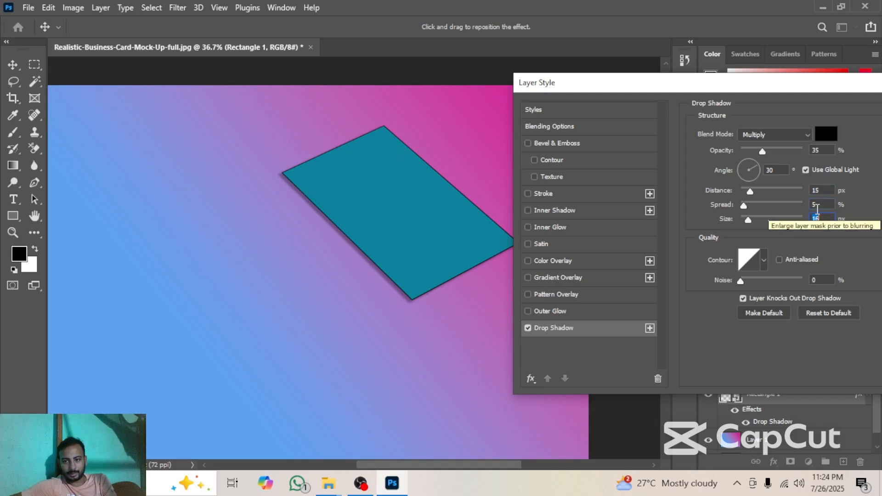
left_click(816, 204)
scroll(817, 204, "up", 2)
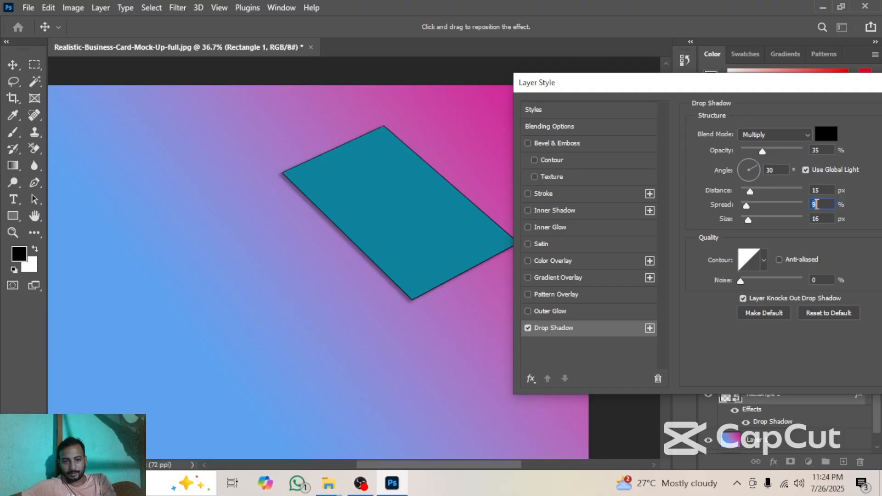
scroll(817, 204, "up", 1)
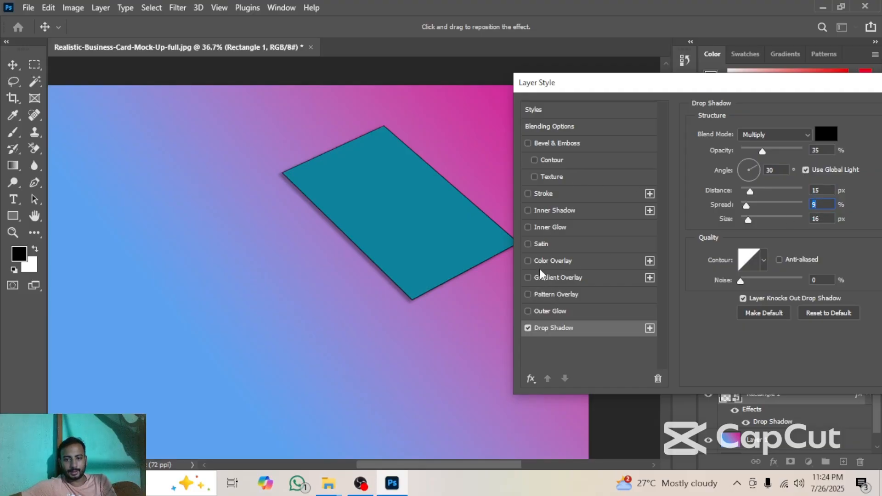
key("Up")
Step: Add an Inner Glow effect with a choke of 23% to the rectangle and apply the layer style
left_click(547, 227)
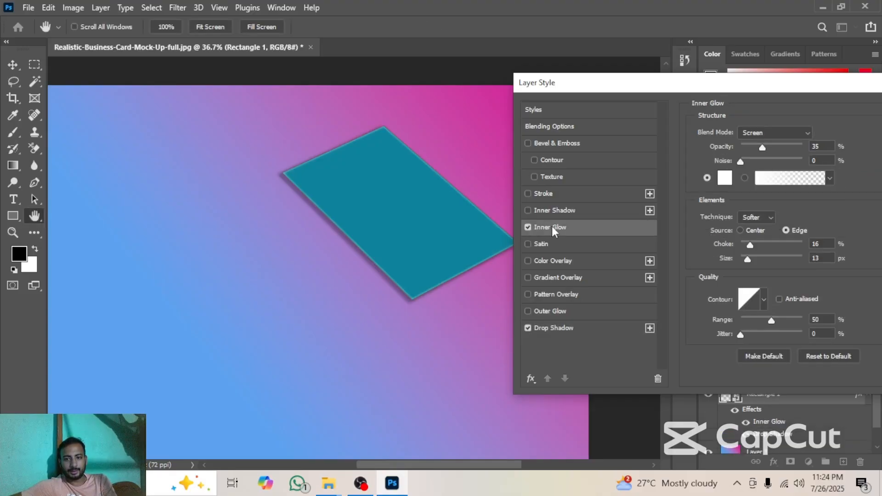
left_click(827, 245)
key("Up")
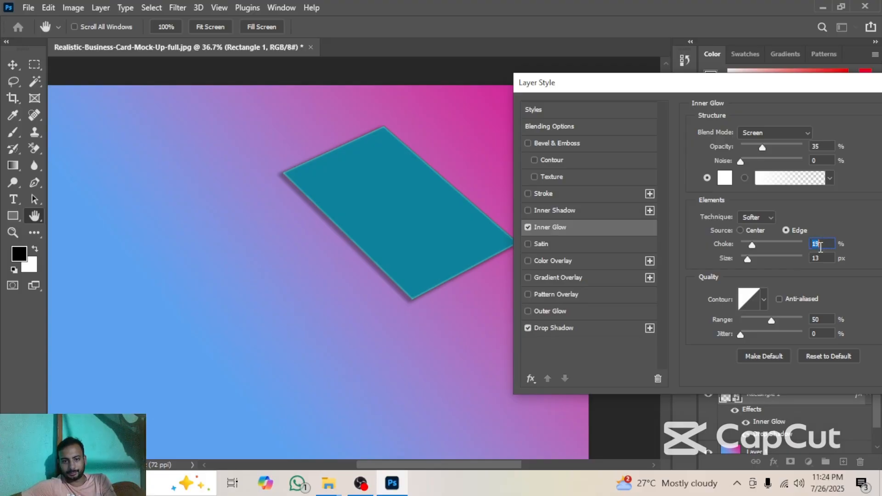
key("Up")
key("Up")
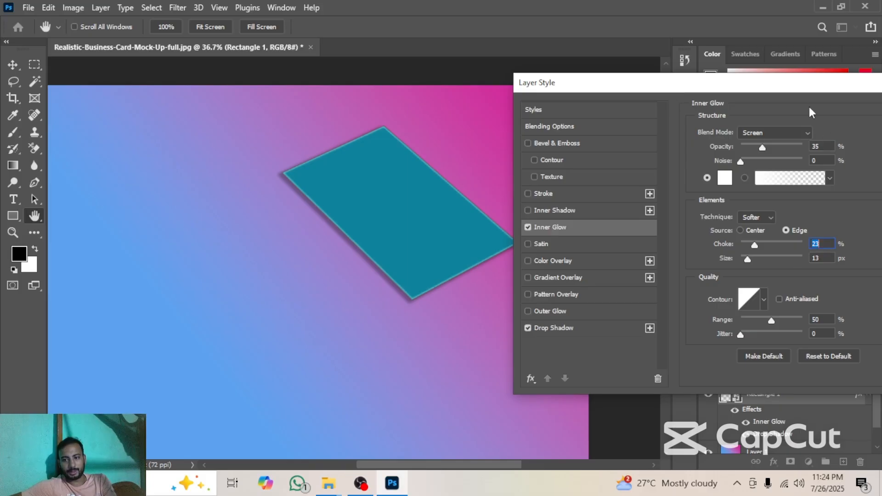
left_click_drag(778, 84, 733, 96)
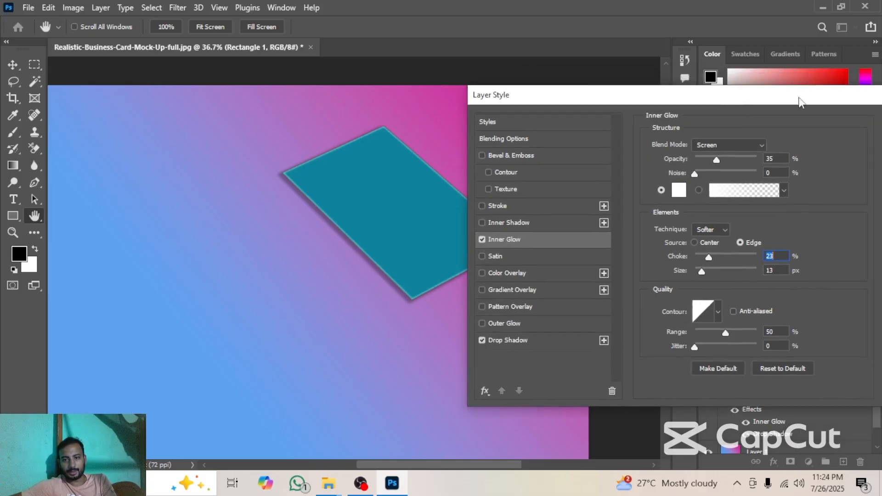
left_click_drag(799, 101, 610, 116)
left_click(774, 139)
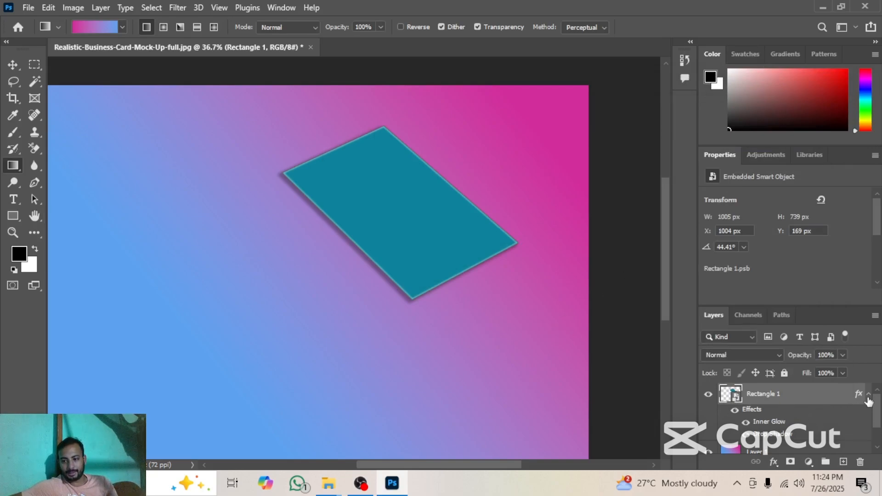
Step: Collapse the Rectangle 1 effects list, then duplicate the layer and place the duplicate directly beneath the original
left_click(867, 396)
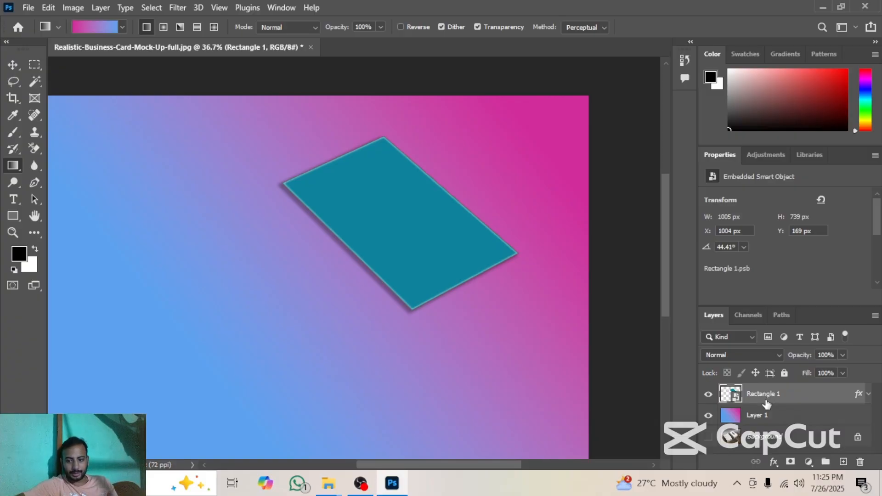
key("ctrl+j")
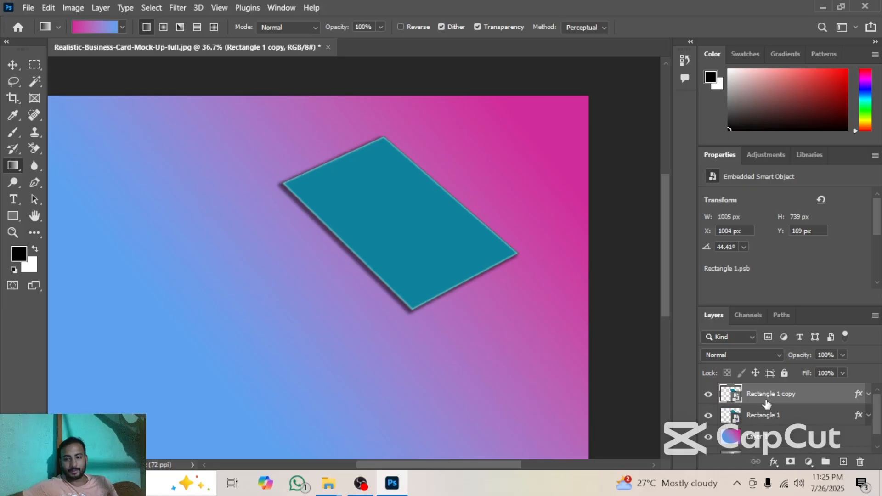
left_click_drag(767, 404, 764, 425)
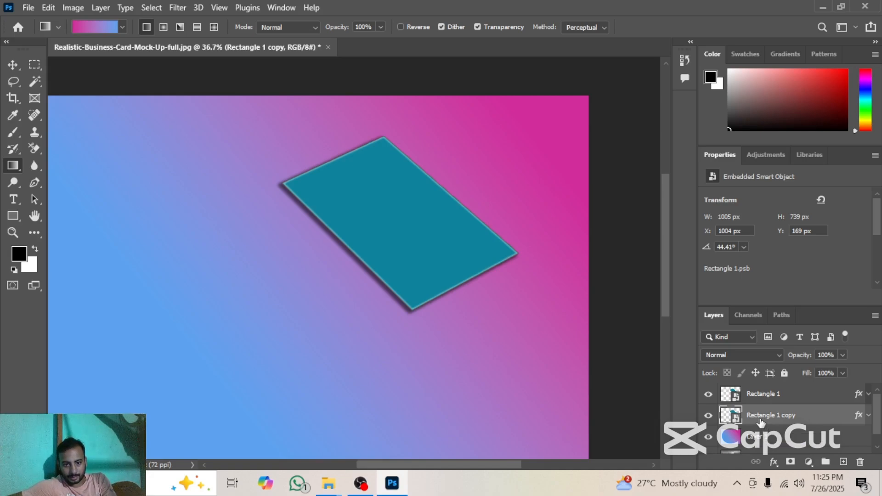
left_click(481, 276)
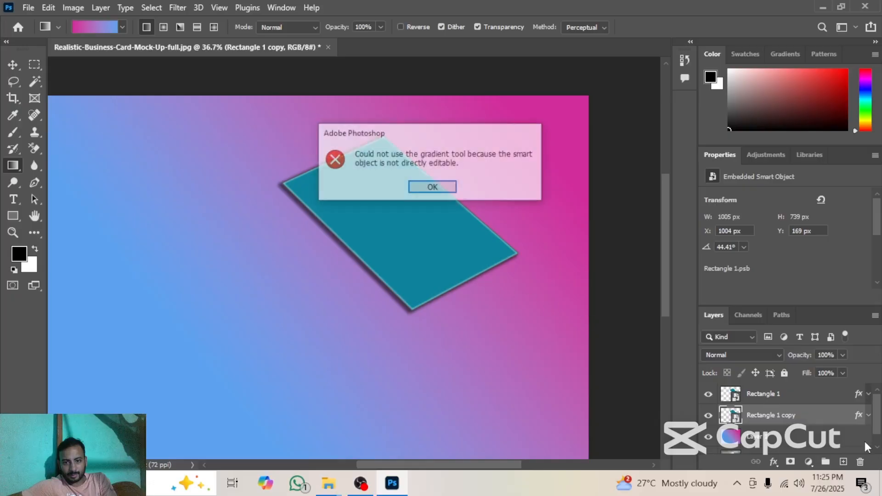
left_click(443, 186)
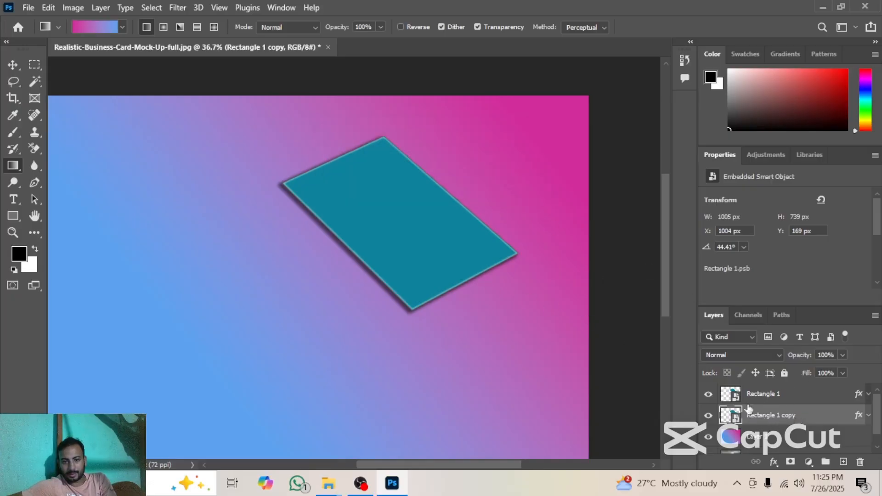
left_click(773, 395)
left_click(773, 417)
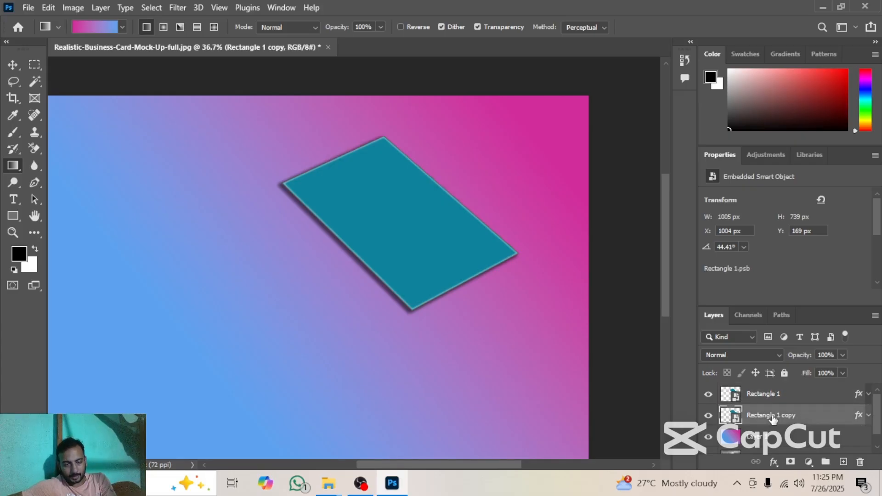
left_click(302, 191)
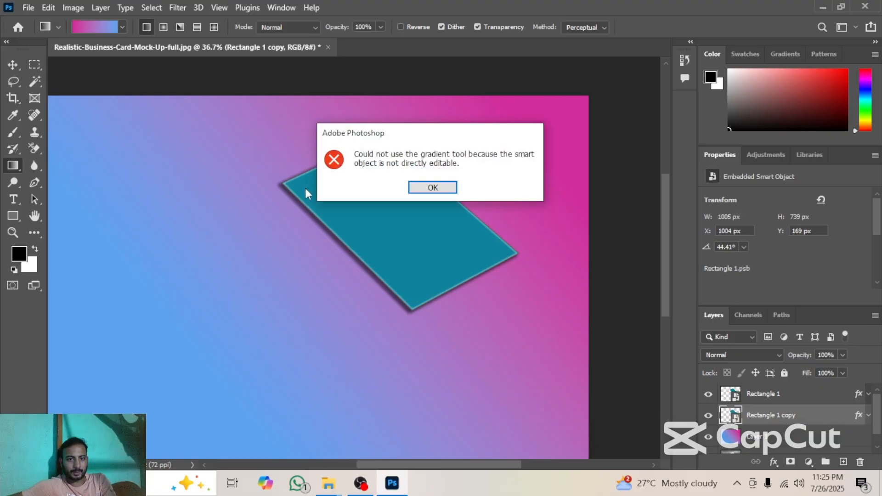
left_click(424, 187)
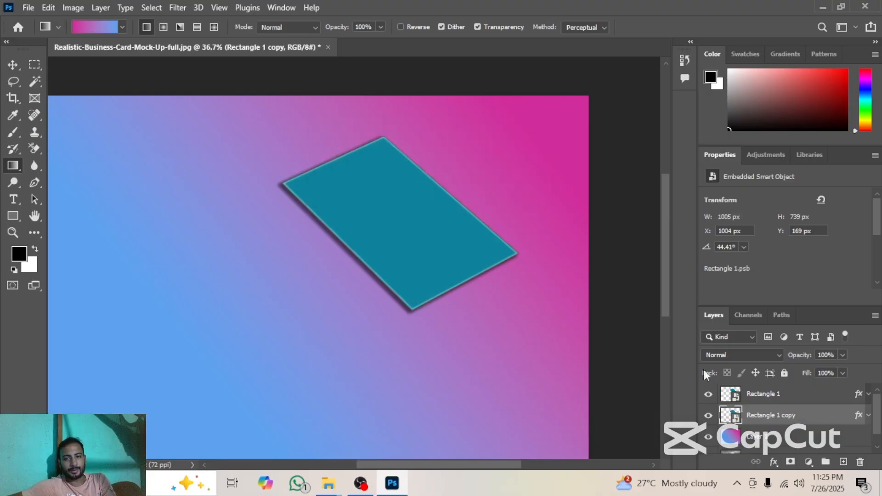
Step: With the Move tool, nudge the Rectangle 1 duplicate down and slightly left to X 1000 px, Y 187 px, forming a second card edge
left_click(23, 70)
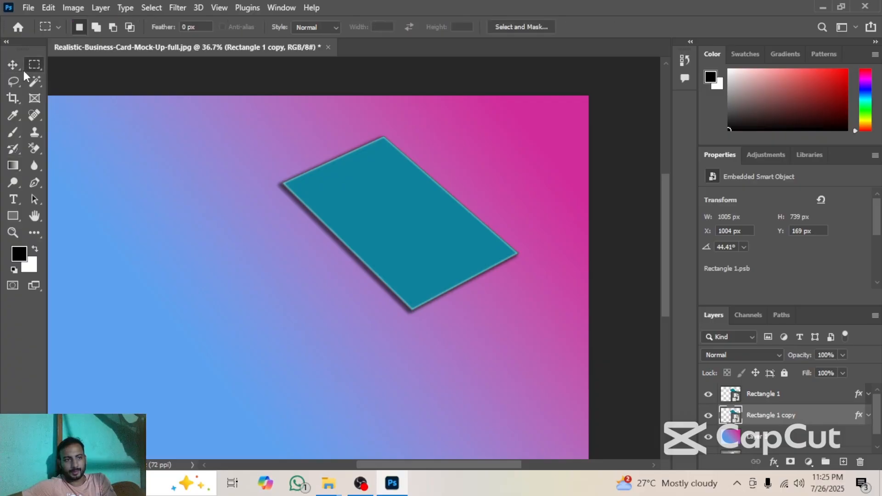
left_click(352, 236)
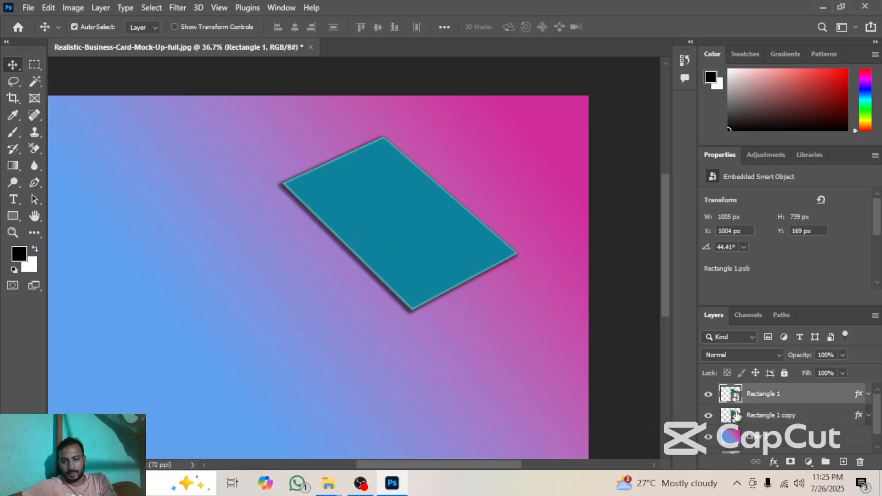
left_click(753, 416)
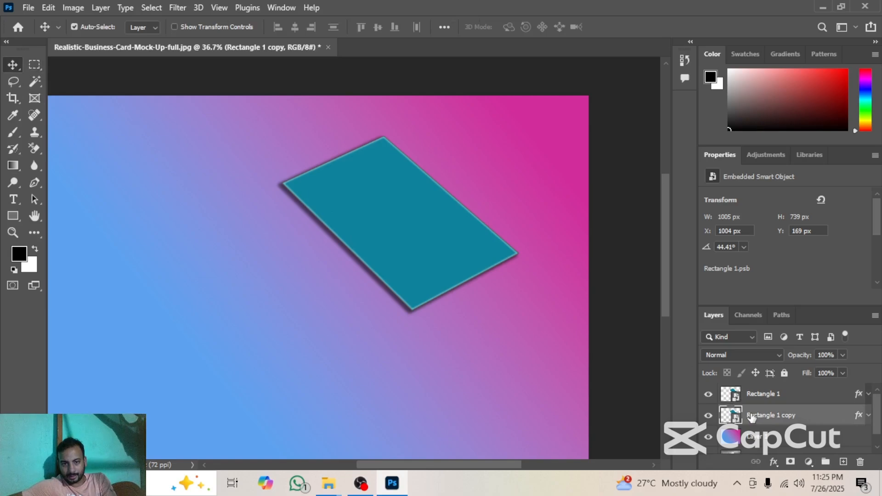
key("Down")
key("Down")
key("Down")
key("Down")
key("Down")
key("Down")
key("Down")
key("Down")
key("Down")
key("Down")
key("Left")
key("Left")
key("Left")
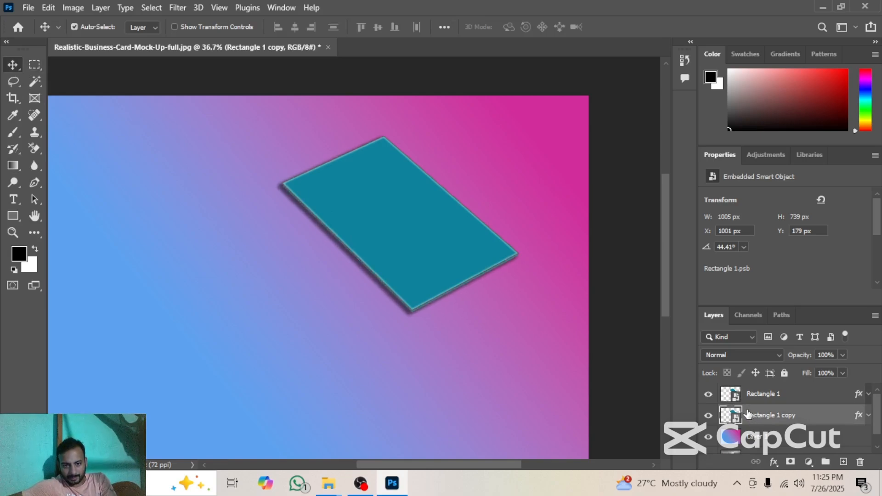
key("Left")
key("Left")
key("Left")
key("Left")
key("Left")
key("Left")
key("Left")
key("Left")
key("Left")
key("Down")
key("Down")
key("Down")
key("Down")
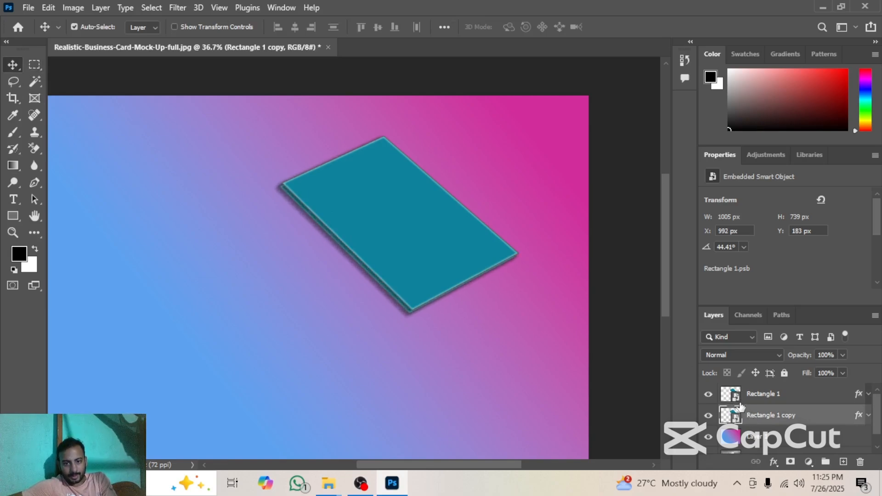
key("Right")
key("Right")
key("Down")
key("Down")
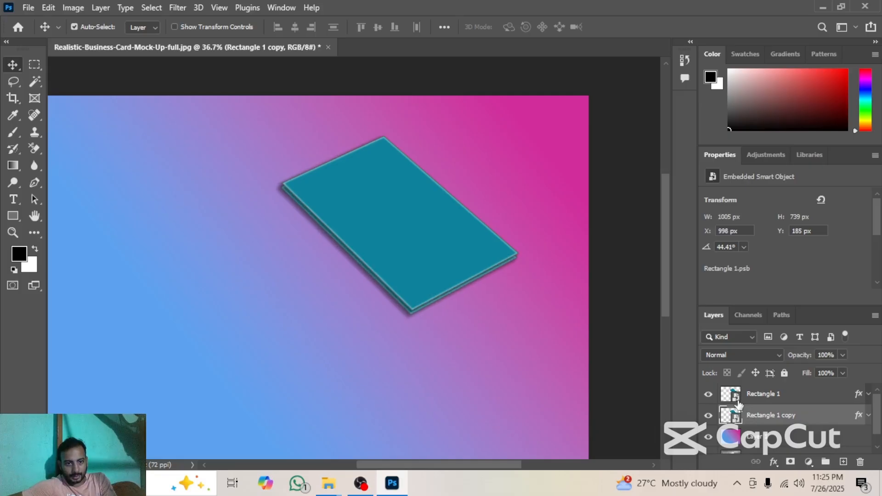
key("Right")
key("Right")
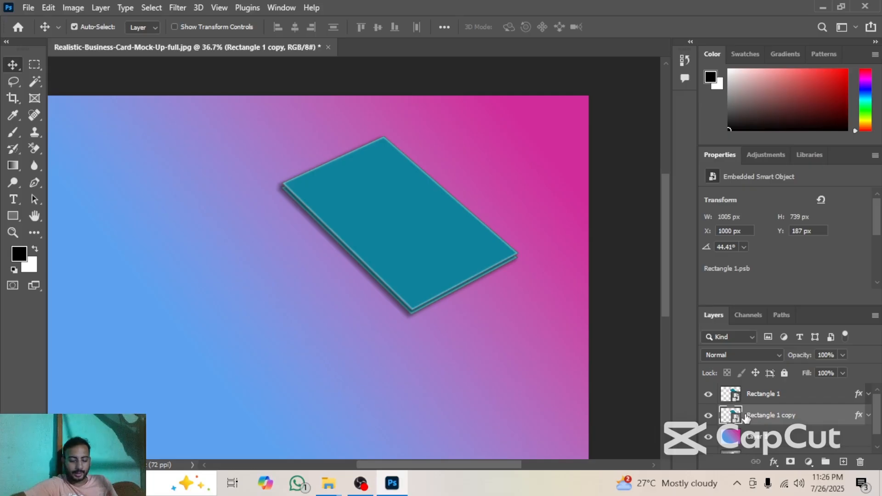
Step: Duplicate the offset second card layer and place the new duplicate directly beneath it in the layer stack
key("ctrl")
key("ctrl+j")
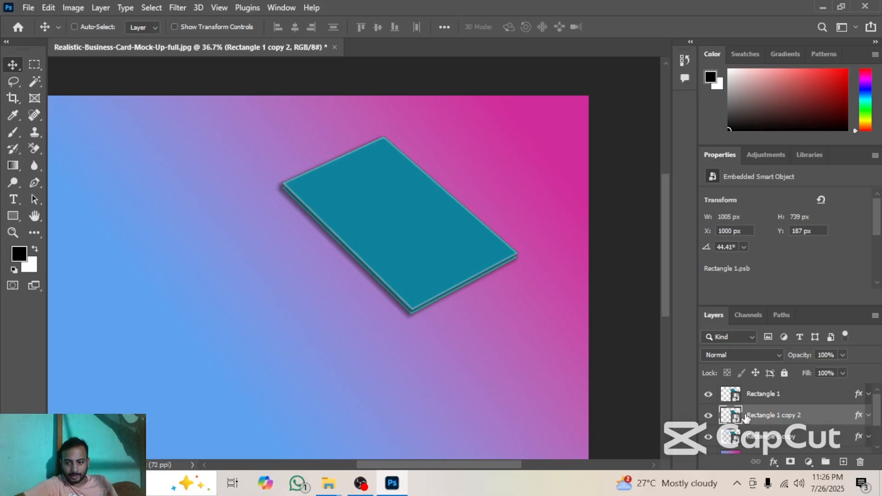
left_click_drag(739, 408, 751, 441)
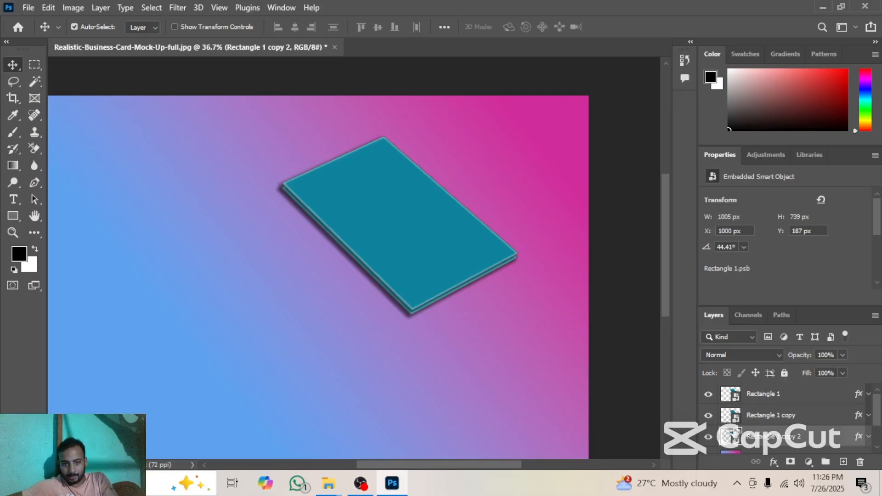
Step: Nudge the third card layer straight down to Y 206 px to expose another edge in the stack
key("Down")
key("Down")
key("Down")
key("Down")
key("Down")
key("Down")
key("Down")
key("Down")
key("Down")
key("Down")
key("Down")
key("Down")
key("Down")
key("Down")
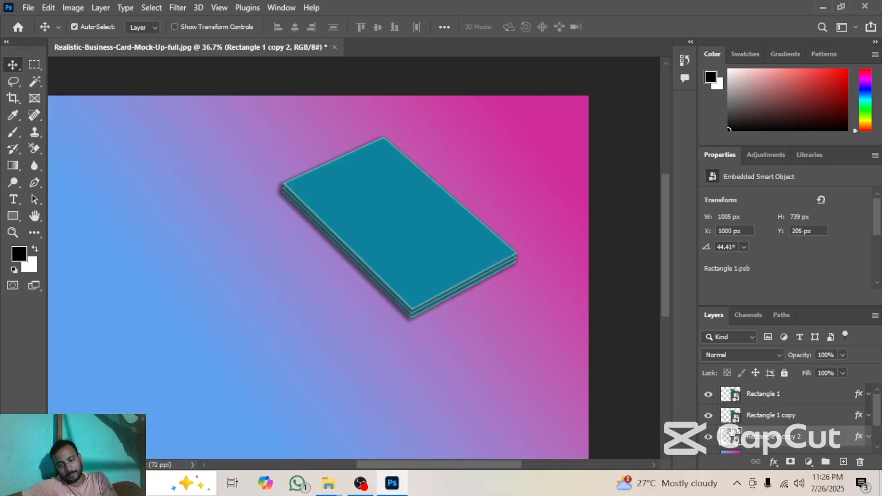
key("Down")
key("Down")
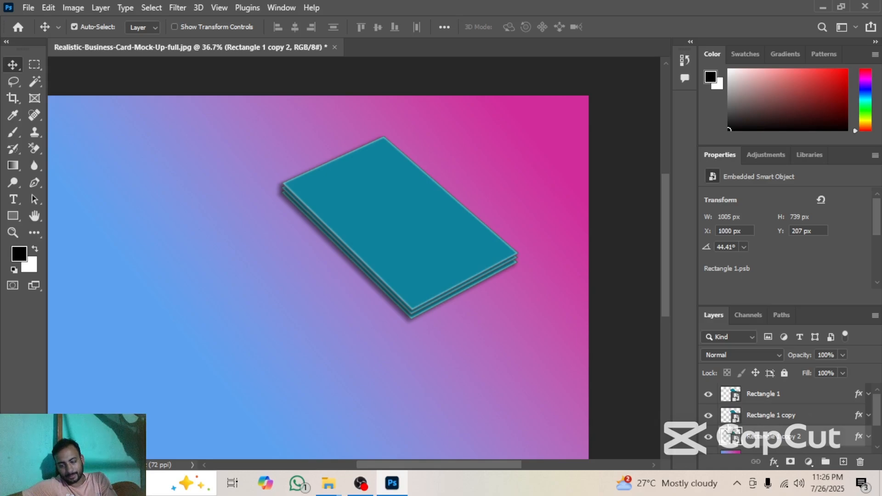
key("Up")
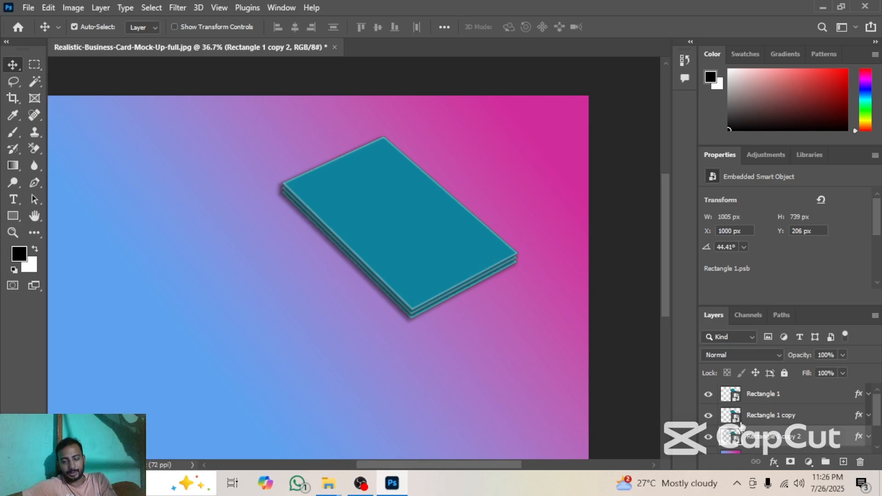
Step: Duplicate the third card layer and place this fourth card directly beneath it, above the gradient layer
scroll(742, 426, "down", 1)
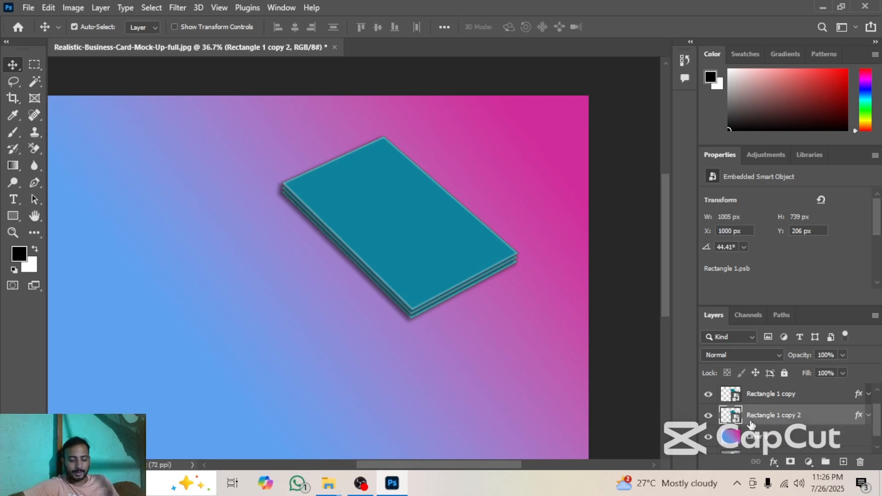
key("ctrl+j")
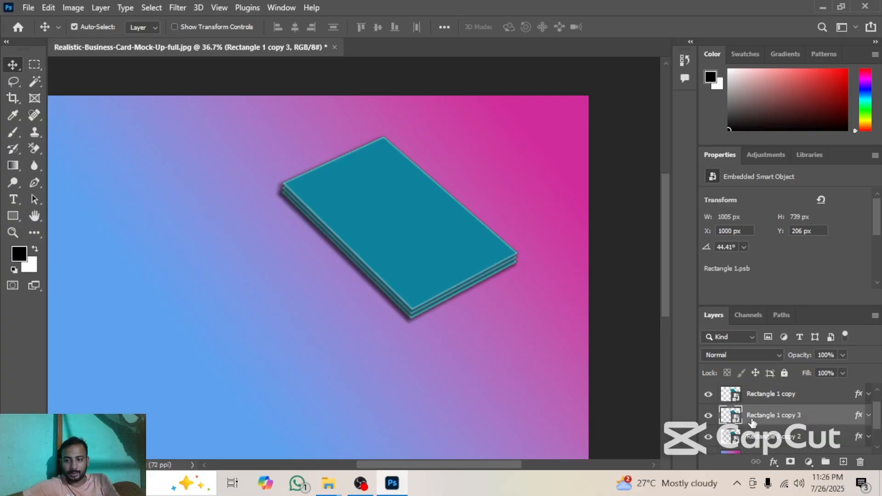
left_click_drag(752, 419, 756, 439)
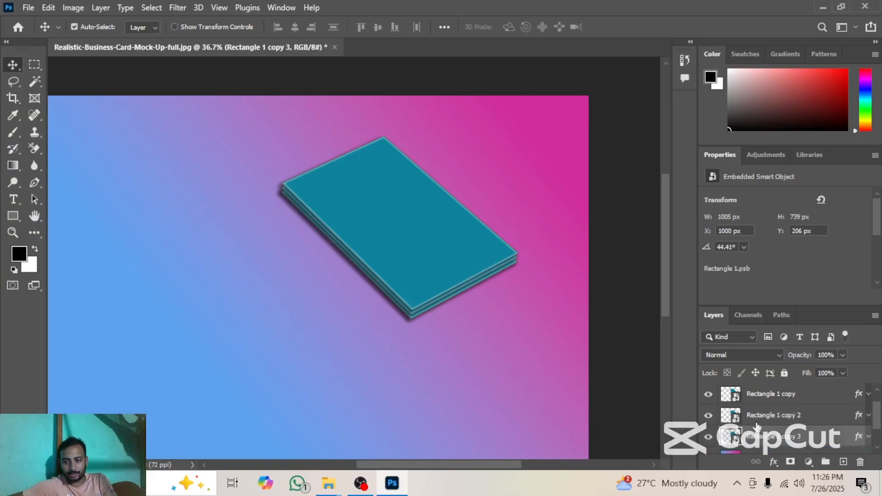
Step: Nudge the fourth card layer down and slightly left to X 999 px, Y 228 px, extending the visible stack
key("shift+Down")
key("Down")
key("Down")
key("Down")
key("Down")
key("Down")
key("Down")
key("Down")
key("Down")
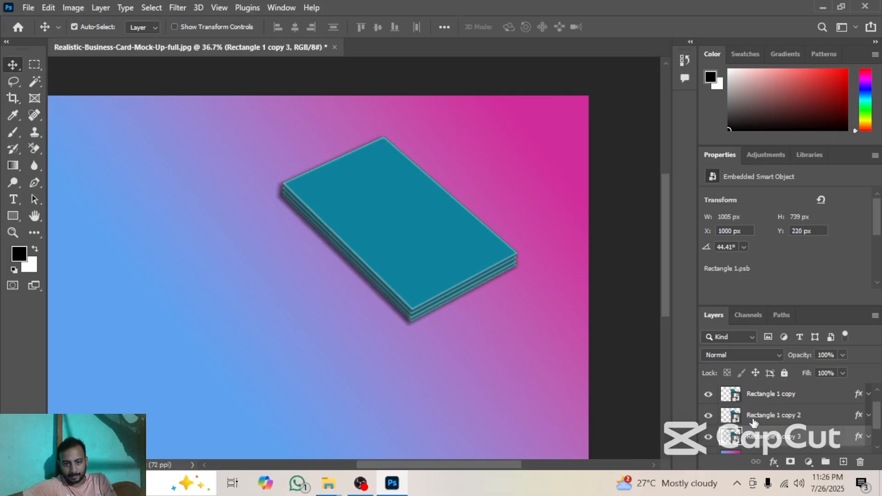
key("Left")
key("Left")
key("Left")
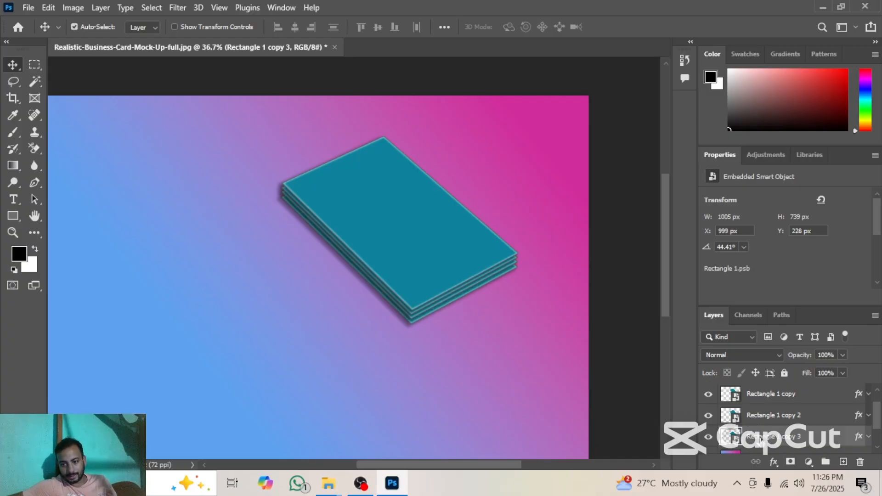
Step: Select all four stacked card layers, from Rectangle 1 through Rectangle 1 copy 3, and group them
scroll(762, 432, "up", 1)
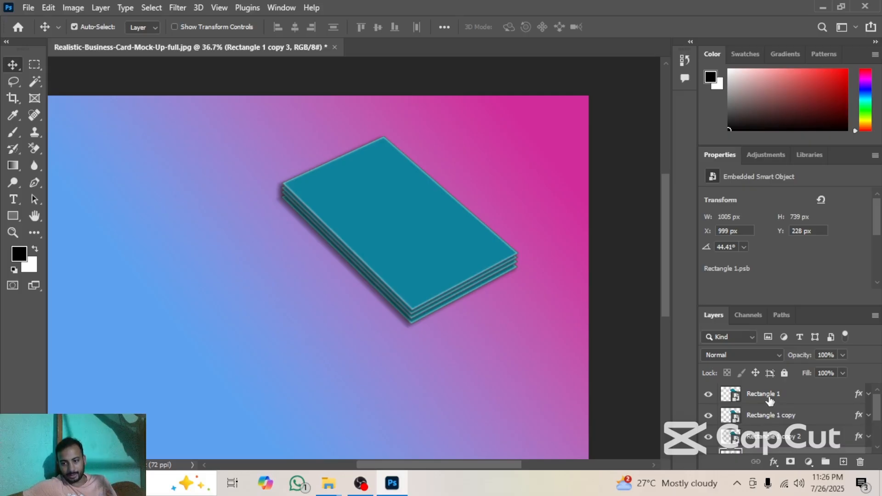
left_click(770, 400, "shift")
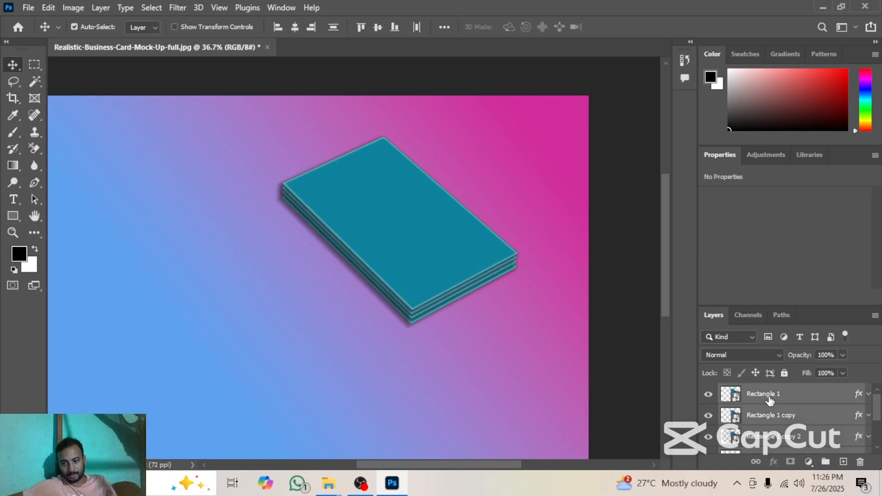
scroll(765, 411, "down", 1)
scroll(766, 411, "up", 1)
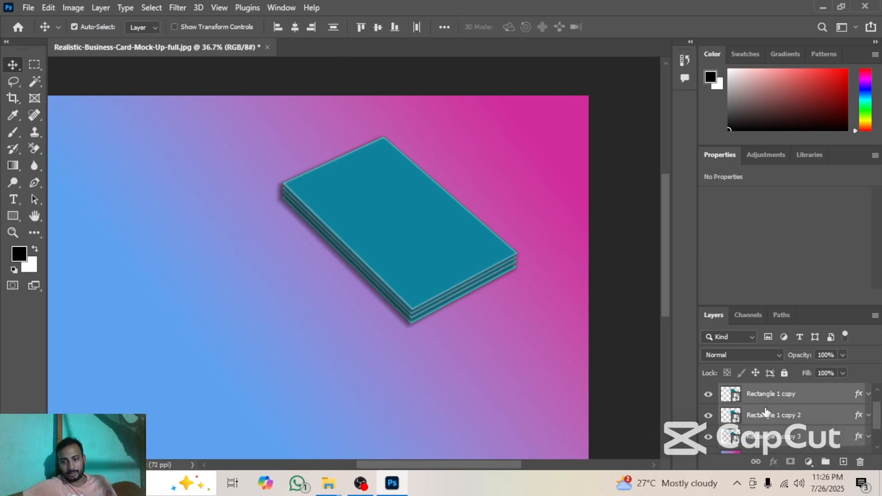
key("ctrl")
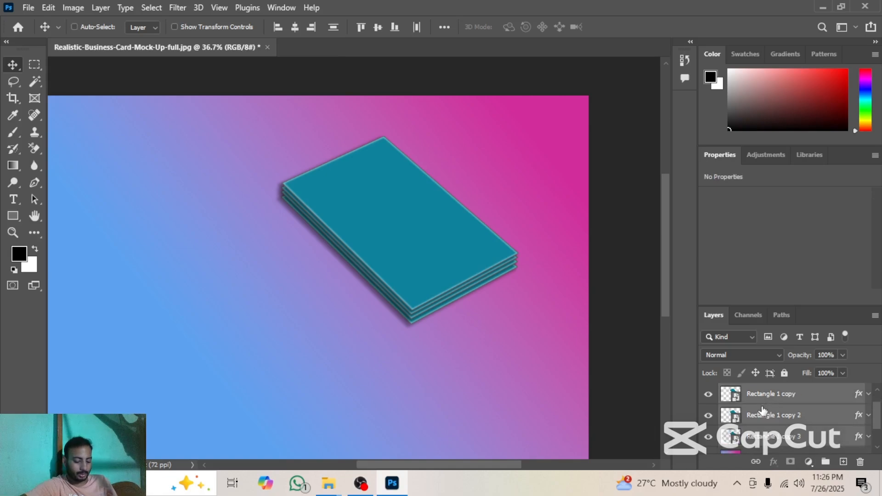
key("ctrl+g")
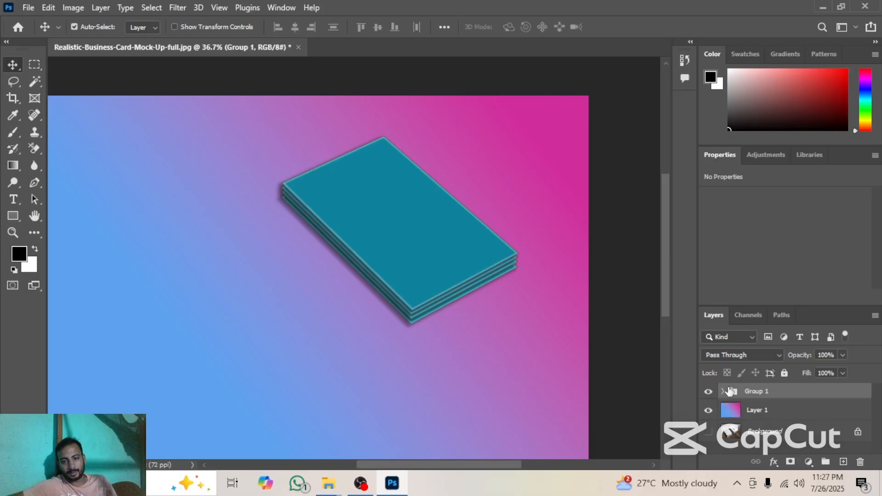
Step: Rename the new card group as Front Side
double_click(753, 392)
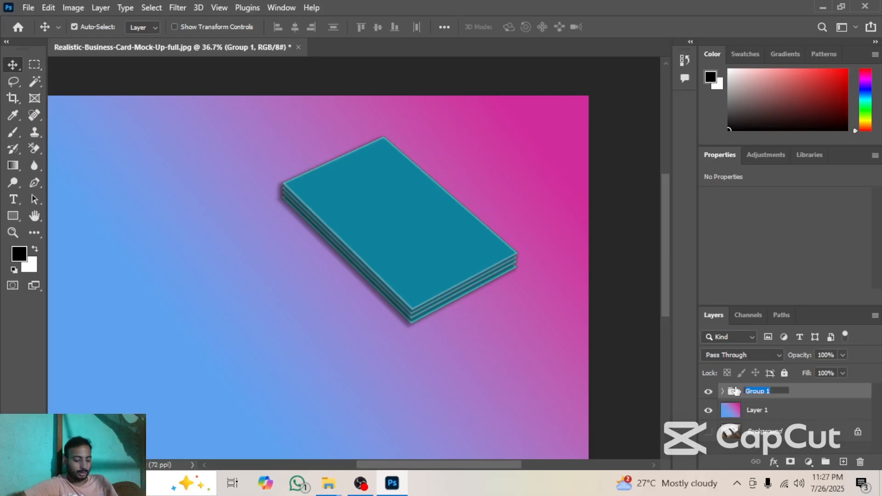
type("Fro")
type("n")
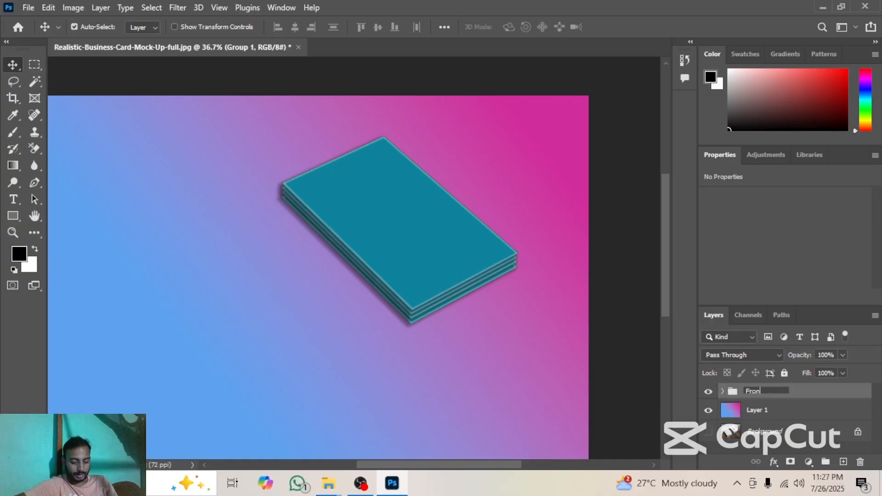
type("t")
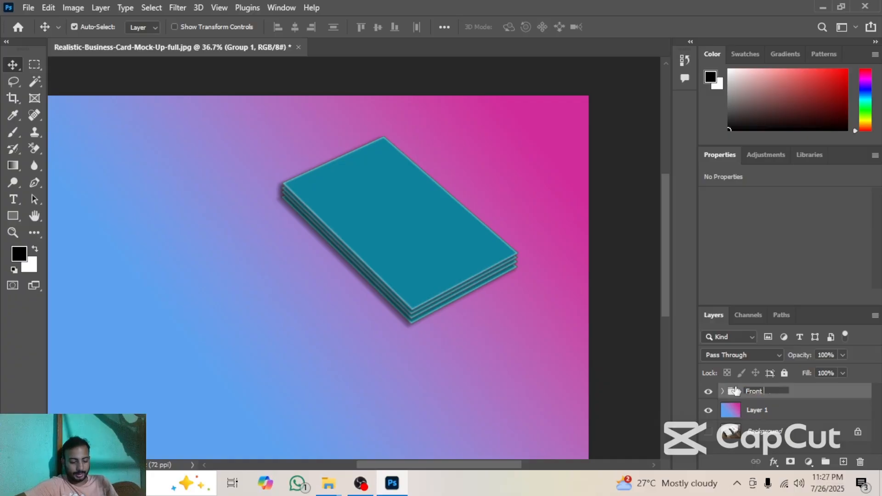
type(" Side")
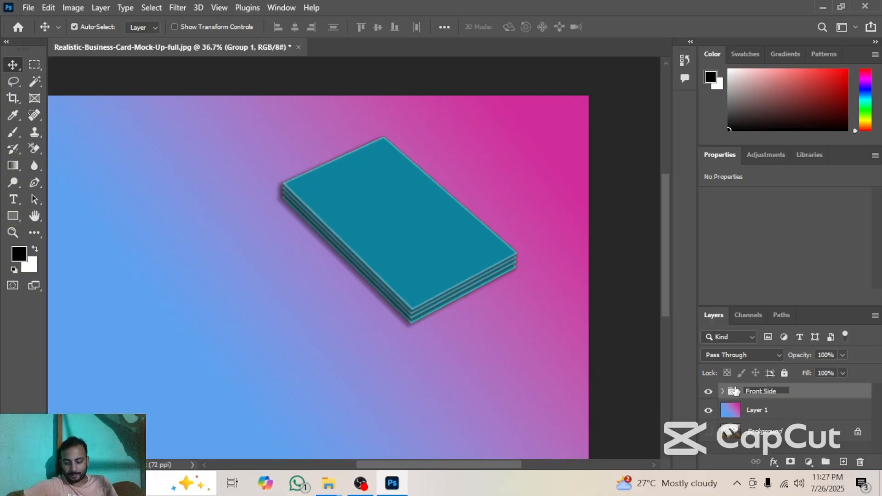
key("Return")
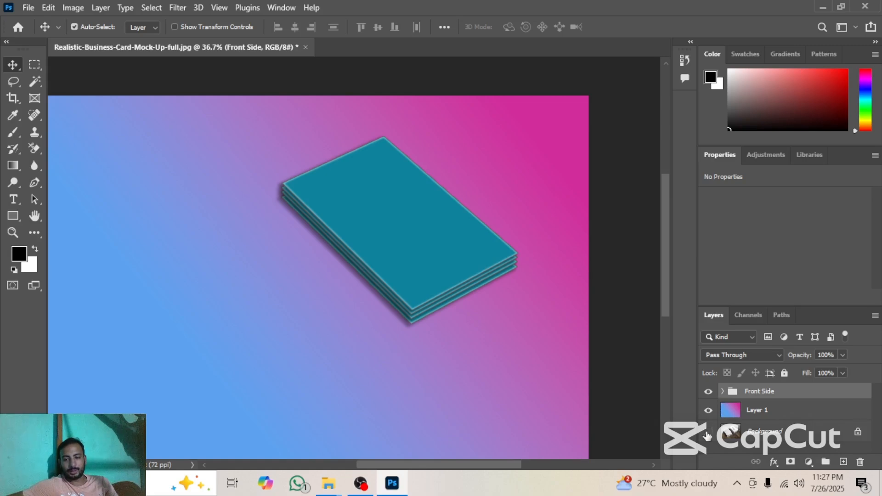
Step: Hide the gradient layer and show the Background reference photo, keeping the Front Side group visible
left_click(708, 410)
left_click(710, 395)
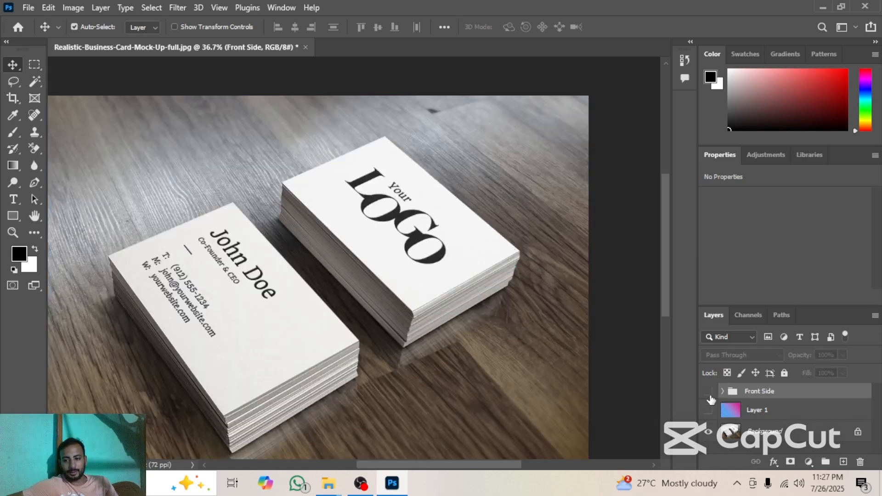
left_click(709, 394)
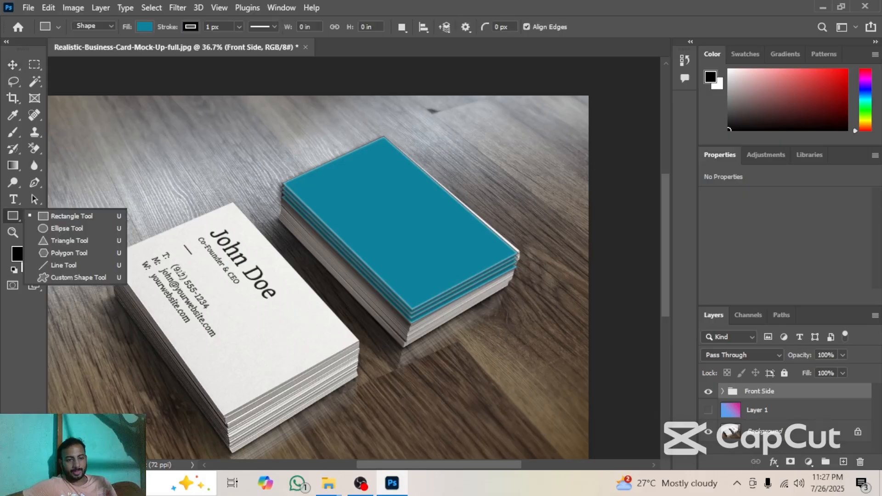
Step: Draw a teal rectangle over the left card in the reference photo and size it to 3.5 in wide by 2 in high
left_click(70, 216)
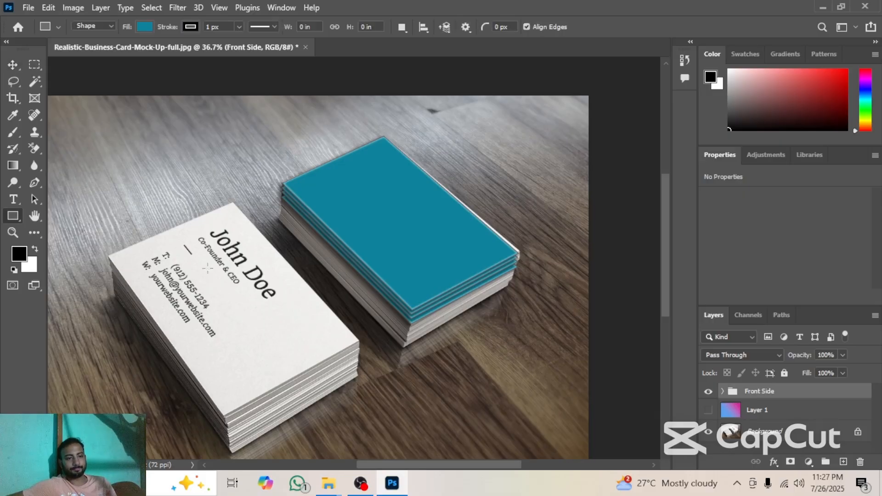
left_click_drag(183, 247, 339, 352)
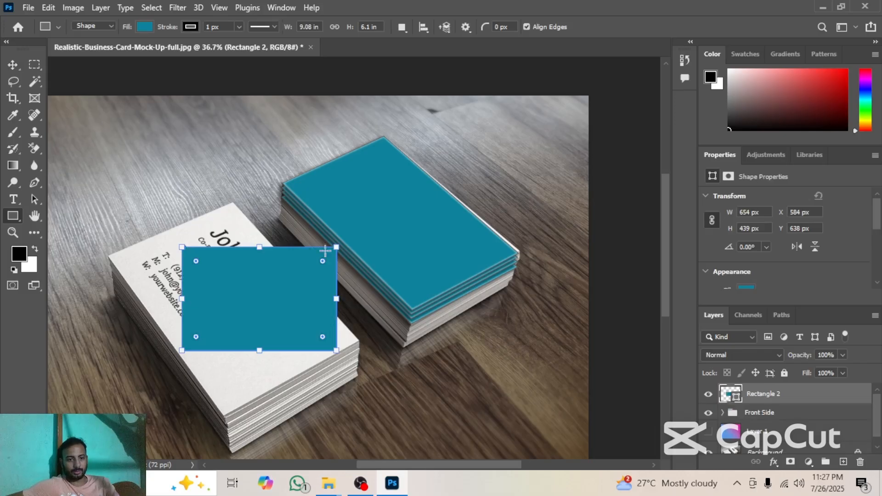
double_click(307, 28)
type("3")
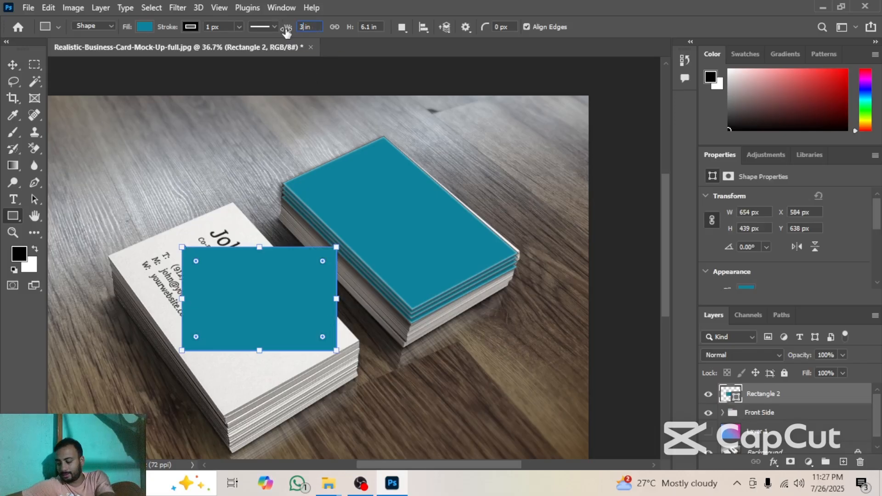
type(".5")
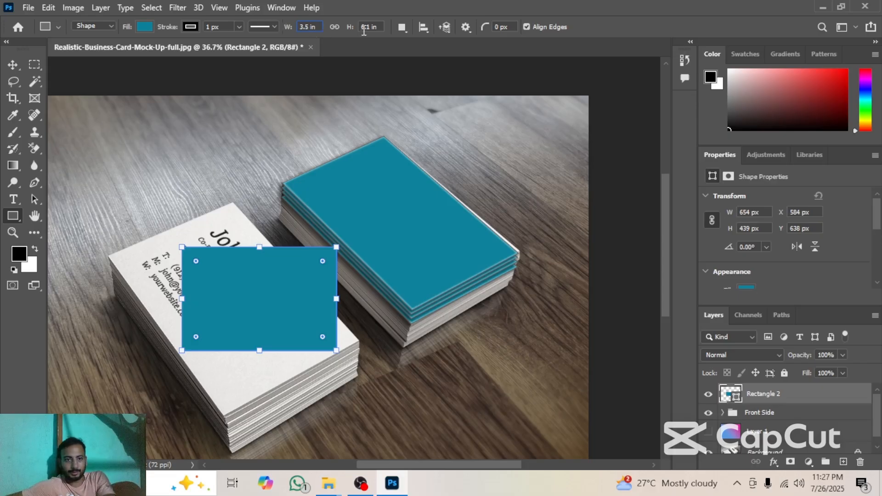
double_click(363, 27)
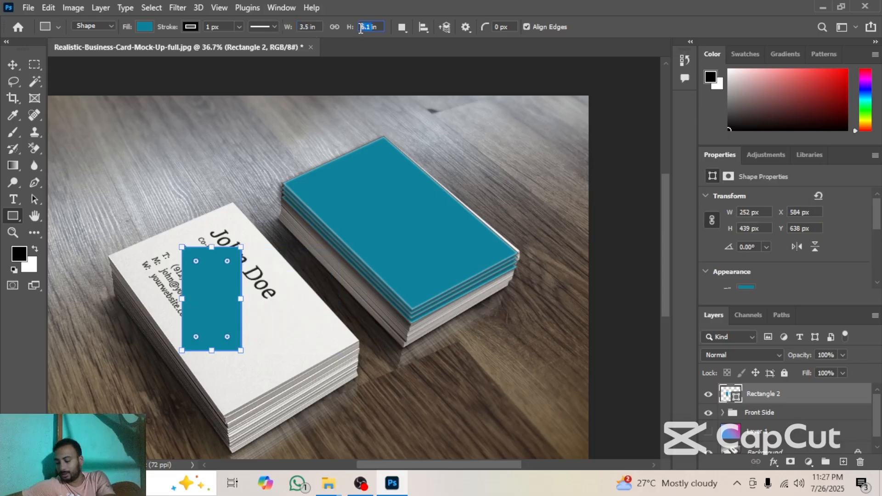
type("2")
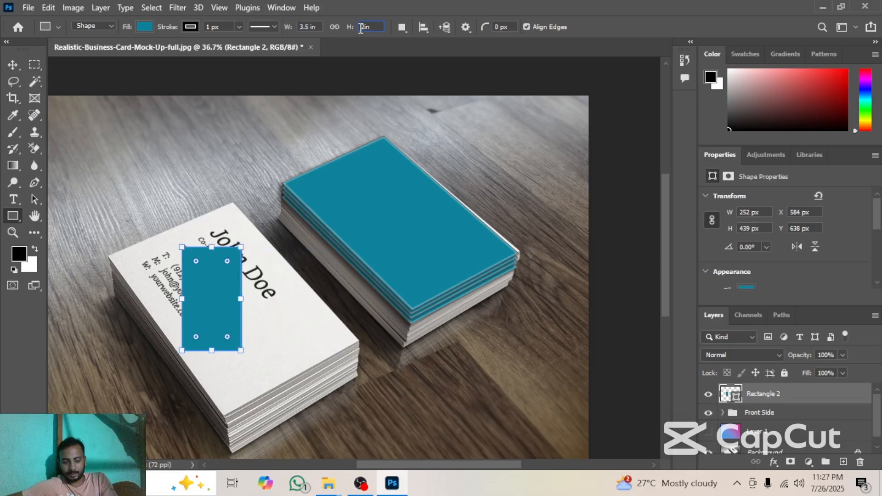
key("Return")
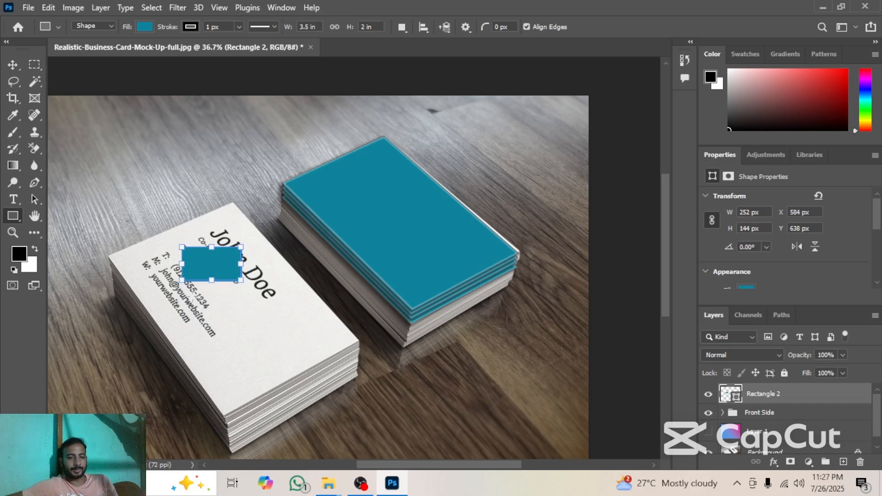
Step: Move the small rectangle toward the left card's inner edge and convert its layer to a smart object
left_click(13, 64)
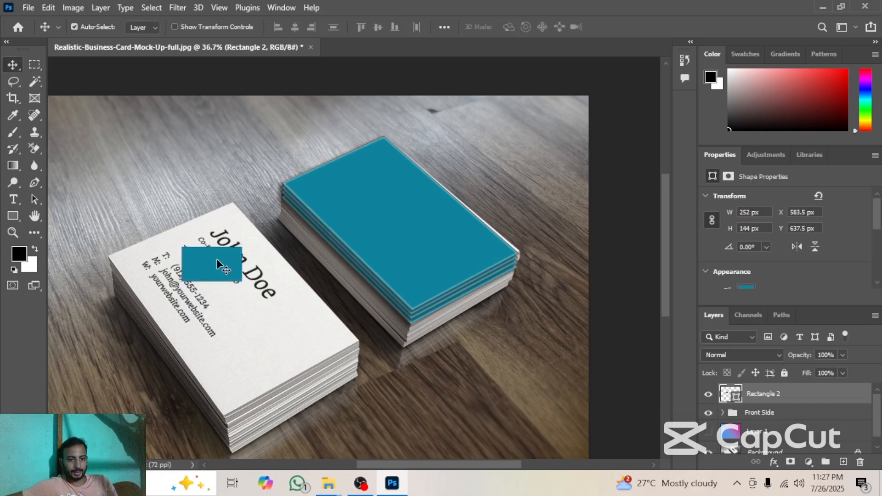
left_click_drag(216, 264, 292, 302)
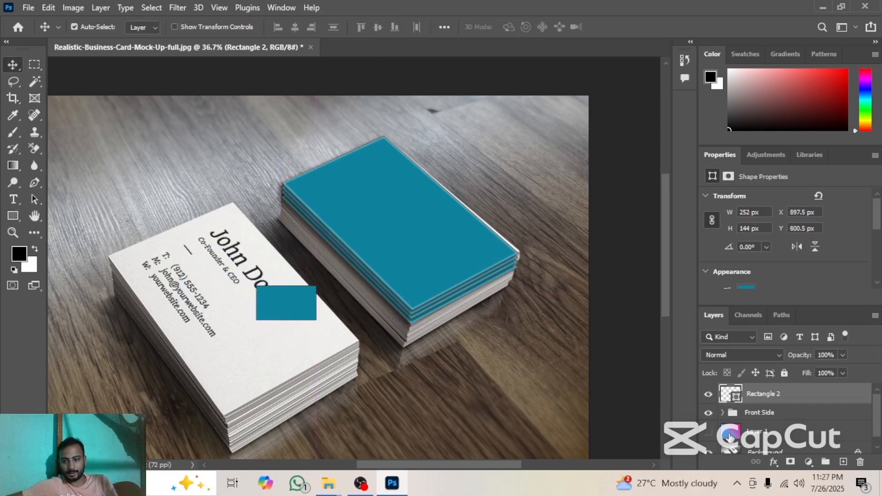
right_click(772, 398)
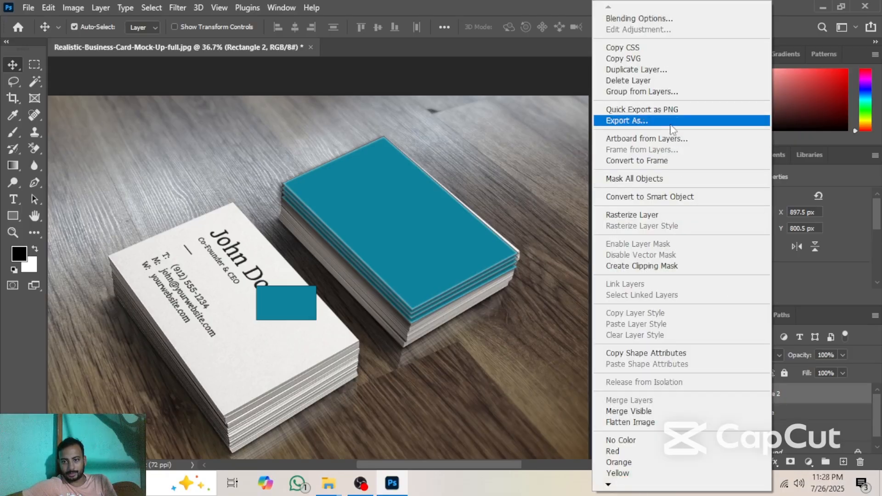
left_click(676, 199)
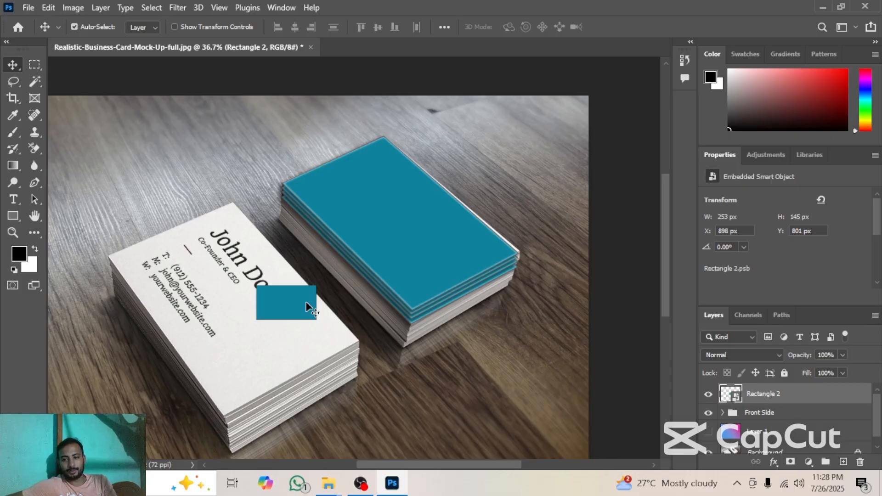
right_click(771, 400)
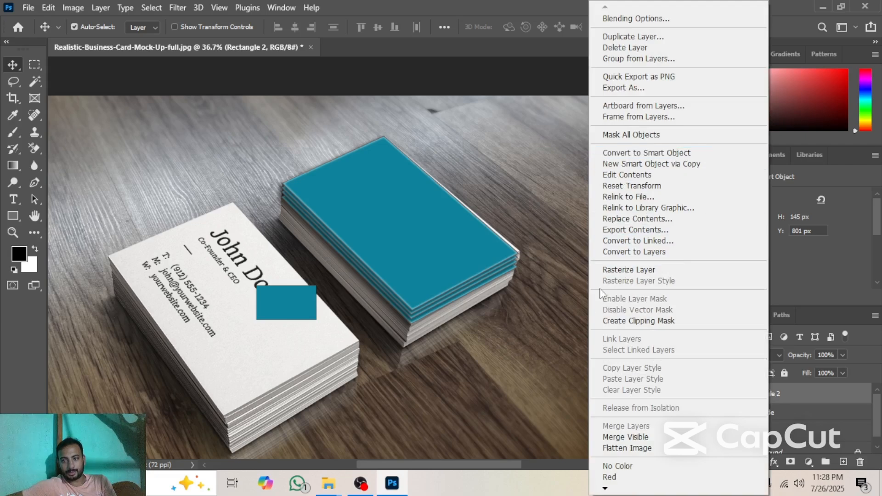
left_click(823, 404)
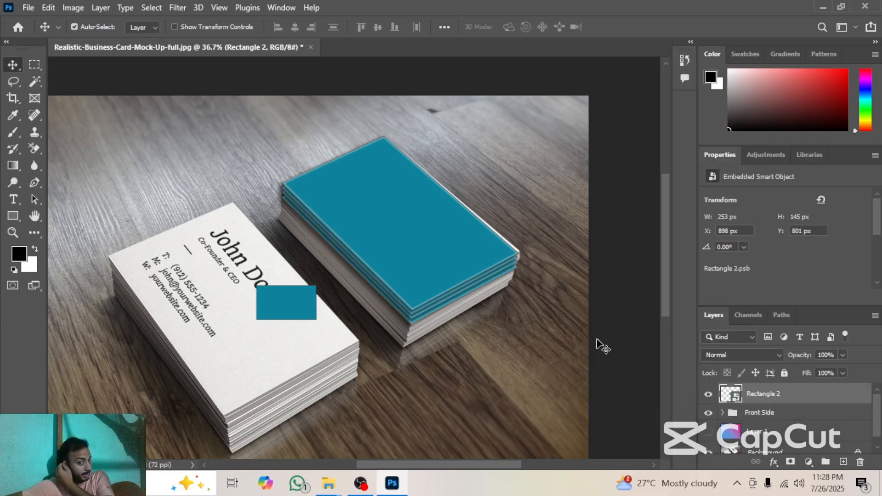
Step: Reposition the new smart object on the left card and rotate it about 57° with Free Transform to follow the card's angle
left_click_drag(301, 314, 265, 313)
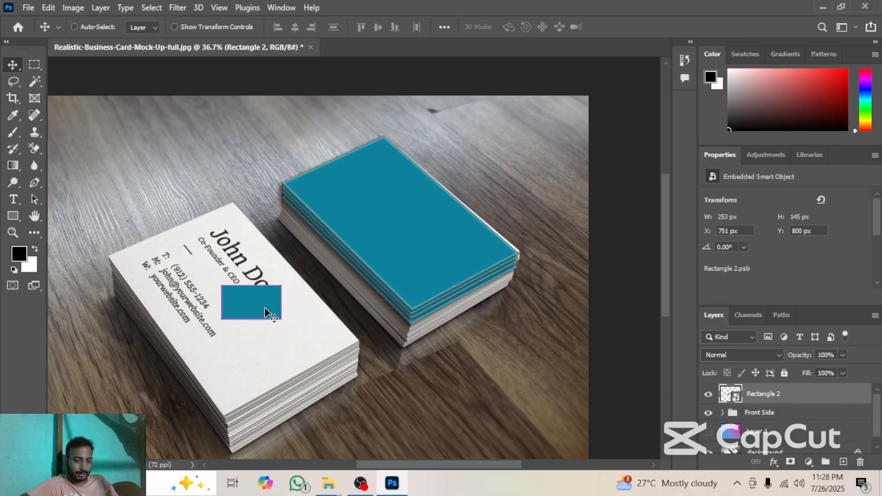
key("ctrl+t")
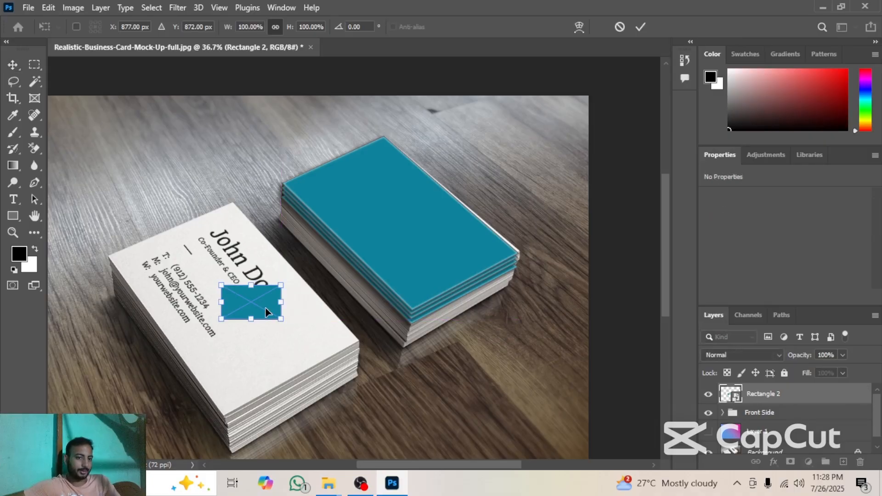
left_click_drag(290, 283, 213, 269)
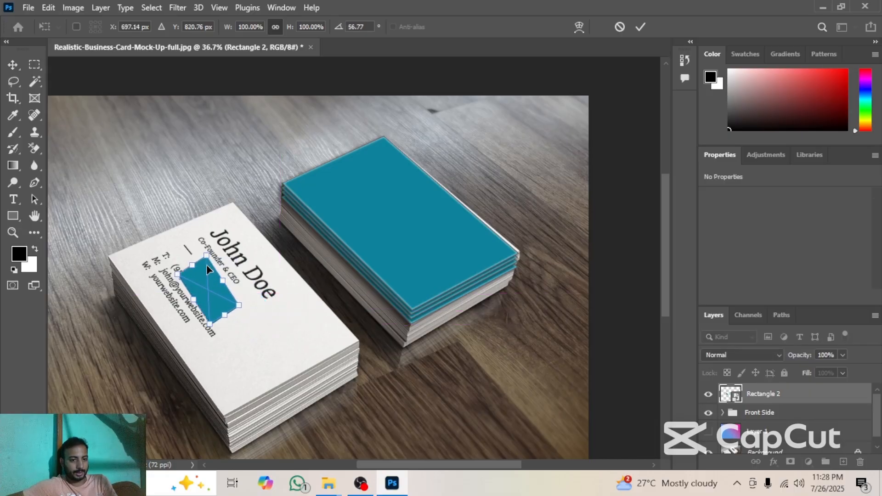
Step: Distort the left smart object so its two upper corners meet the upper corners of the left card in the reference photo
right_click(207, 266)
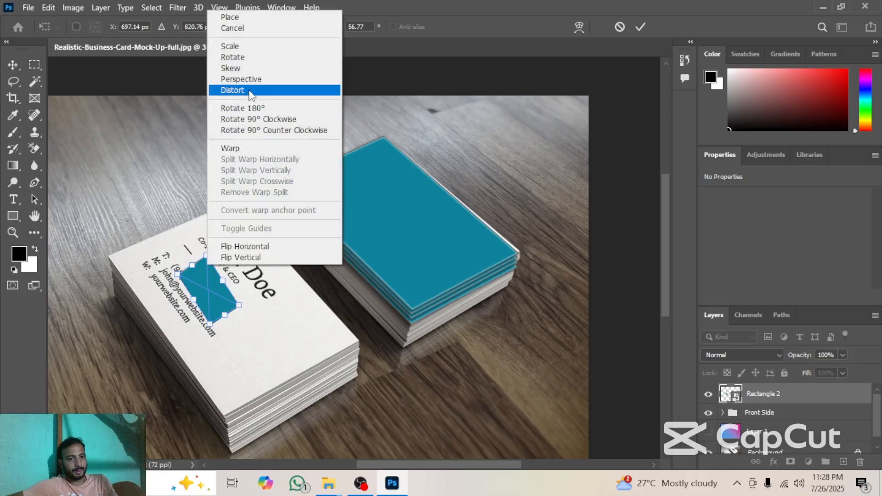
left_click(271, 90)
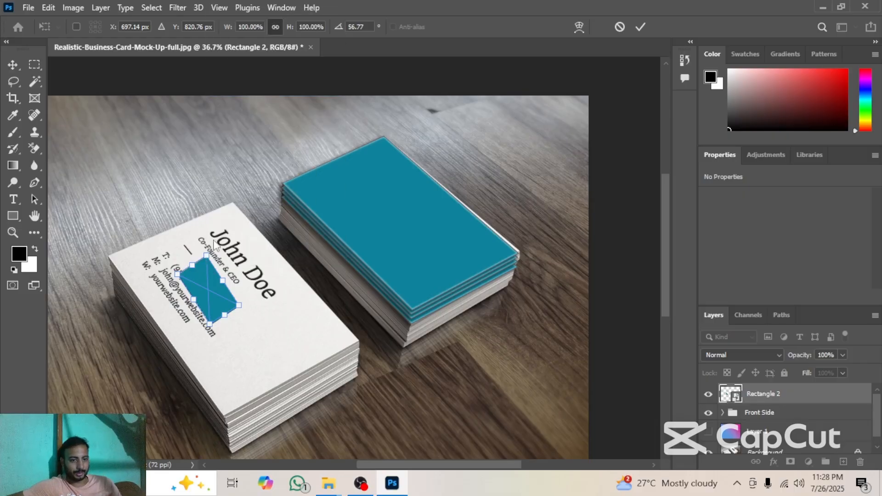
left_click_drag(208, 255, 234, 206)
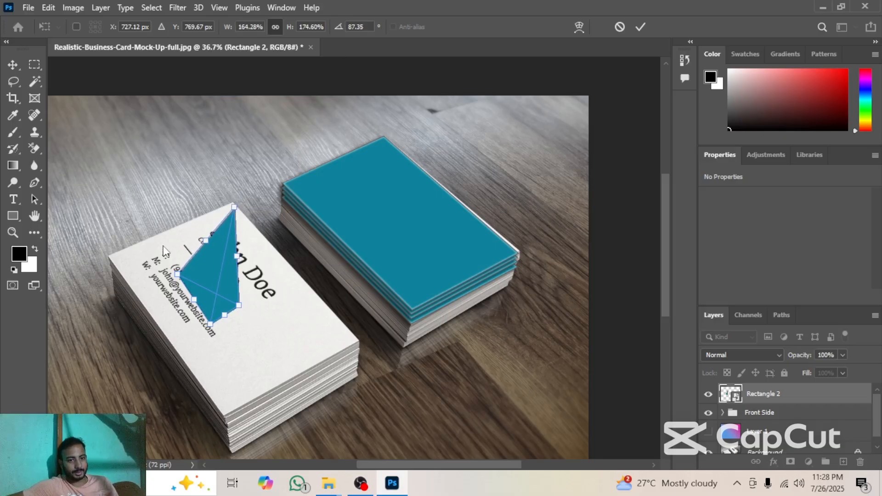
scroll(176, 251, "up", 4)
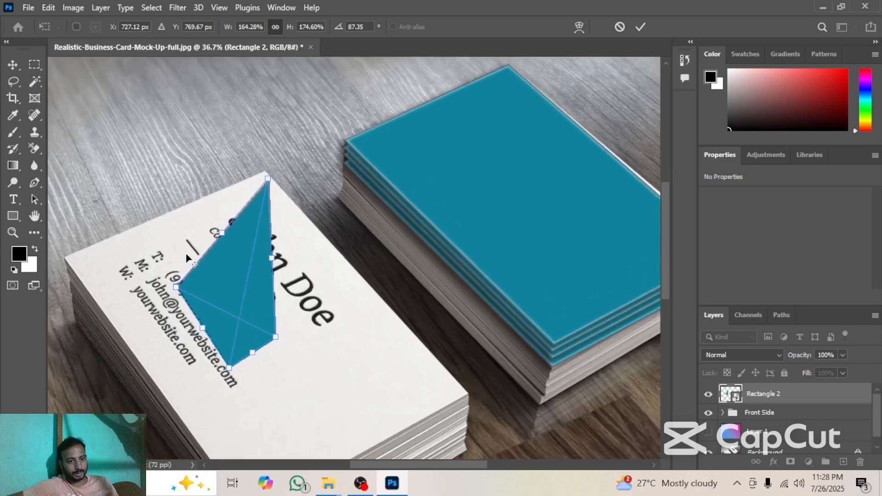
scroll(186, 254, "up", 1)
left_click_drag(175, 291, 49, 259)
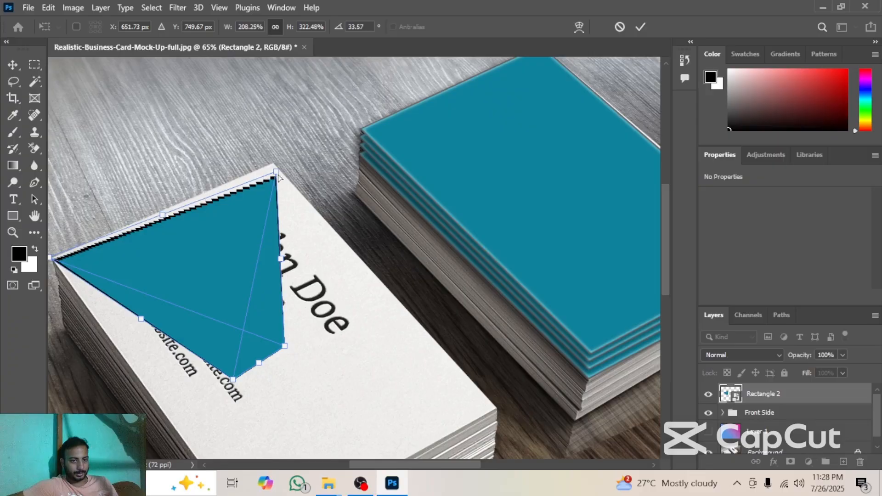
left_click_drag(278, 175, 273, 161)
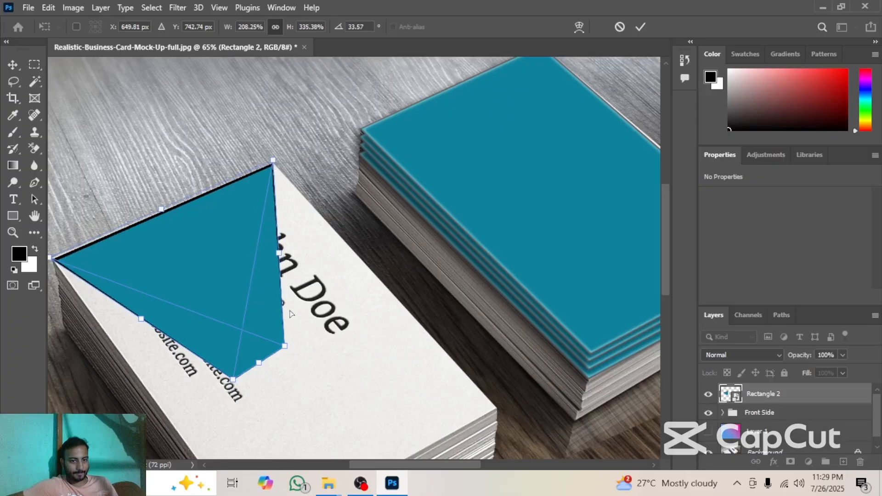
Step: Fit the smart object's two remaining corners to the near corners of the left card and commit the distortion
scroll(290, 314, "down", 5)
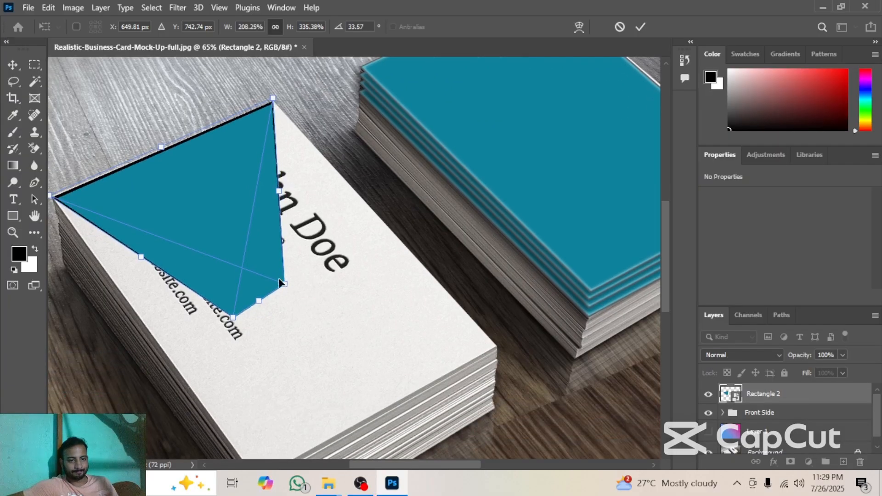
left_click_drag(283, 283, 496, 349)
left_click_drag(234, 321, 246, 406)
scroll(315, 400, "down", 2)
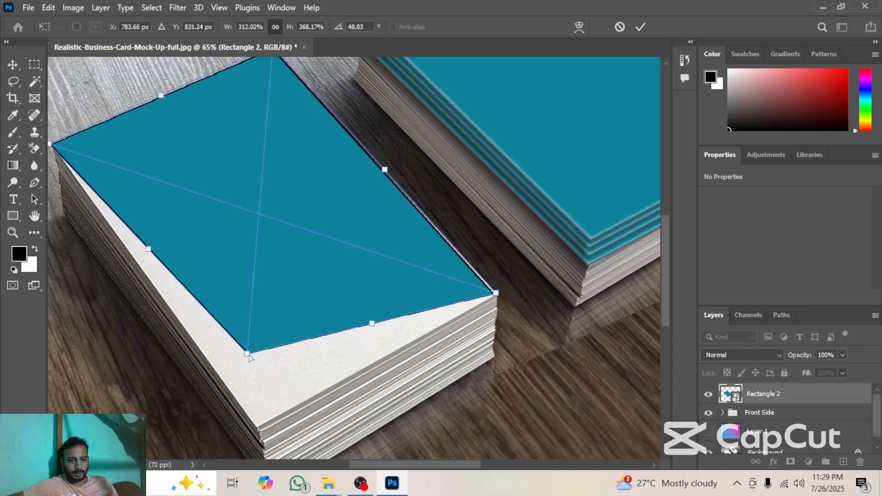
left_click_drag(249, 363, 259, 430)
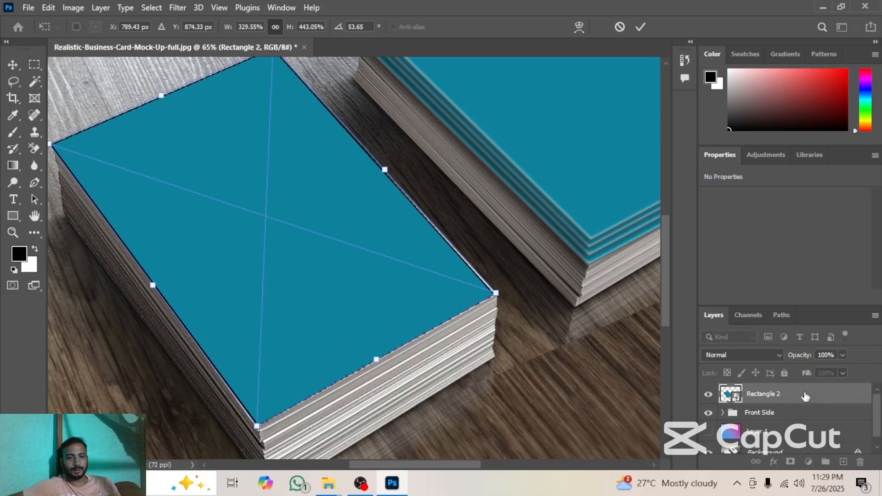
key("Return")
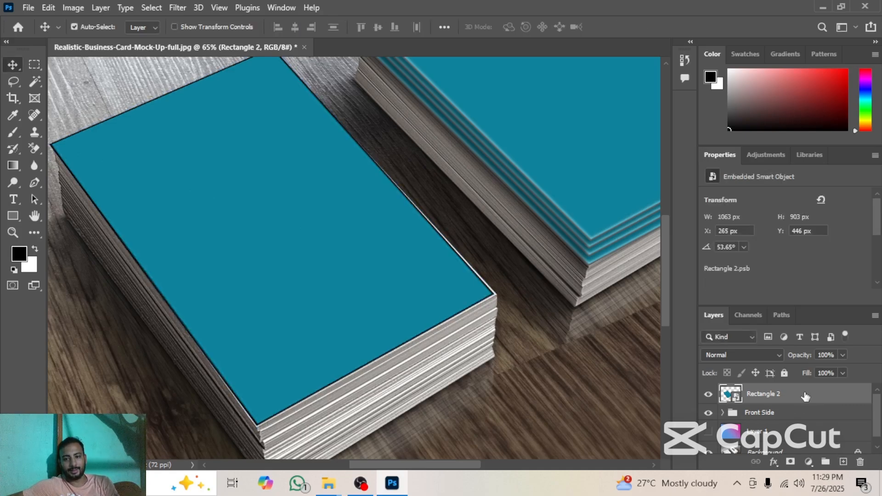
Step: Hide the Background reference photo and show the Layer 1 gradient behind the cards
scroll(766, 436, "down", 1)
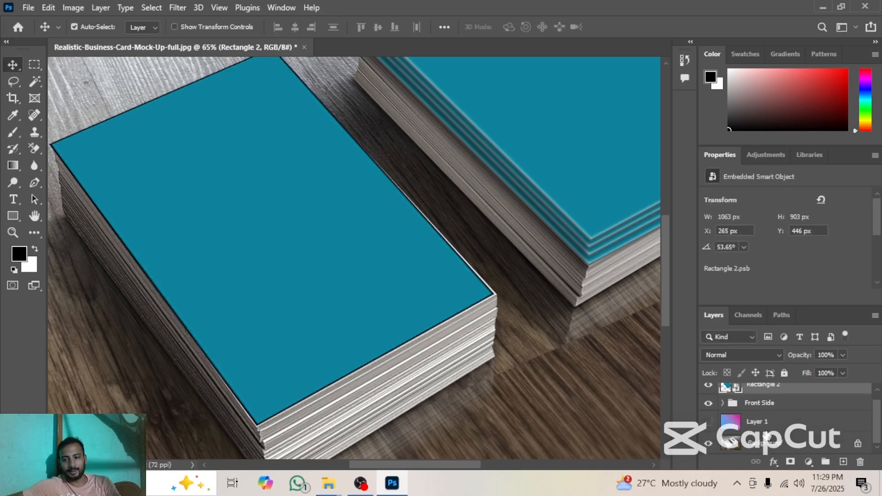
left_click(709, 443)
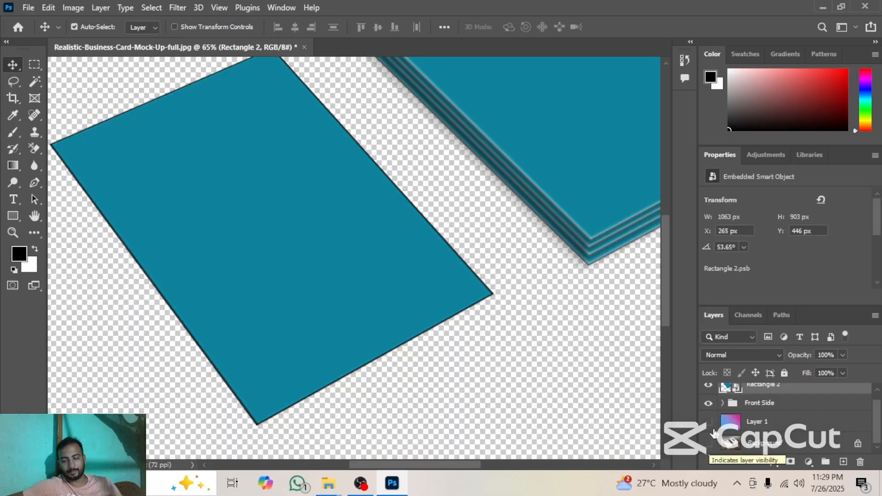
left_click(709, 422)
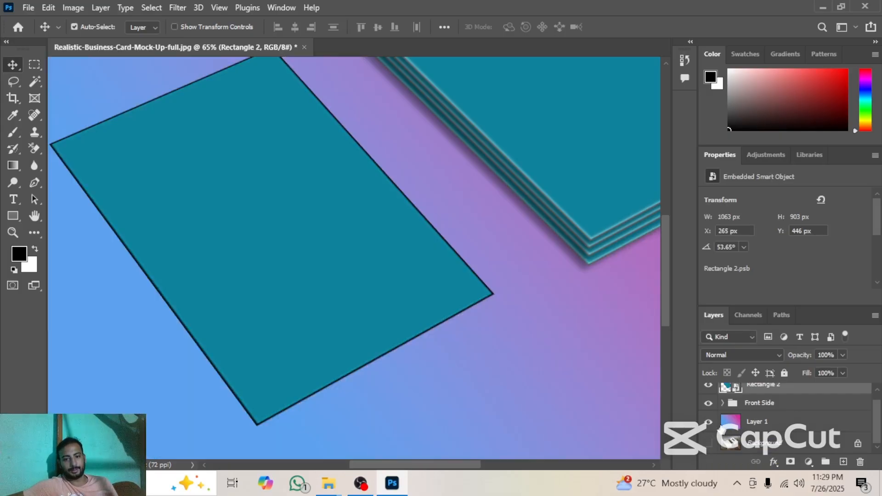
scroll(741, 371, "up", 1)
scroll(758, 428, "up", 1)
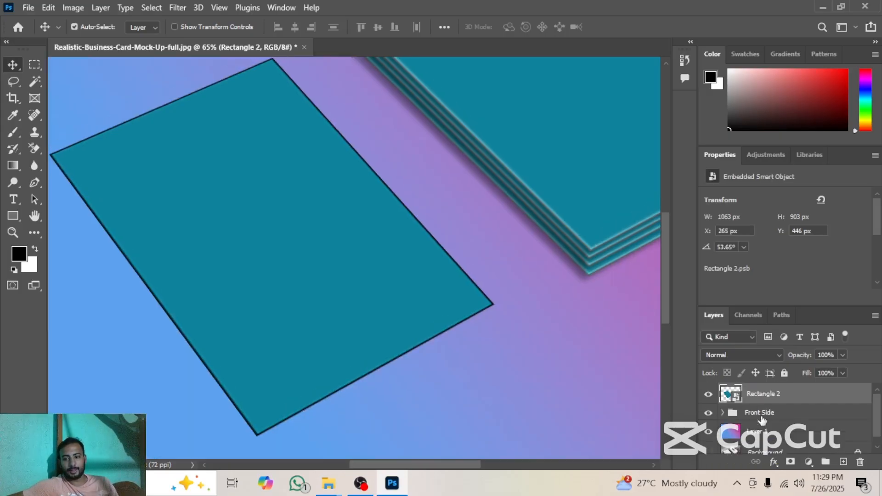
Step: Apply Drop Shadow and Inner Glow layer styles to Rectangle 2 with their existing settings, and collapse its effects list
right_click(779, 400)
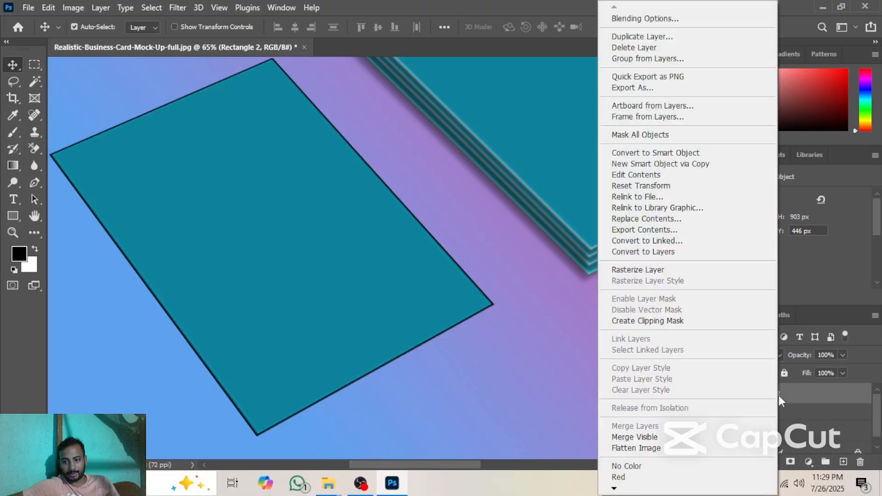
left_click(653, 22)
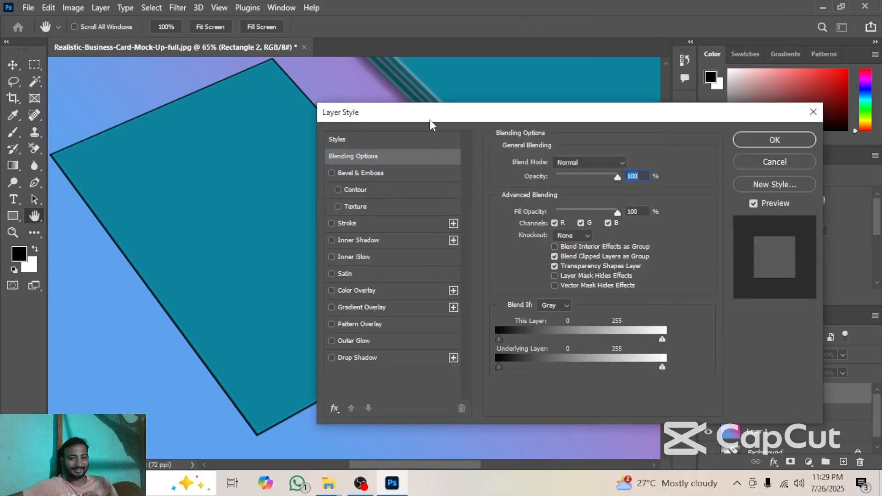
left_click_drag(429, 120, 593, 124)
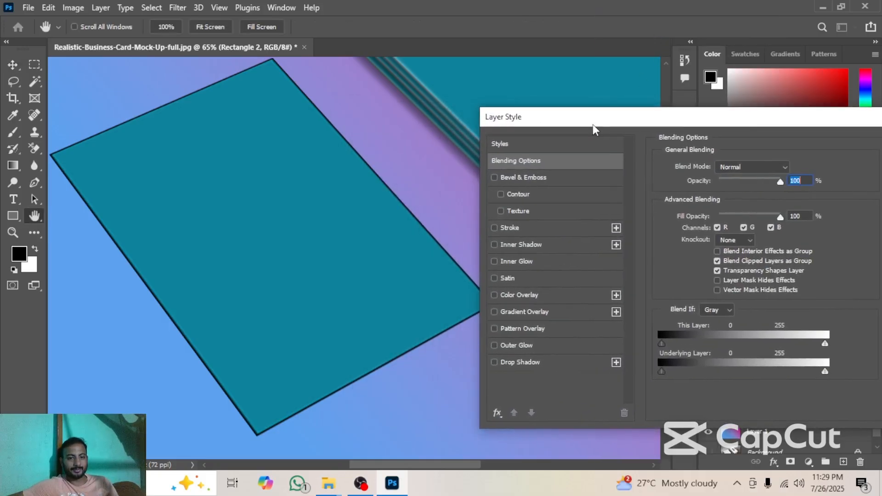
left_click(494, 363)
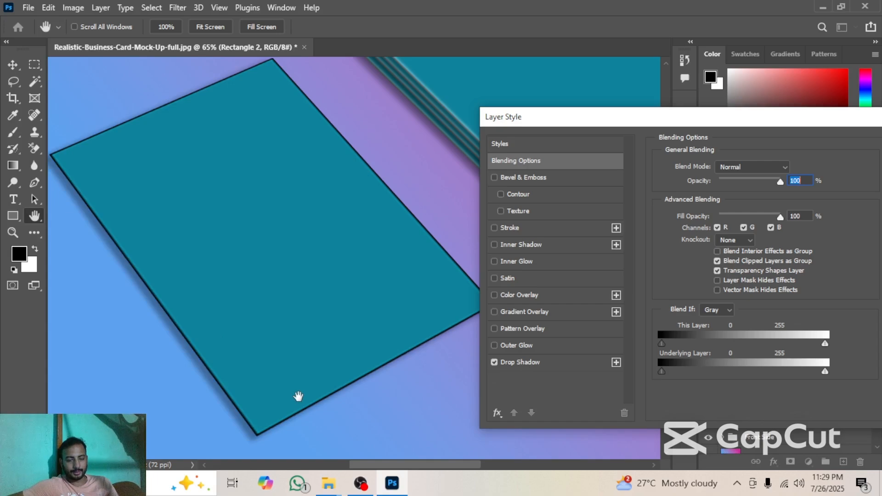
left_click(493, 262)
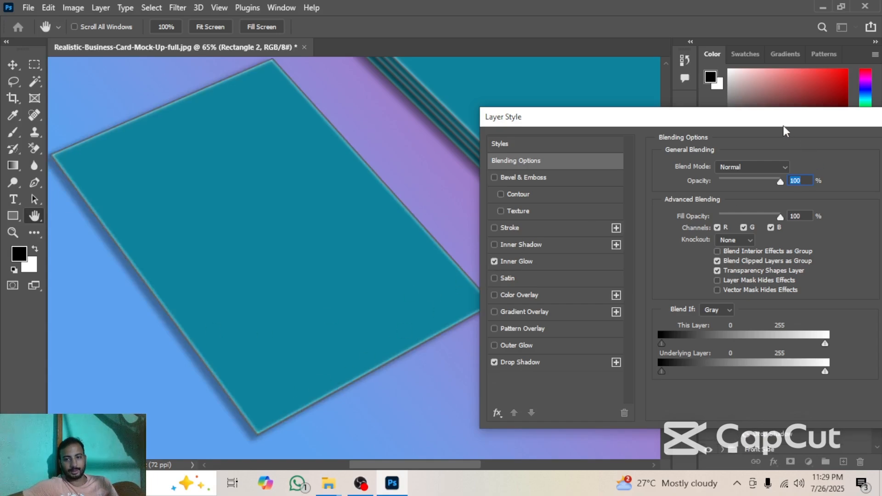
left_click_drag(778, 121, 686, 114)
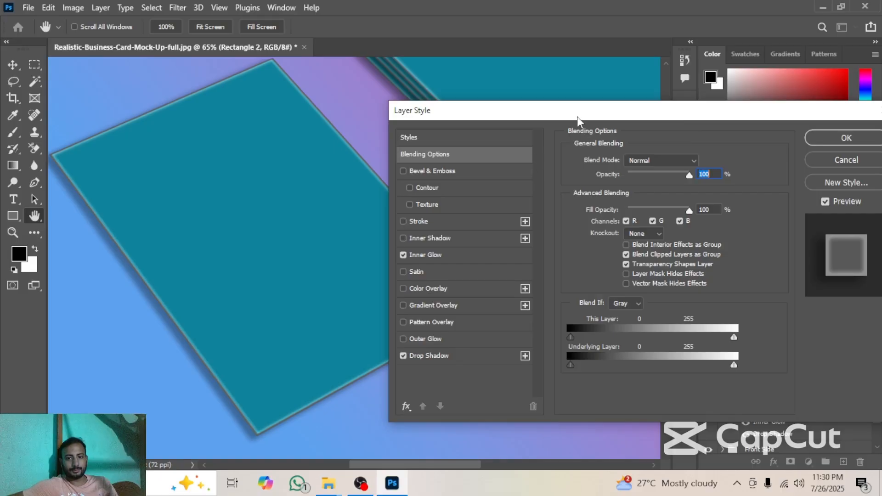
left_click(429, 356)
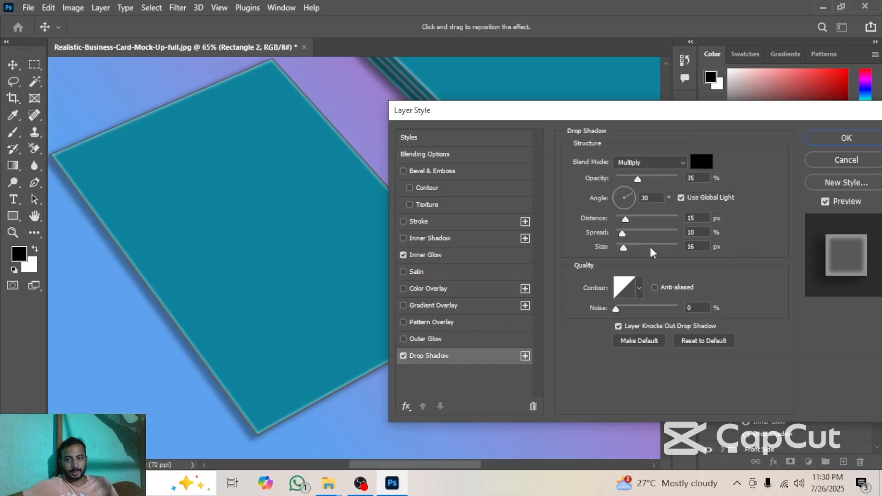
left_click_drag(650, 114, 573, 113)
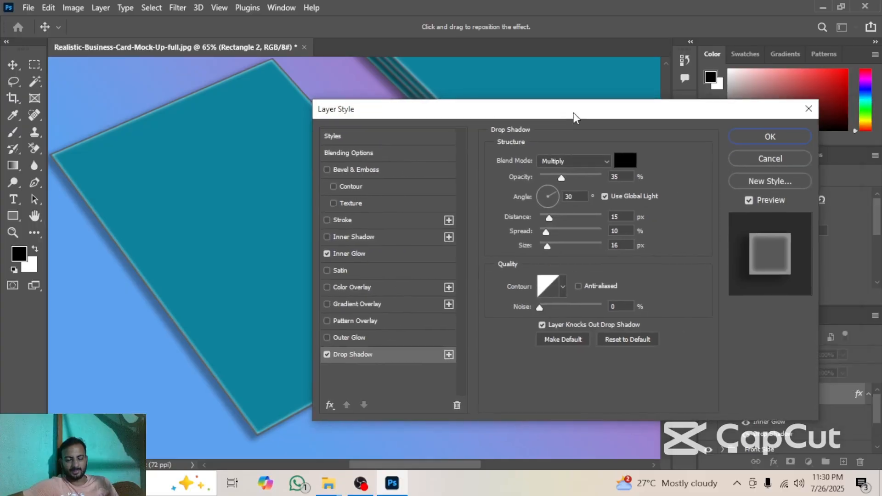
left_click(769, 137)
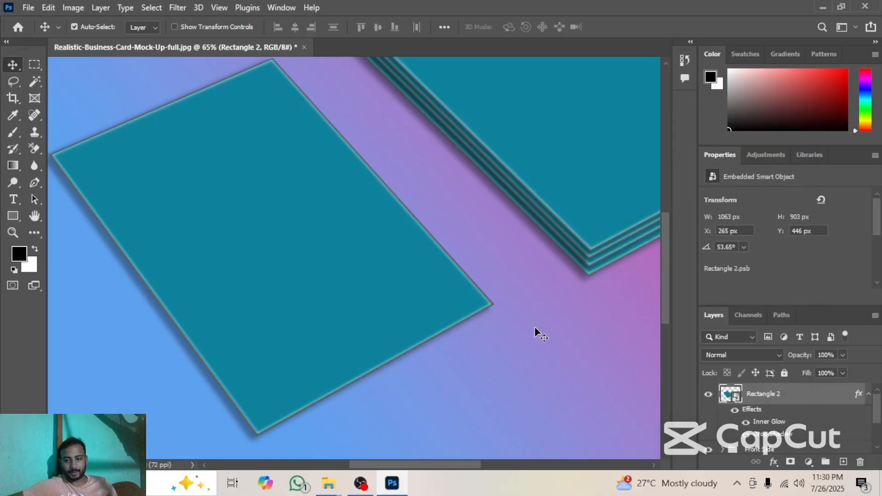
left_click(869, 395)
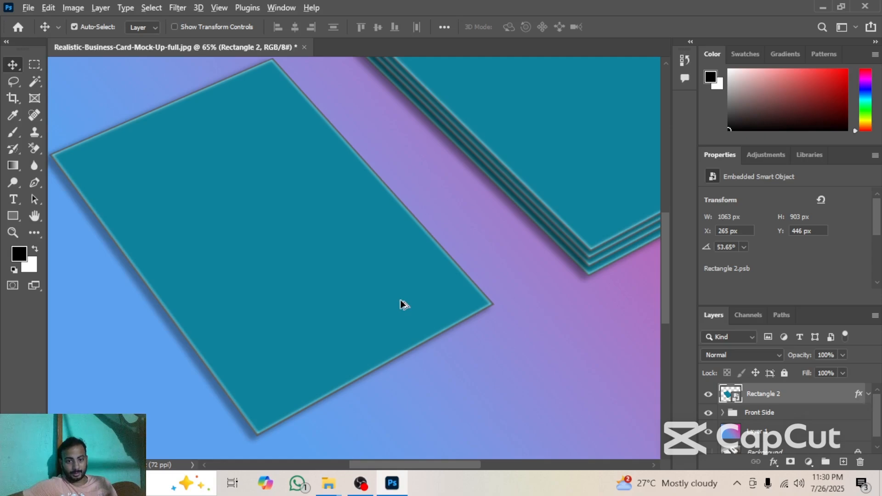
Step: Duplicate the Rectangle 2 smart object and place the copy directly beneath the original in the layer order
scroll(402, 305, "down", 4)
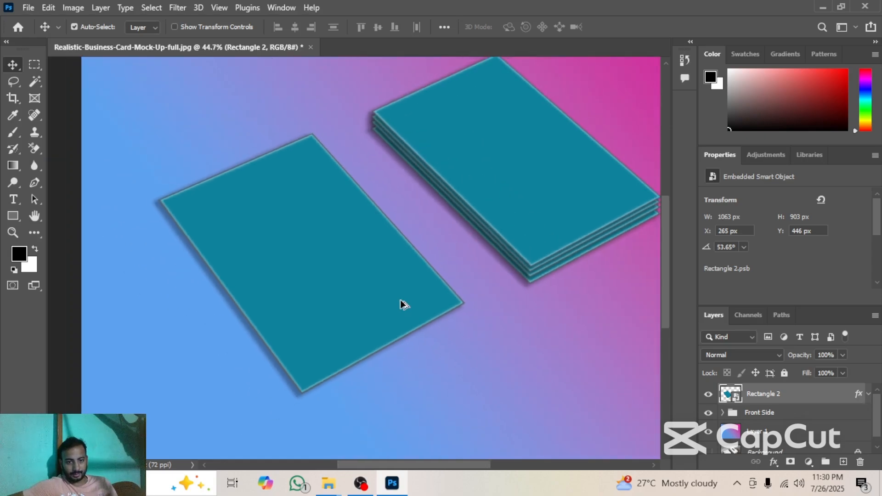
scroll(403, 304, "down", 1)
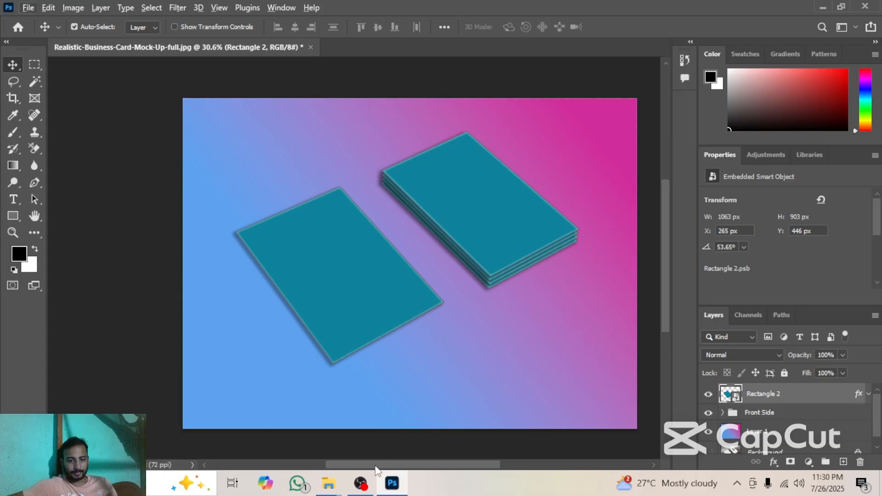
scroll(382, 466, "right", 2)
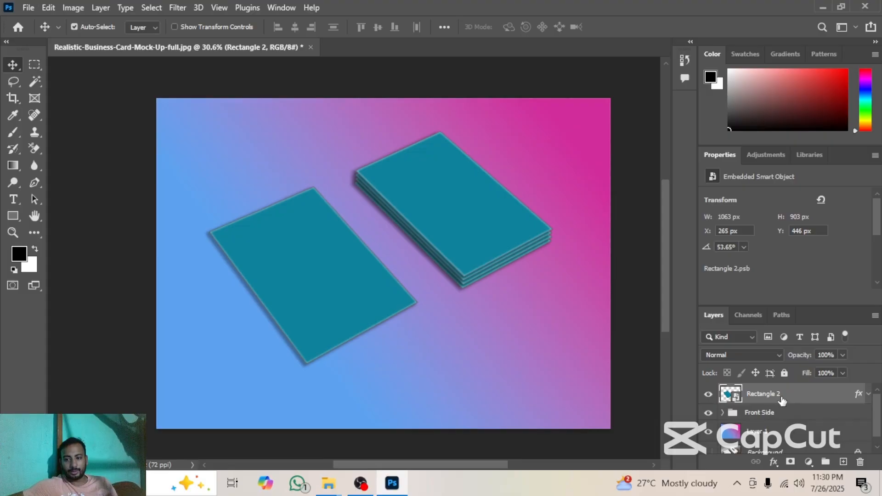
key("ctrl+j")
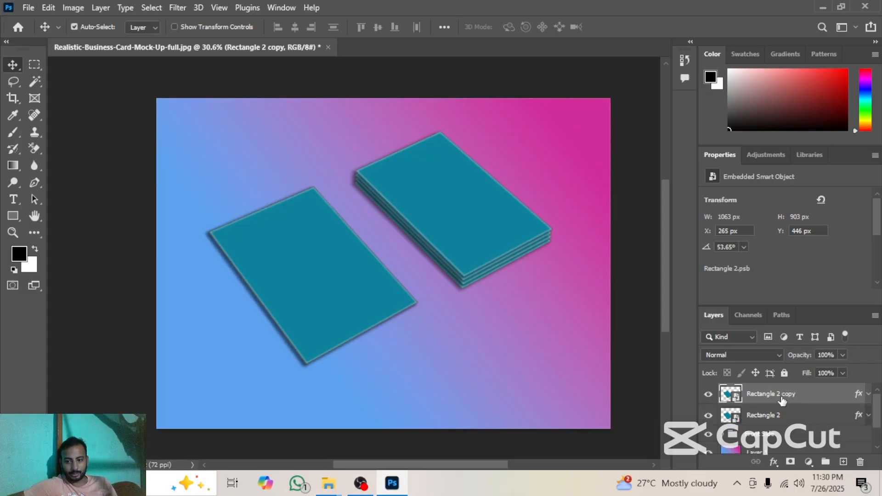
left_click_drag(781, 401, 782, 427)
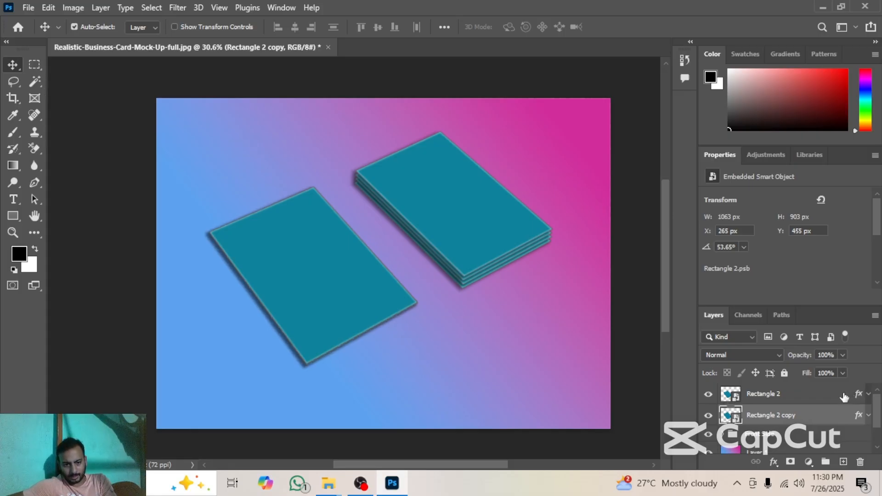
Step: Nudge the copy beneath Rectangle 2 to X 264 px and Y 467 px, offsetting its edge below the top card
key("Down")
key("Down")
key("Down")
key("Down")
key("Down")
key("Down")
key("Down")
key("Down")
key("Down")
key("Left")
key("Left")
key("Left")
key("Left")
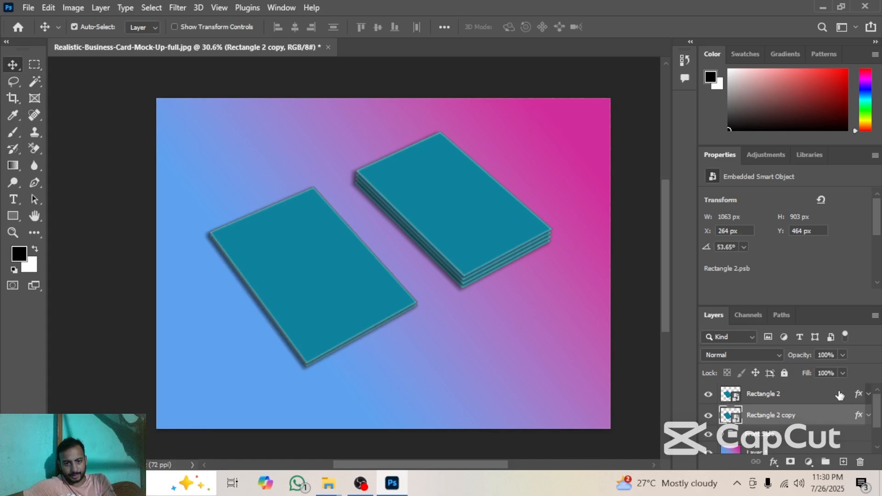
key("Down")
key("Down")
key("Down")
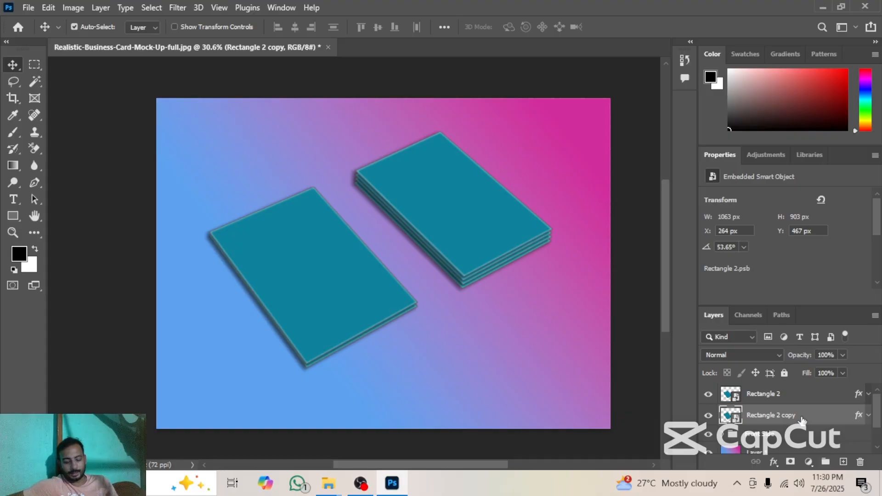
Step: Duplicate the lower card copy and place the new duplicate beneath it in the layer order
key("ctrl+j")
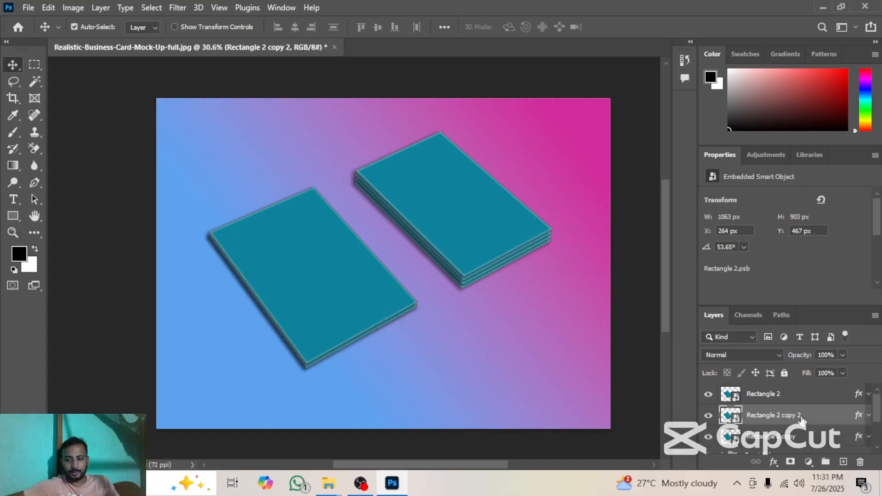
left_click_drag(802, 419, 800, 442)
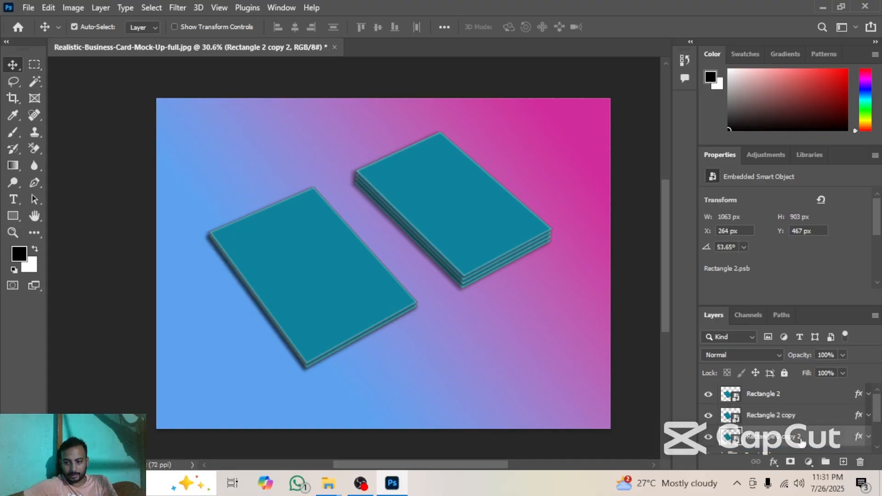
scroll(798, 434, "down", 1)
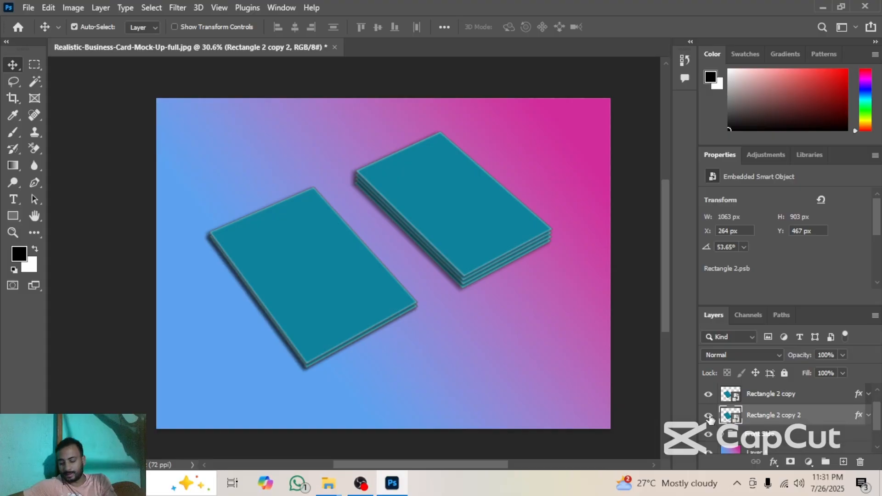
Step: Nudge Rectangle 2 copy 2 to X 260 px and Y 487 px, offsetting its edge below the card above
key("Down")
key("Down")
key("Down")
key("Down")
key("Down")
key("Down")
key("Down")
key("Down")
key("Down")
key("Down")
key("Down")
key("Down")
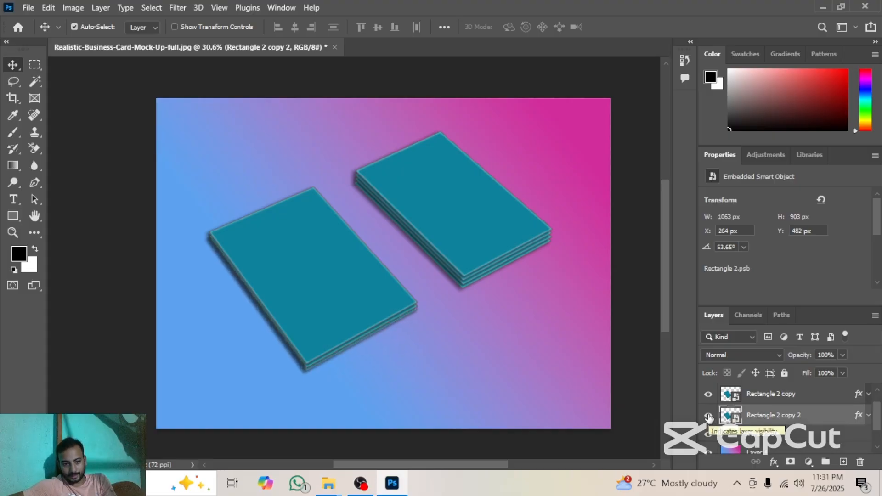
key("Left")
key("Left")
key("Left")
key("Left")
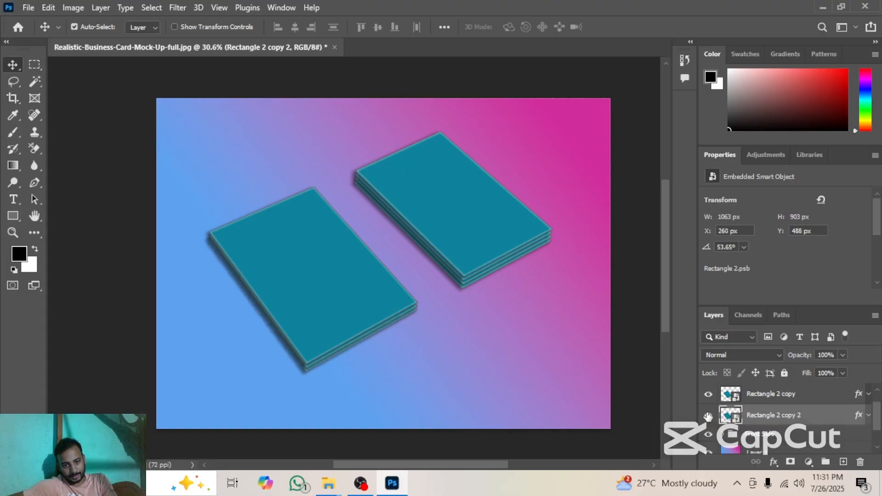
key("Up")
key("Up")
key("Up")
key("Up")
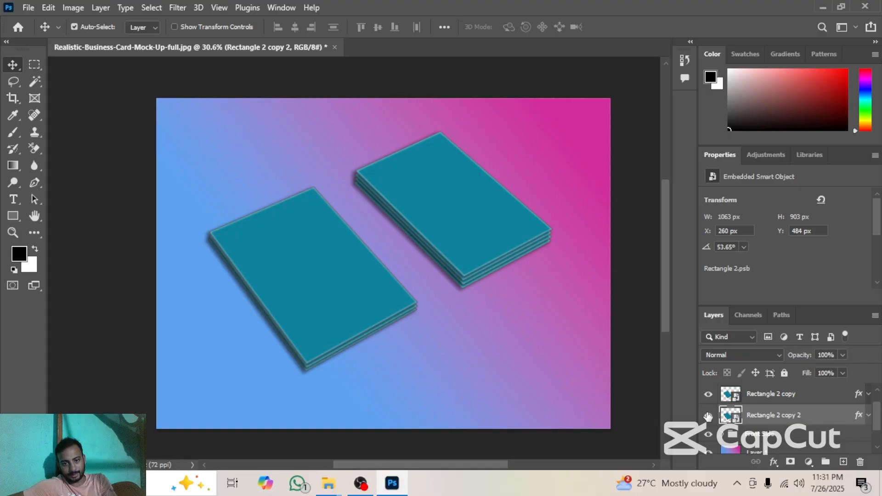
Step: Duplicate Rectangle 2 copy 2 and place the duplicate directly beneath it in the layer order
key("ctrl")
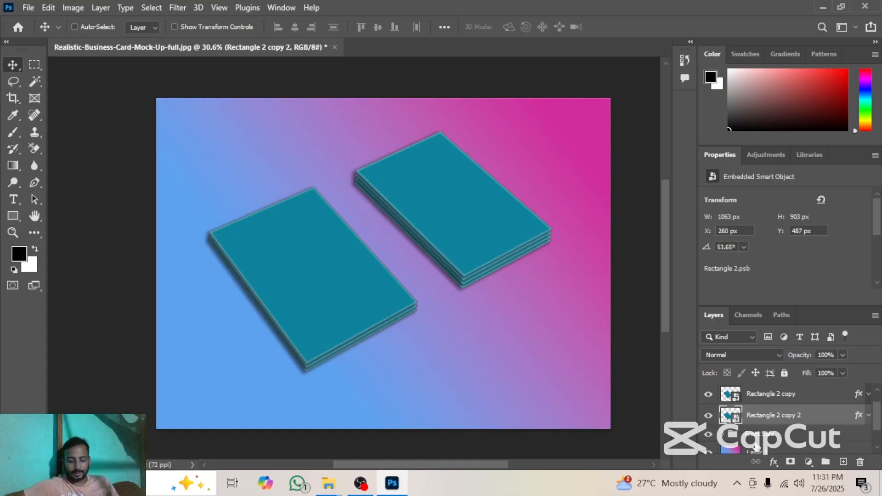
key("ctrl+j")
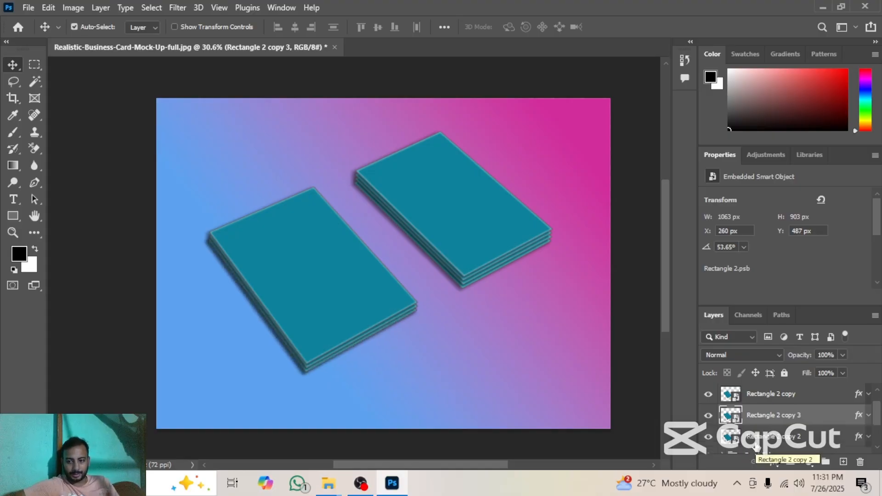
left_click_drag(788, 418, 786, 442)
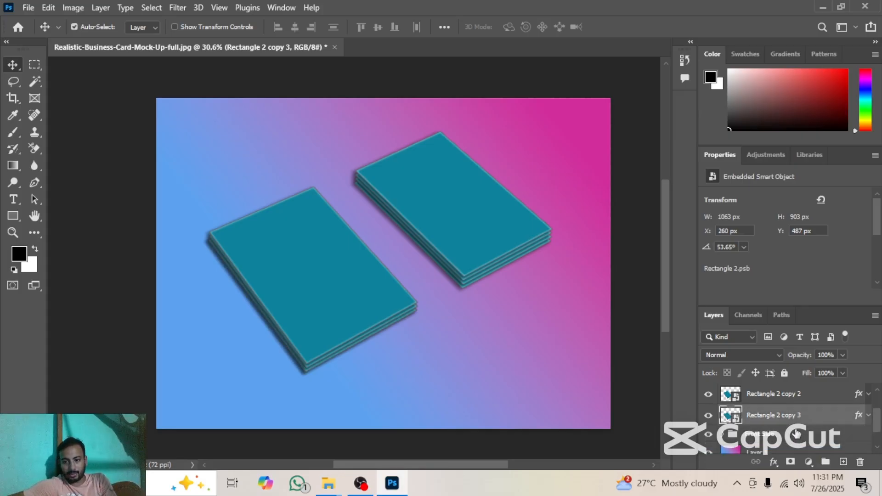
Step: Nudge the lowest card copy down to Y 496 px to extend the stack's visible thickness
key("Down")
key("Down")
key("Down")
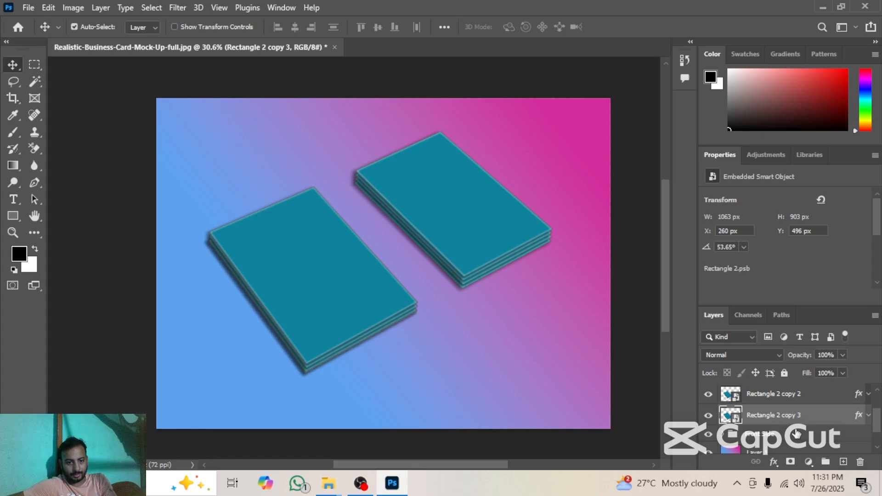
Step: Group Rectangle 2 with its three copies and name the group Back Side
scroll(798, 430, "up", 3)
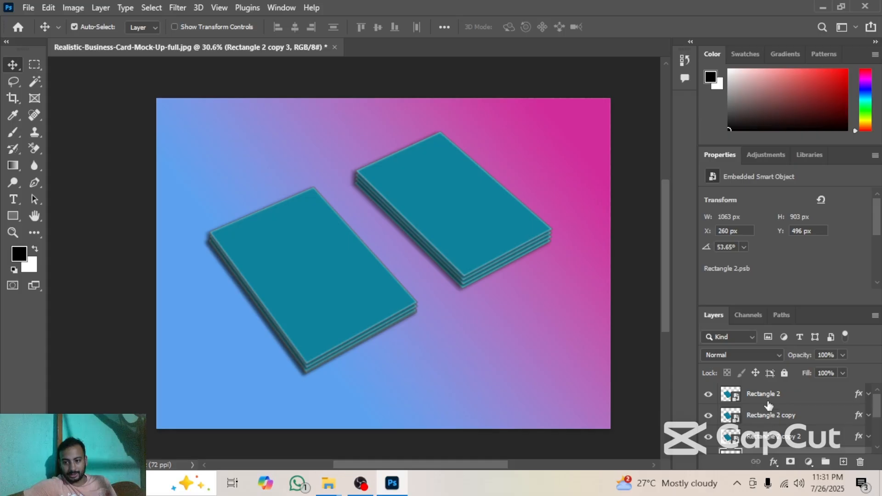
left_click(767, 399, "shift")
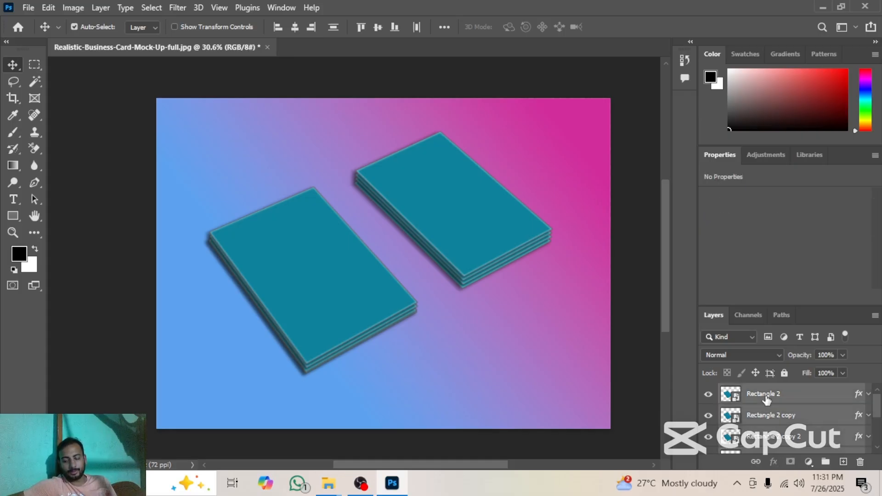
key("ctrl")
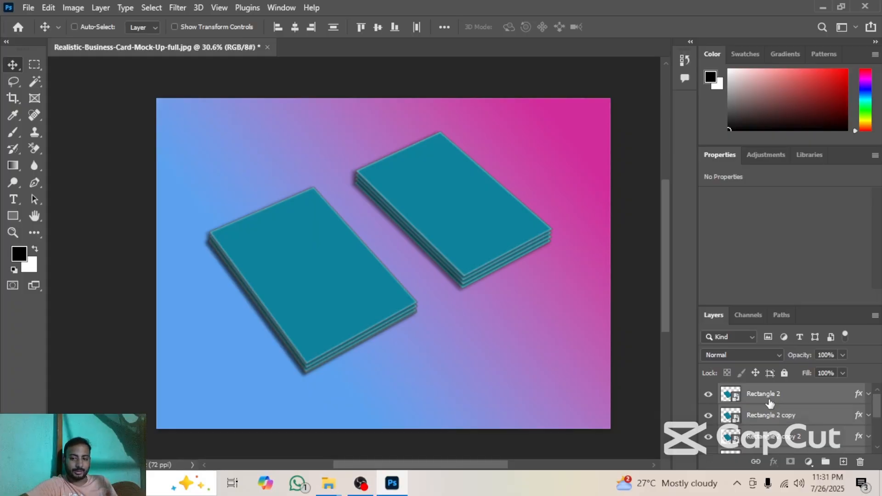
key("ctrl+g")
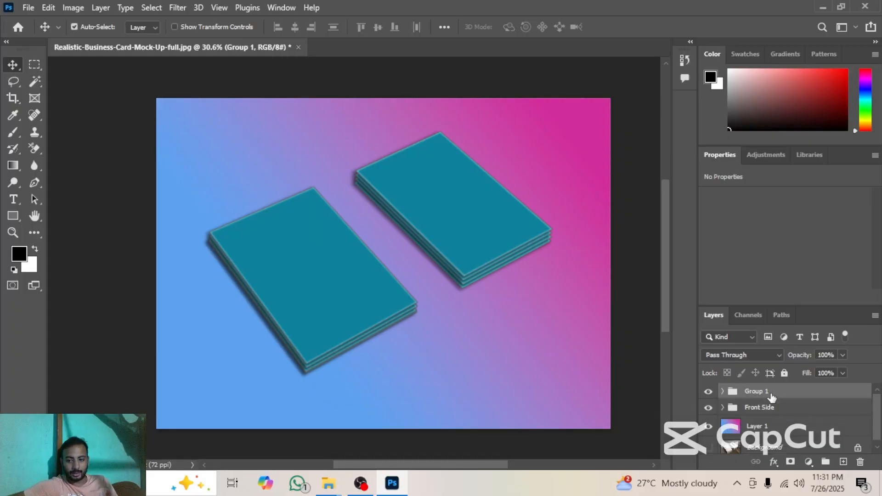
double_click(753, 391)
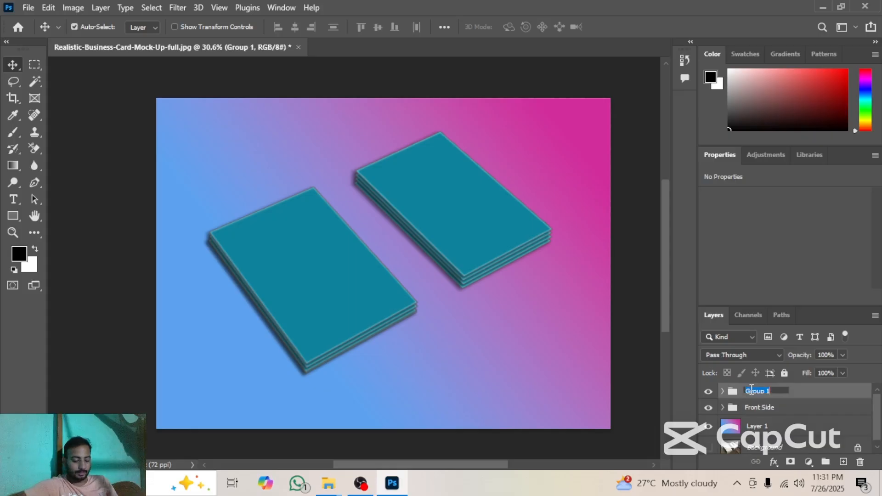
type("Back")
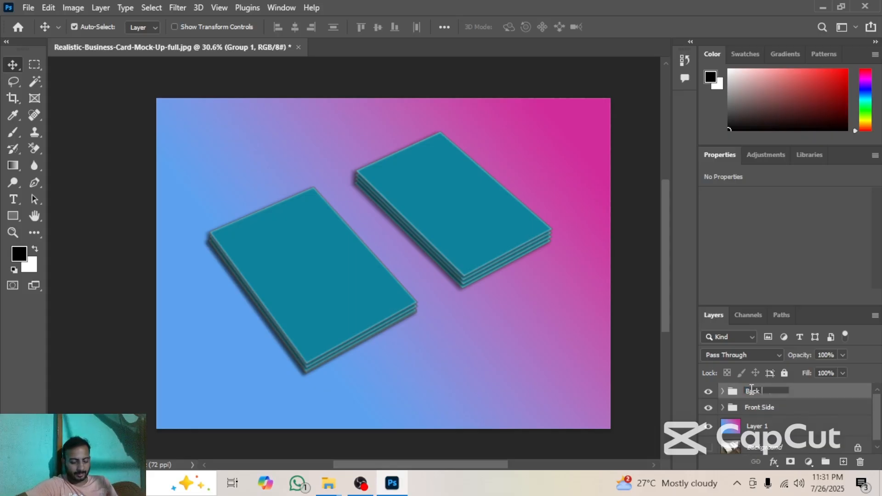
type(" Side")
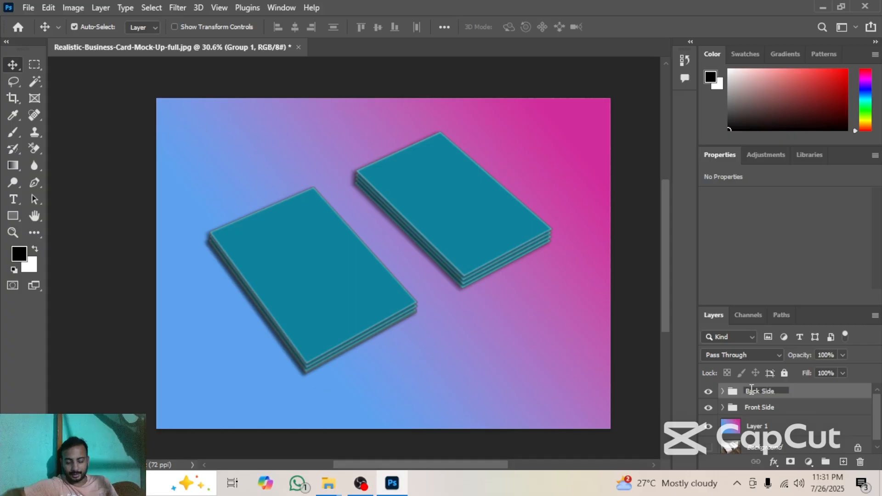
key("BackSpace")
key("Return")
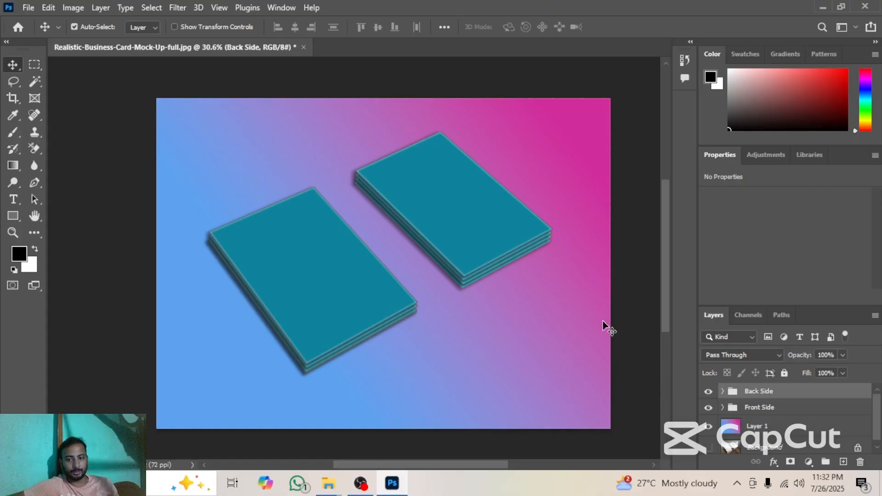
Step: Open the business card artwork 39527270.jpg from the Visiting Card Mockup Resorces folder
left_click(29, 8)
key("Escape")
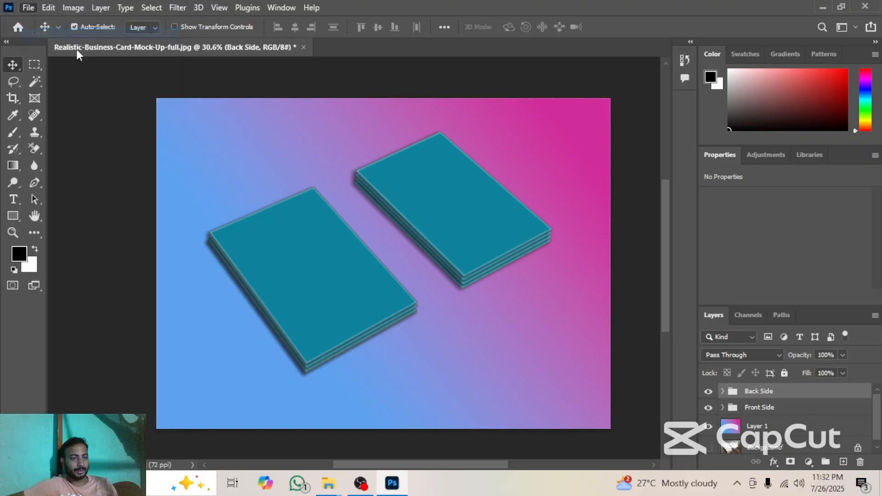
key("ctrl+o")
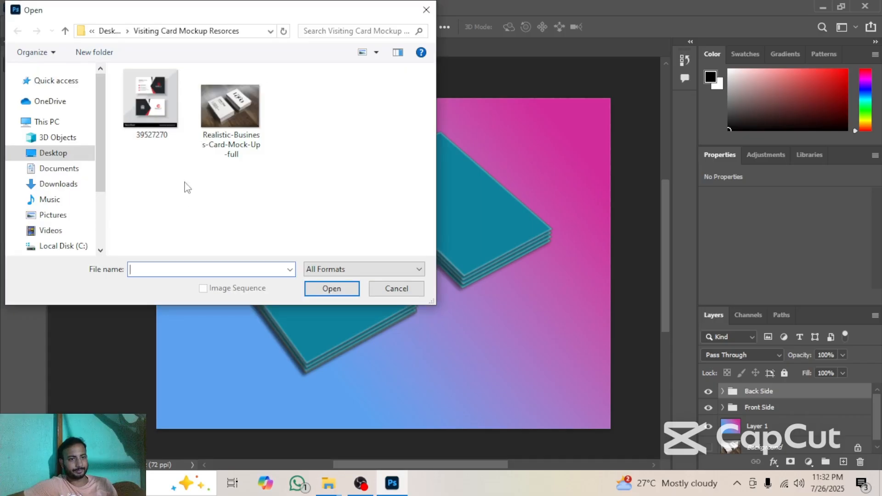
key("Escape")
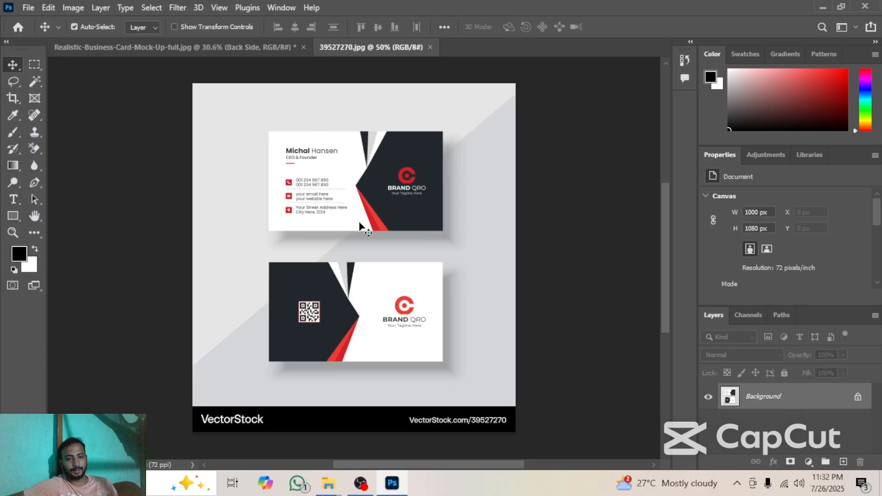
Step: Return to the mockup document and open the Rectangle 1 smart object in the Front Side group for editing
left_click(233, 48)
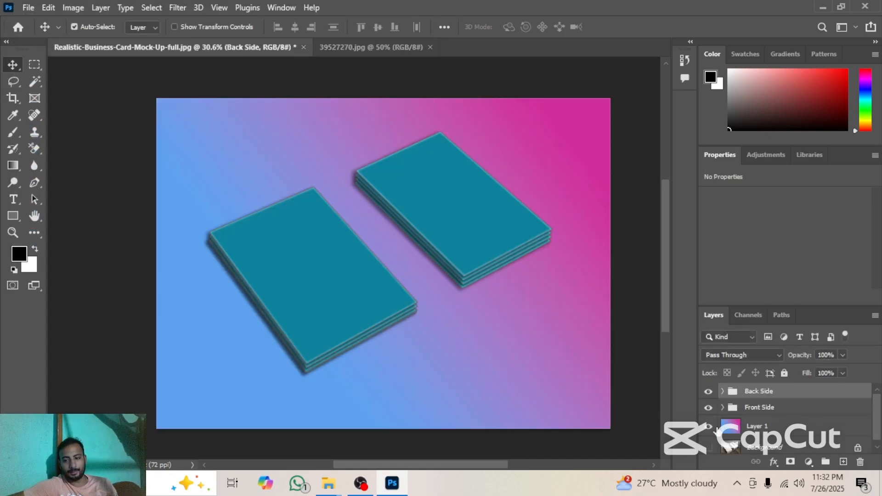
scroll(751, 429, "down", 1)
scroll(751, 430, "up", 1)
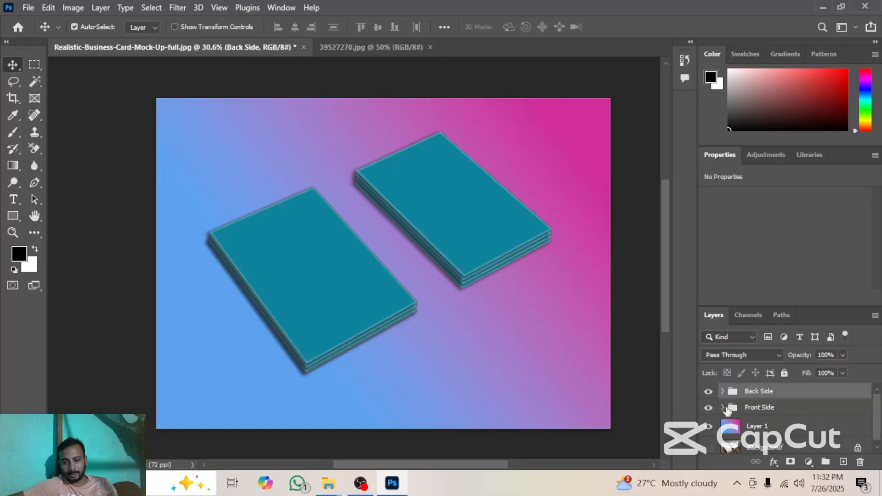
left_click(722, 408)
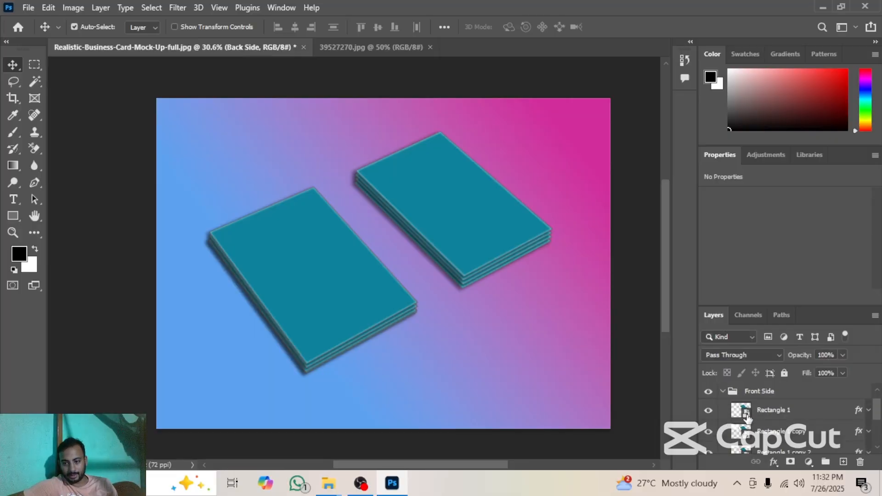
double_click(746, 415)
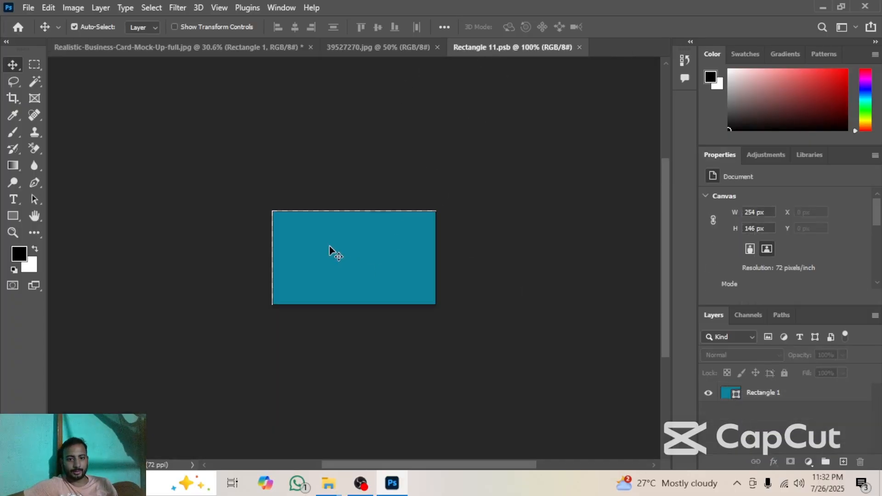
Step: Copy the artwork from 39527270.jpg into the Rectangle 11.psb smart object as a new layer above the rectangle
left_click(391, 49)
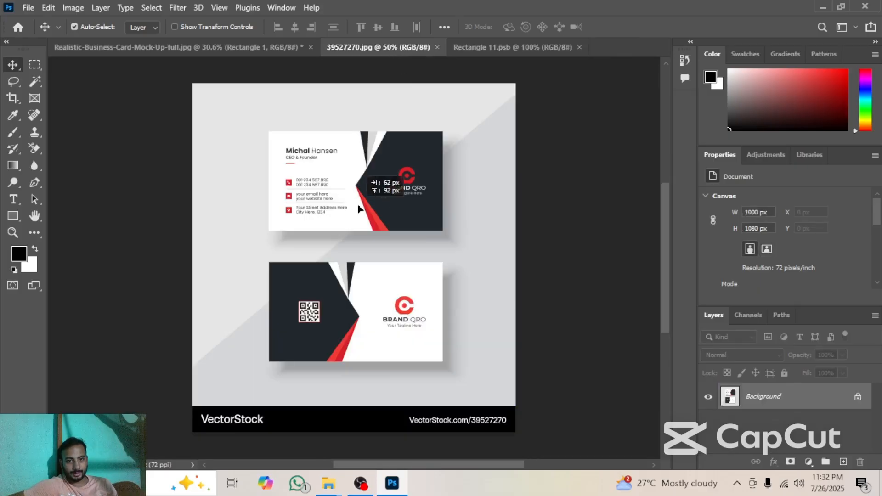
scroll(499, 58, "up", 1)
left_click(501, 50)
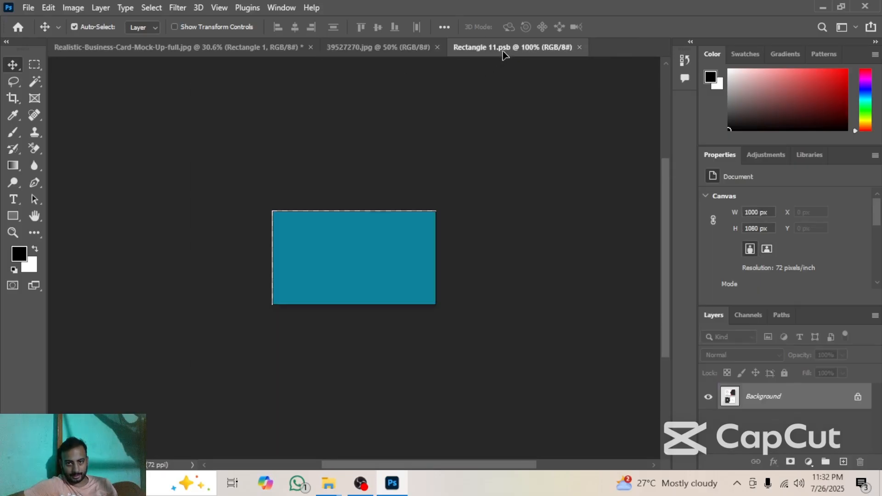
key("ctrl+v")
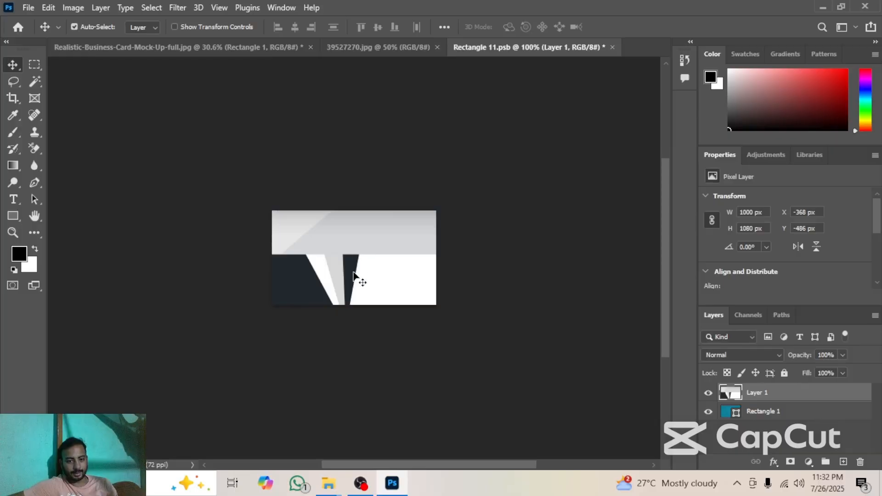
Step: Free-transform the pasted artwork to about 53% width and 55% height, and move its upper card design over the canvas
key("ctrl")
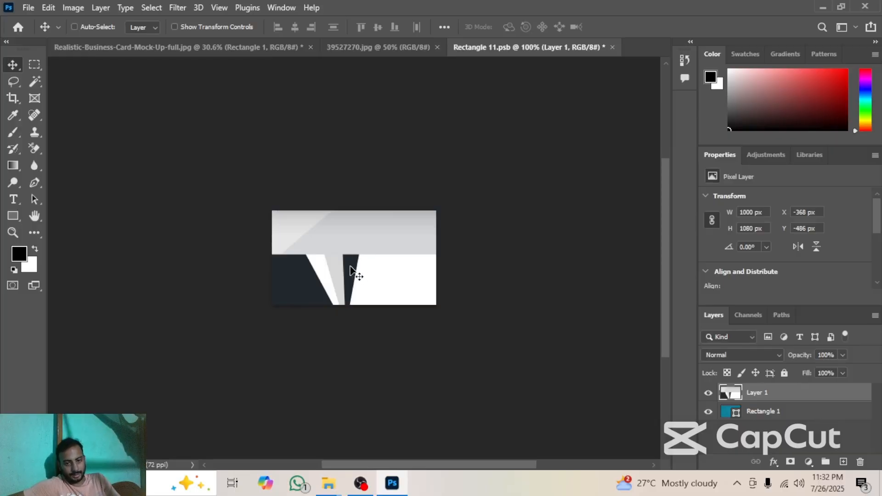
key("ctrl+t")
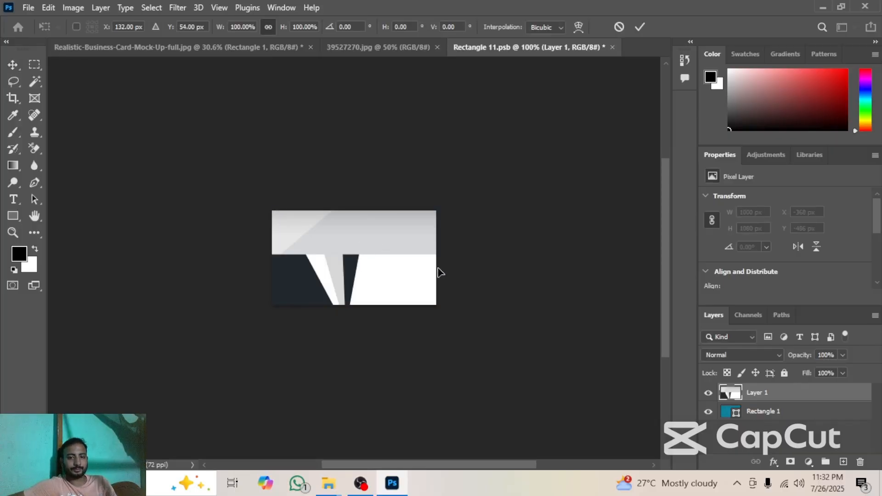
left_click_drag(378, 270, 391, 475)
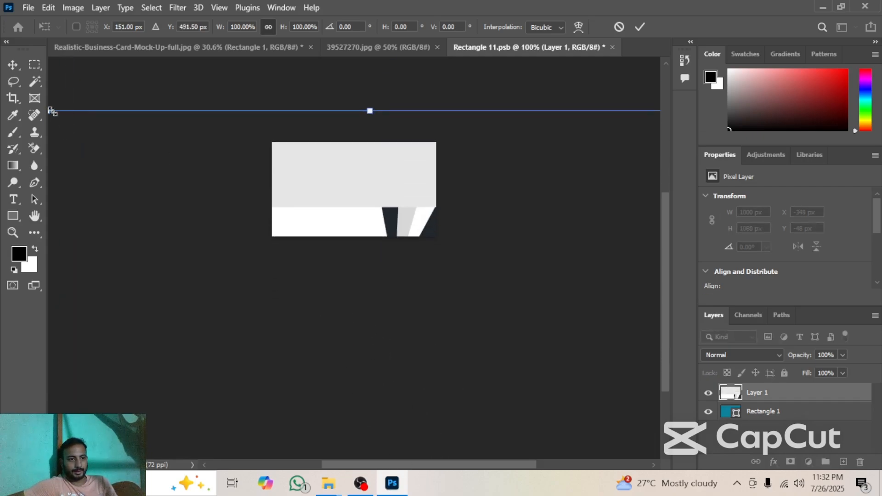
left_click_drag(52, 112, 205, 270)
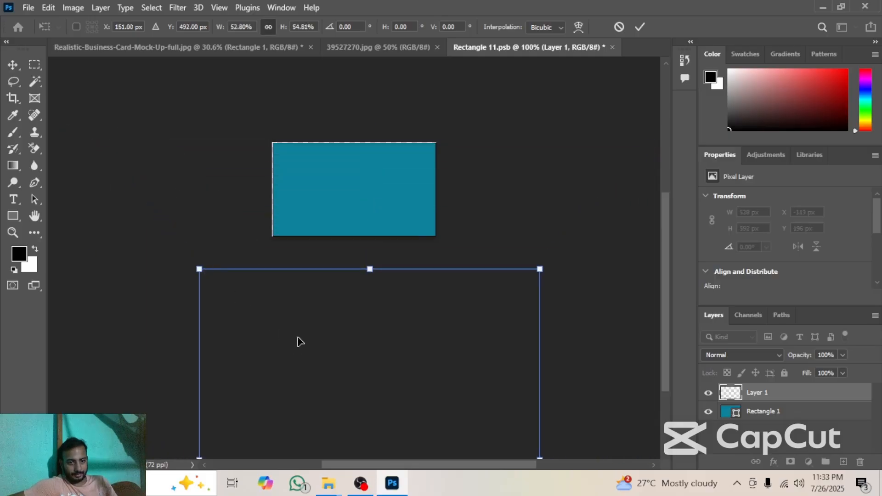
left_click_drag(294, 338, 274, 187)
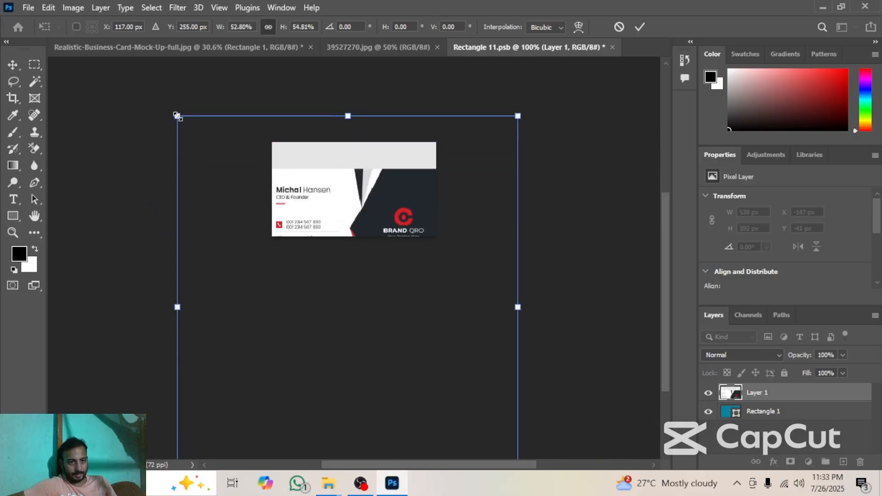
Step: Rescale the pasted artwork to about 45% width and 42% height, positioning its upper card design roughly over the canvas
left_click_drag(177, 115, 235, 233)
left_click_drag(266, 196, 299, 175)
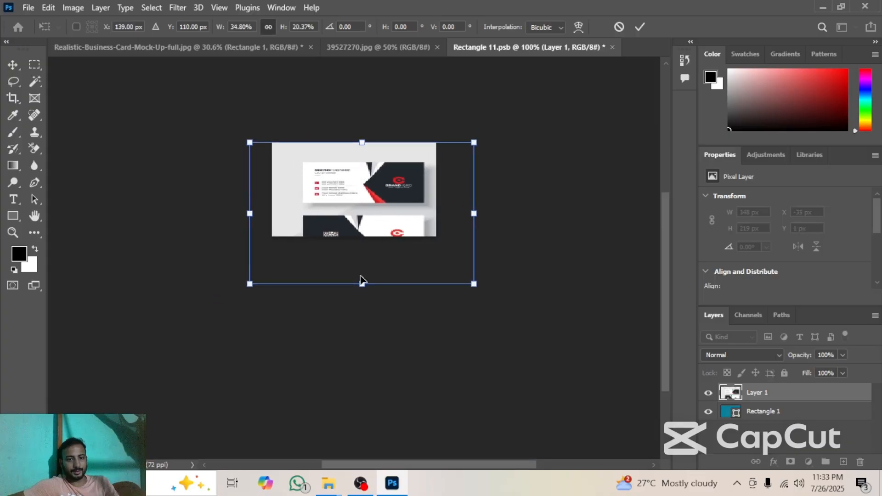
left_click_drag(361, 284, 344, 349)
left_click_drag(342, 181, 317, 176)
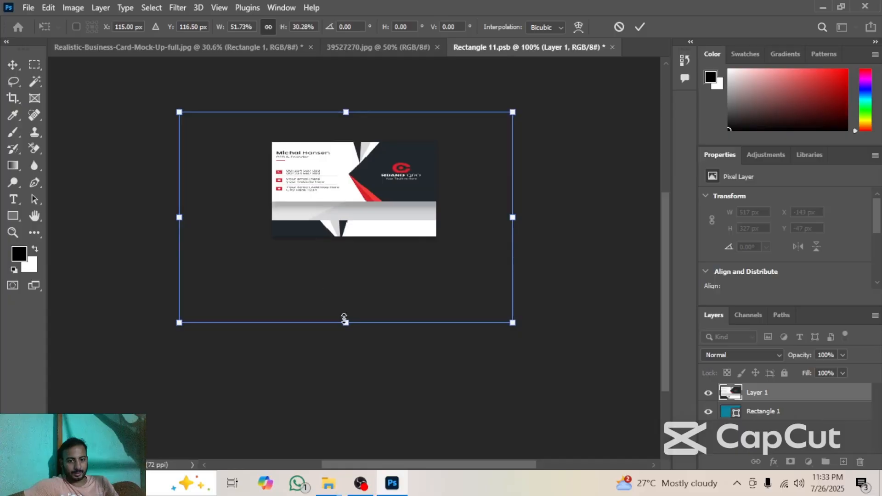
left_click_drag(346, 322, 301, 281)
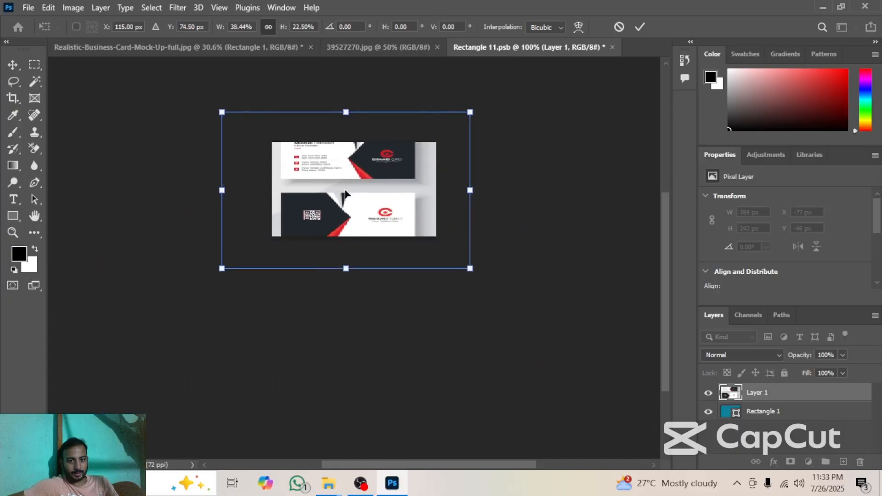
left_click_drag(345, 195, 336, 246)
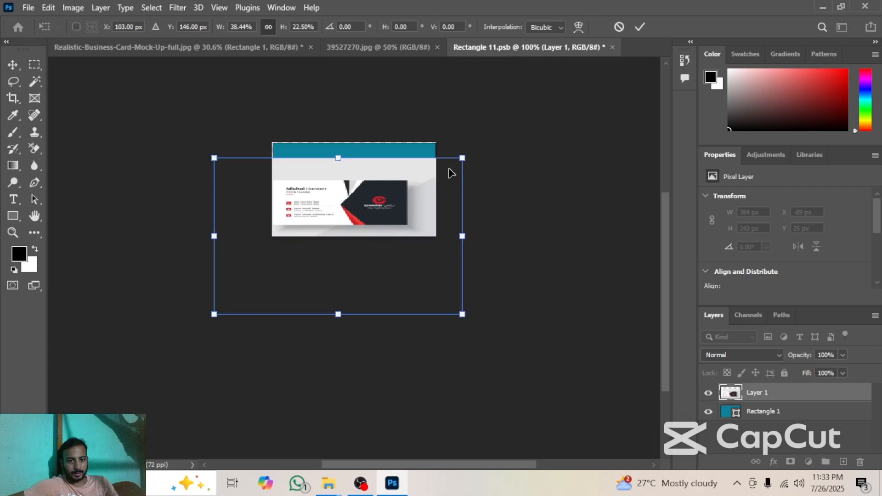
left_click_drag(463, 158, 485, 142)
mouse_move(413, 221)
left_mouse_down()
mouse_move(416, 142)
mouse_move(408, 234)
left_mouse_up()
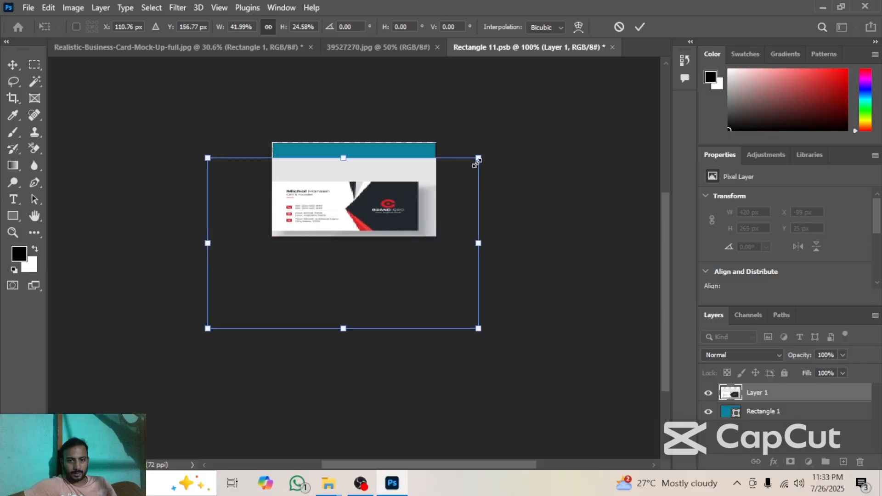
left_click_drag(478, 158, 485, 114)
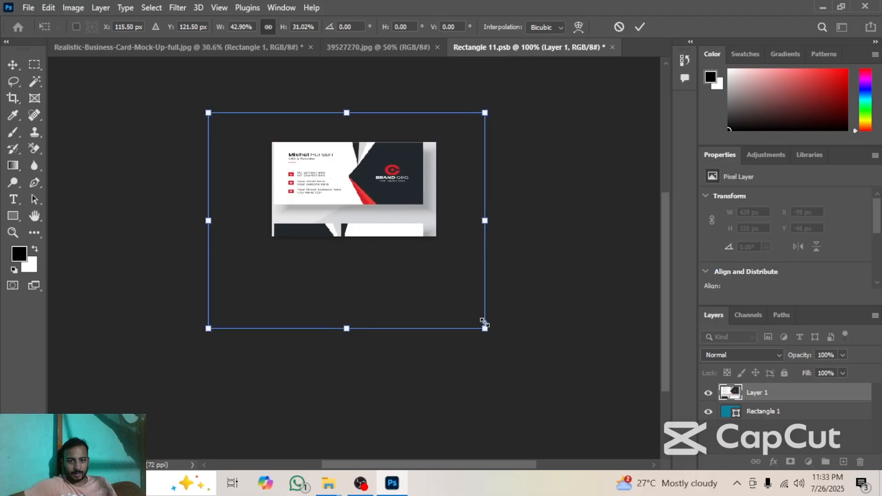
left_click_drag(484, 328, 499, 401)
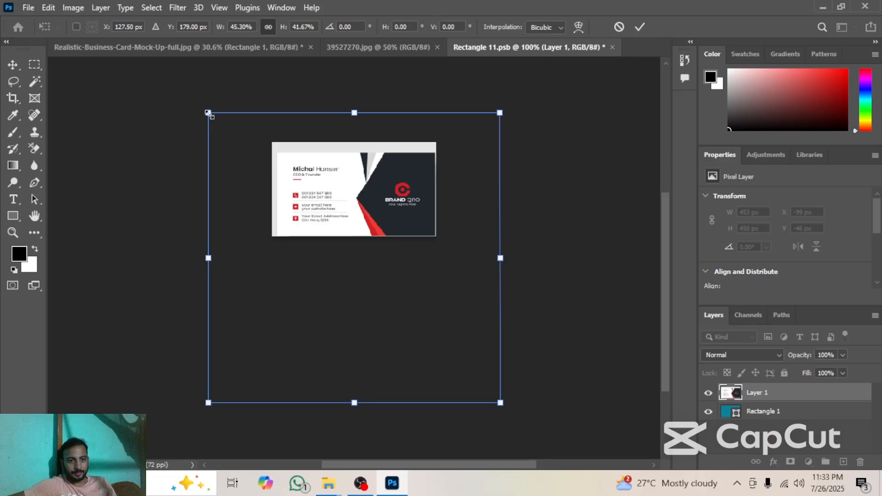
Step: Fine-tune the artwork to about 47.7% width and 49.35% height so the upper card fills the canvas, and commit the transform
left_click_drag(208, 112, 205, 98)
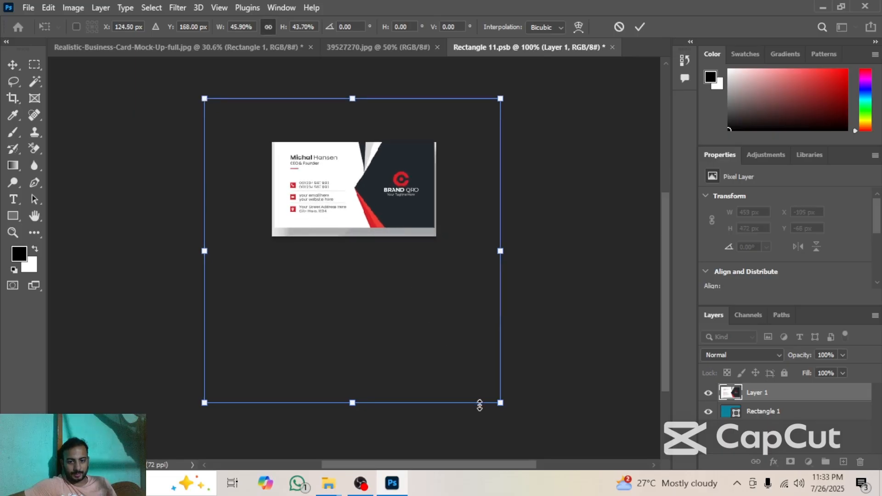
mouse_move(500, 405)
left_mouse_down()
mouse_move(503, 423)
mouse_move(503, 416)
left_mouse_up()
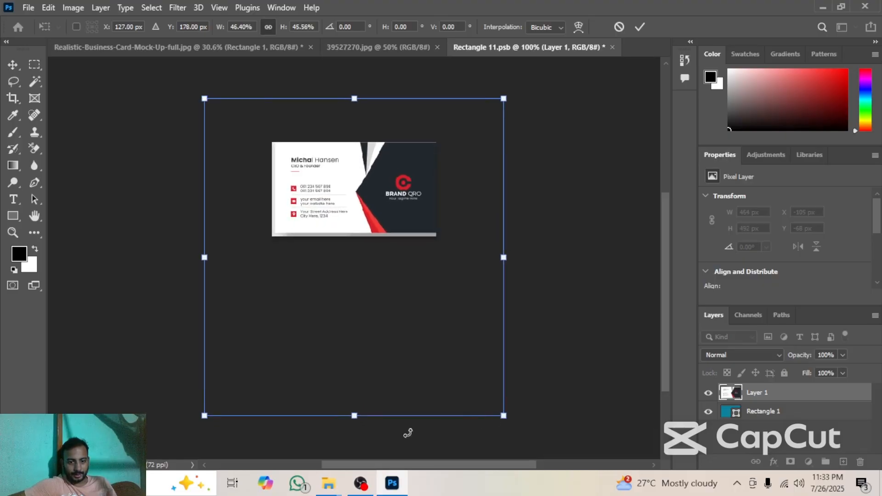
left_click_drag(355, 415, 356, 425)
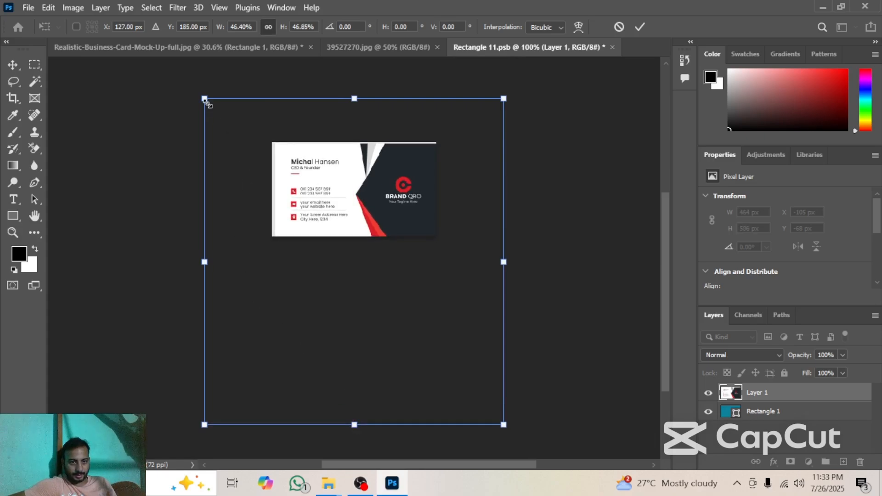
left_click_drag(204, 98, 198, 96)
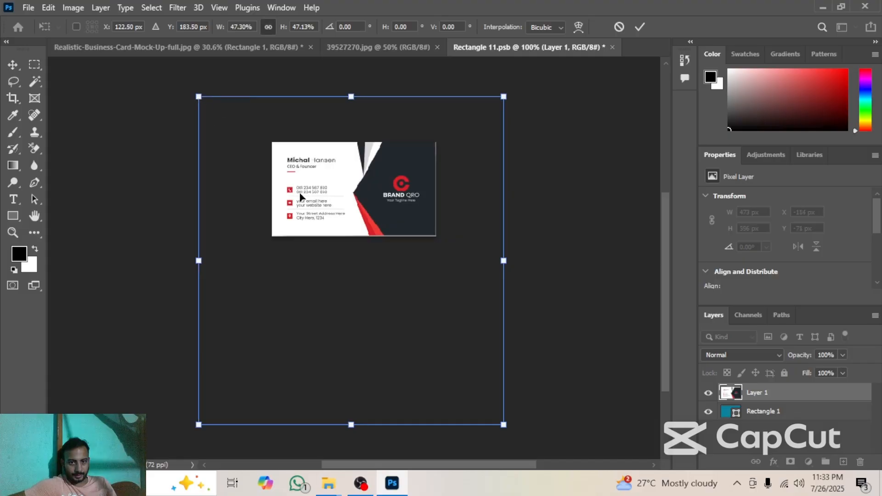
left_click_drag(504, 428, 504, 432)
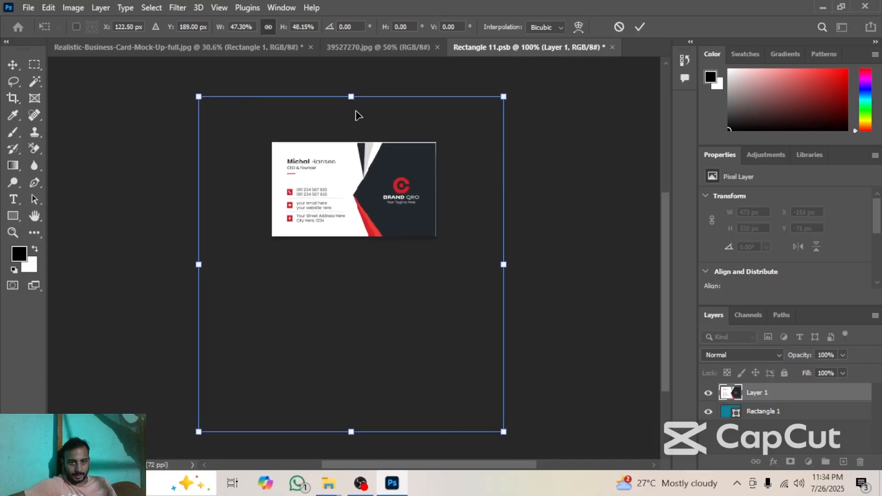
left_click_drag(352, 97, 354, 94)
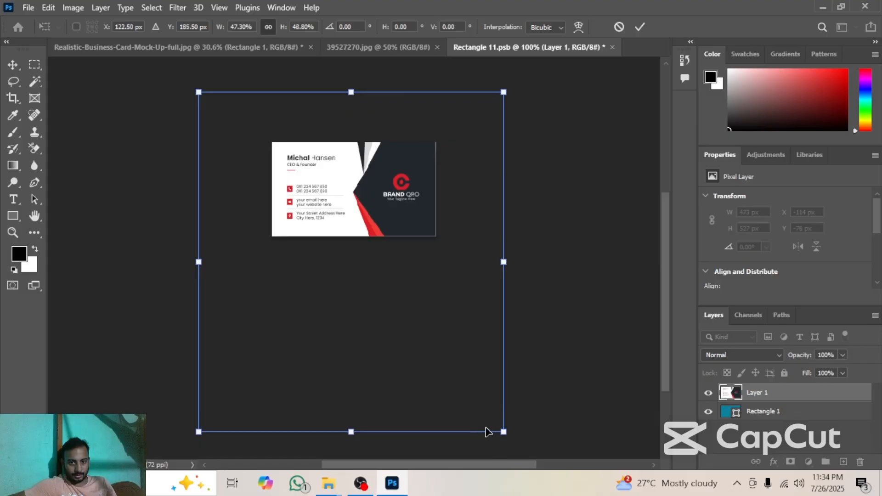
left_click_drag(503, 432, 506, 435)
key("Return")
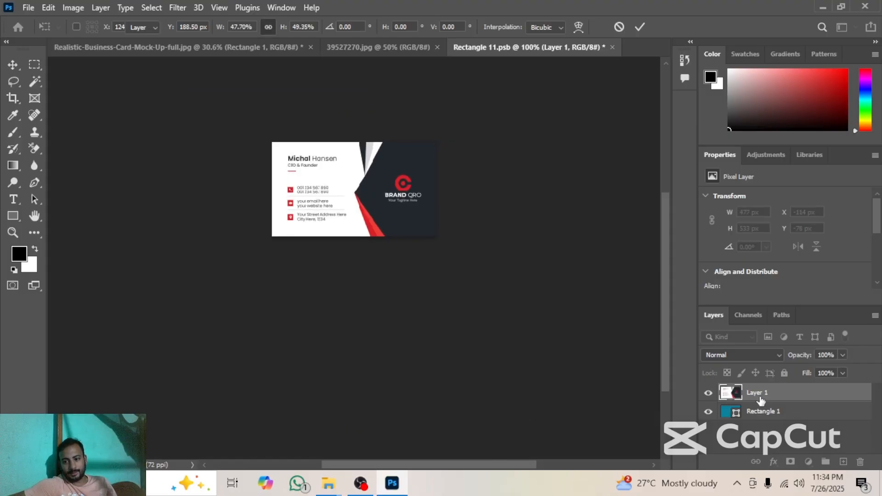
Step: Clip the artwork layer to Rectangle 1, save the Rectangle 11.psb smart object, and return to the mockup document
right_click(758, 396)
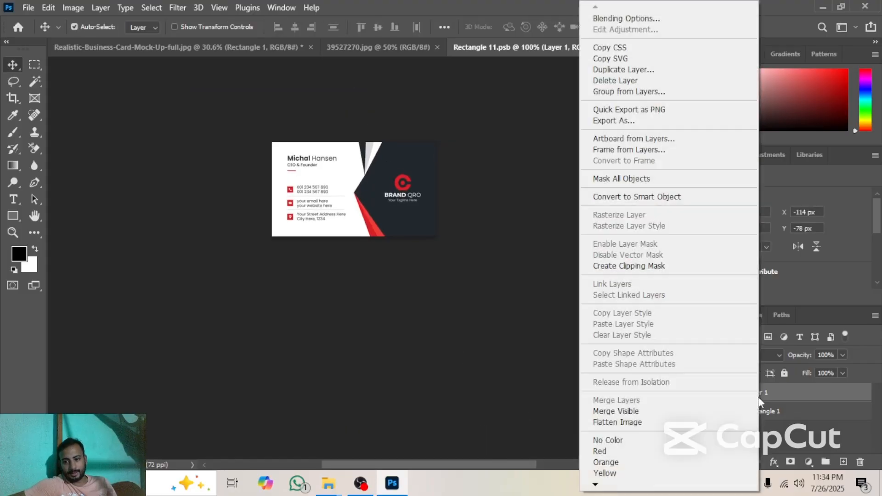
left_click(664, 266)
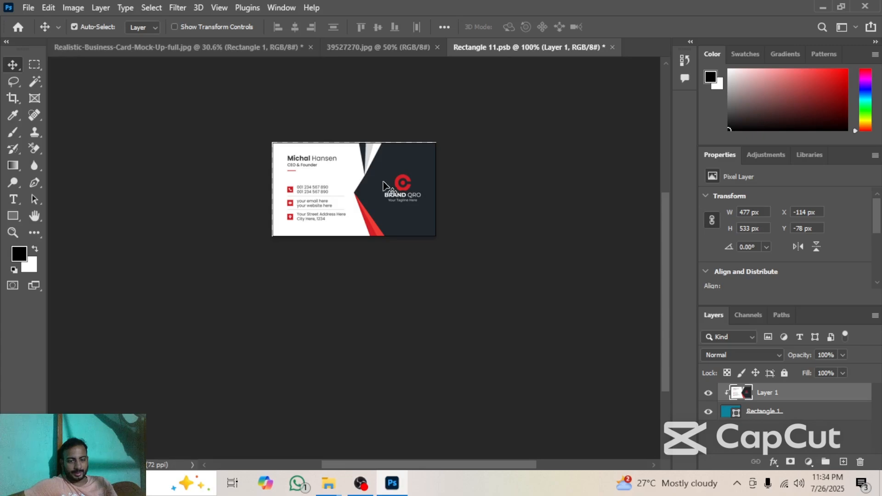
left_click(241, 50)
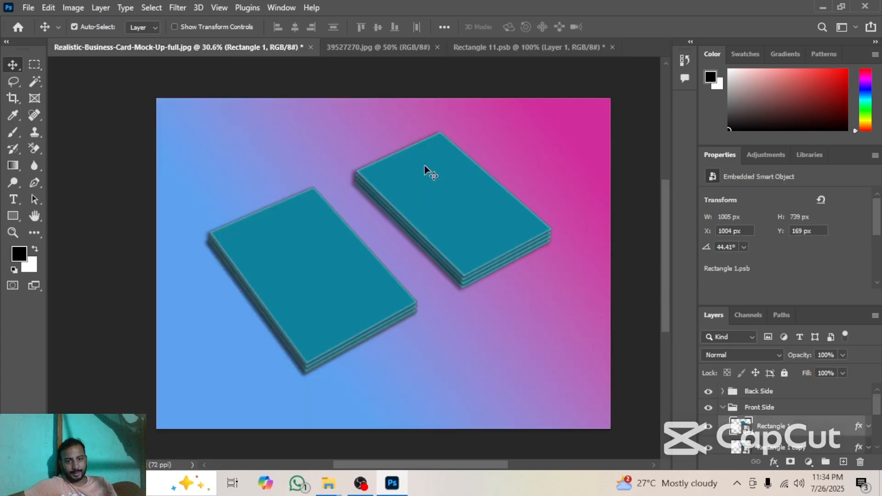
left_click(482, 50)
left_click(29, 7)
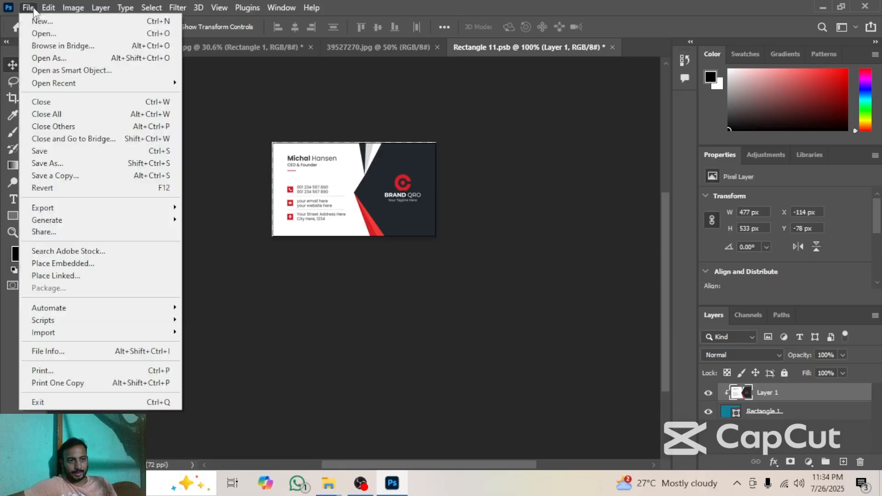
left_click(60, 155)
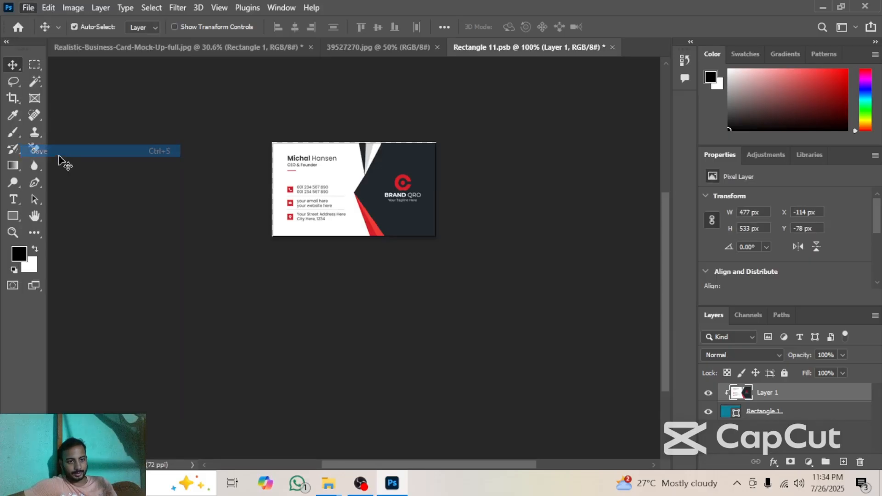
left_click(170, 54)
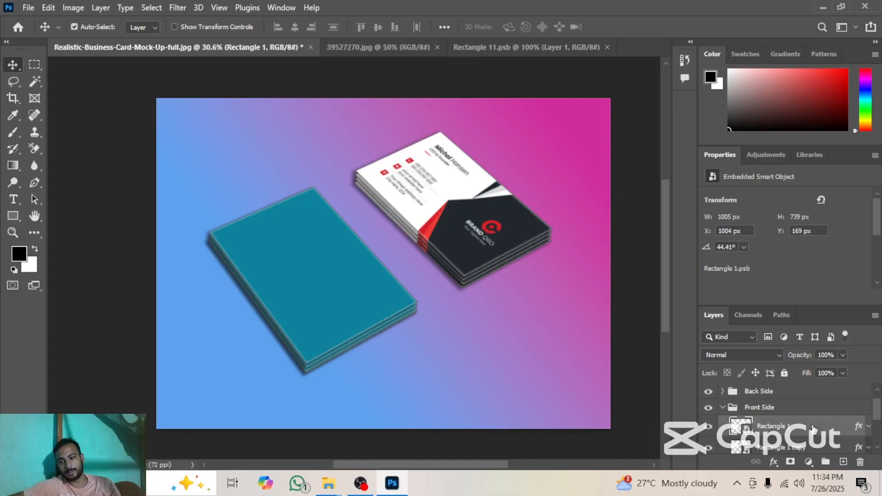
Step: Collapse the Front Side group, expand Back Side, and open its Rectangle 2 smart object for editing
scroll(758, 425, "down", 2)
scroll(757, 425, "down", 2)
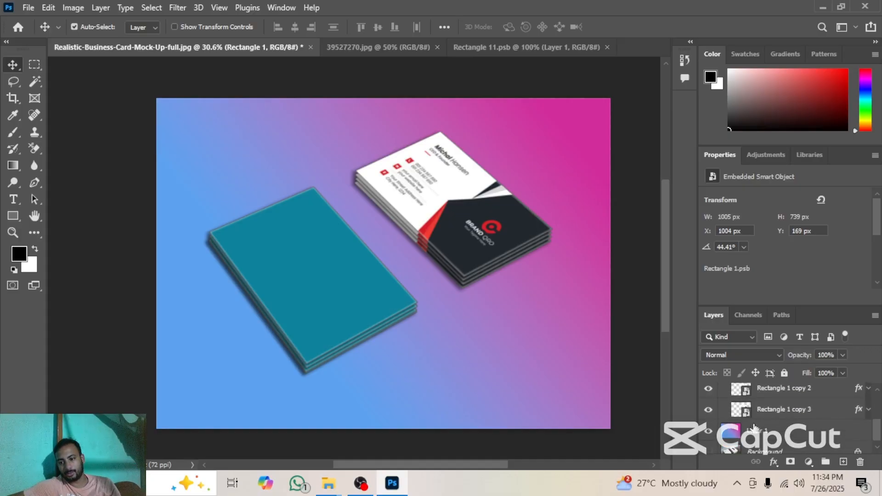
scroll(753, 426, "up", 3)
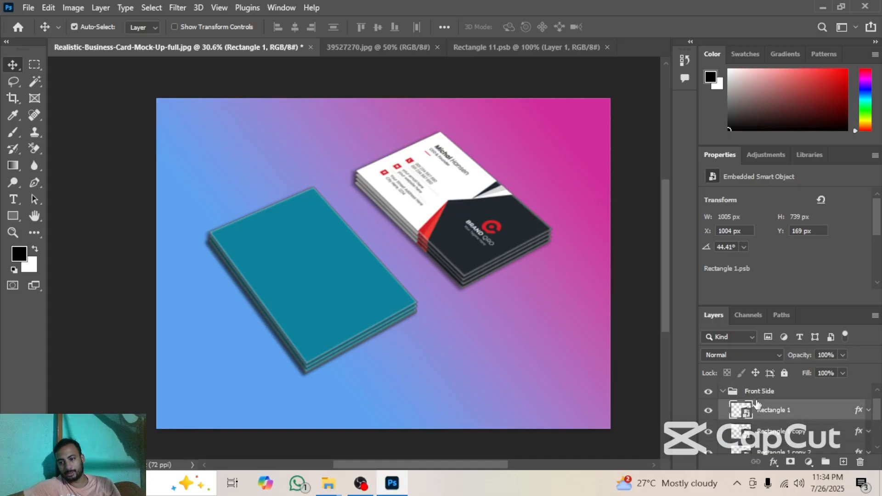
scroll(752, 420, "down", 2)
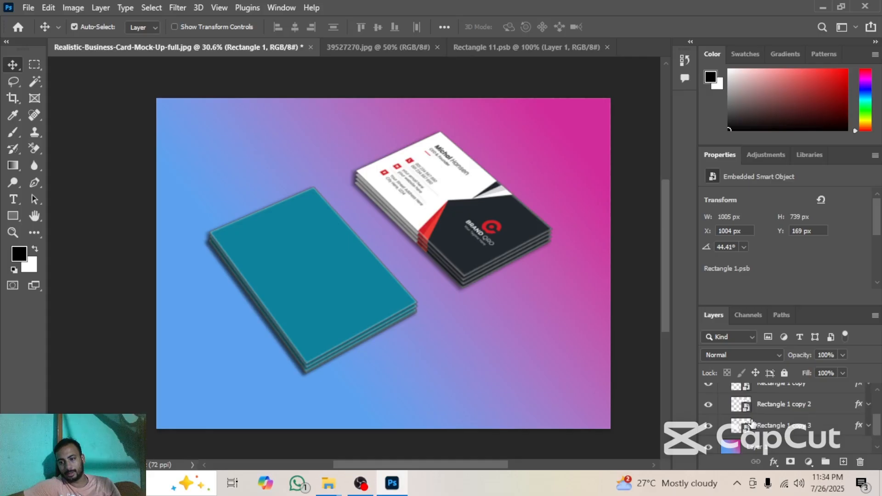
scroll(752, 422, "up", 4)
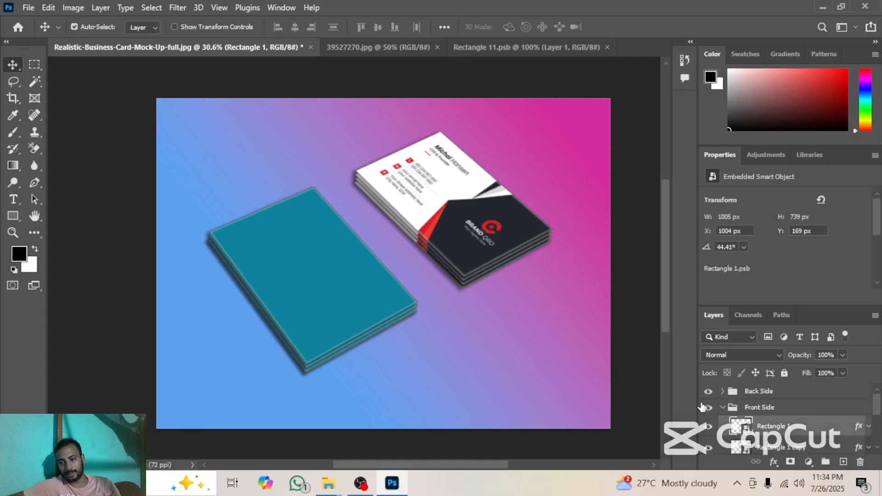
left_click(723, 408)
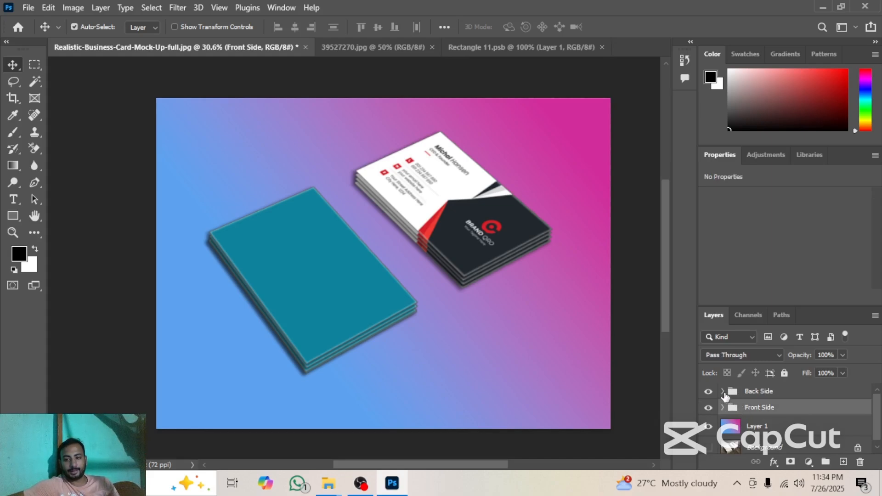
left_click(722, 392)
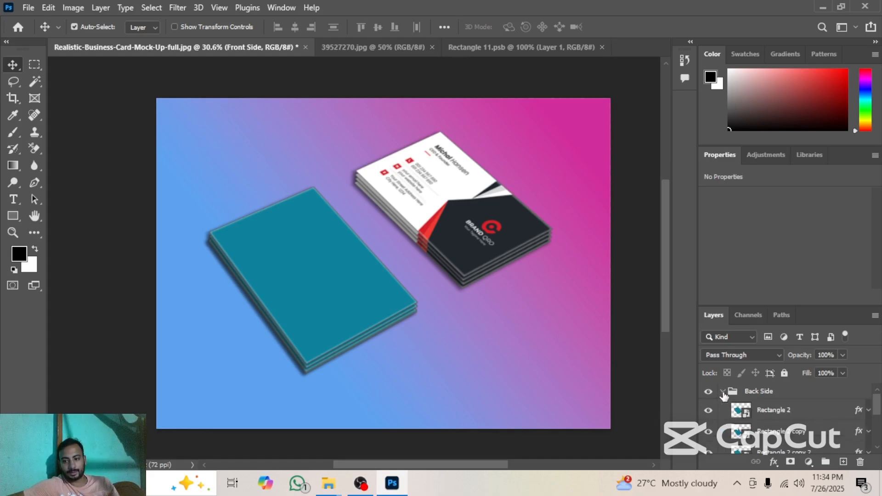
double_click(747, 416)
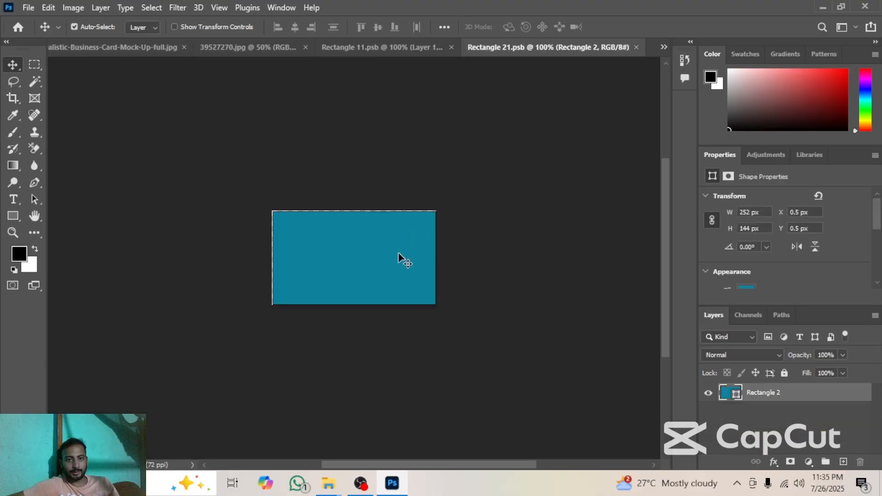
Step: Paste the copied 39527270.jpg artwork into the Rectangle 21.psb smart object as a new layer above the rectangle
left_click(271, 48)
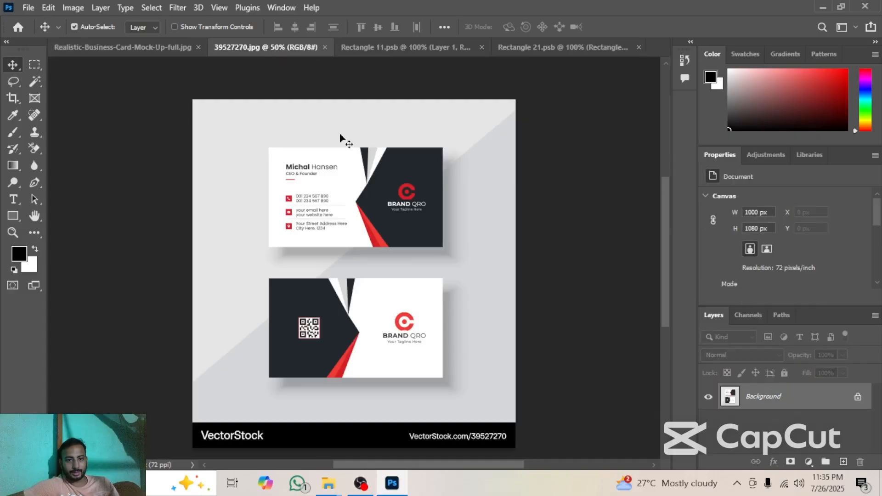
left_click(582, 52)
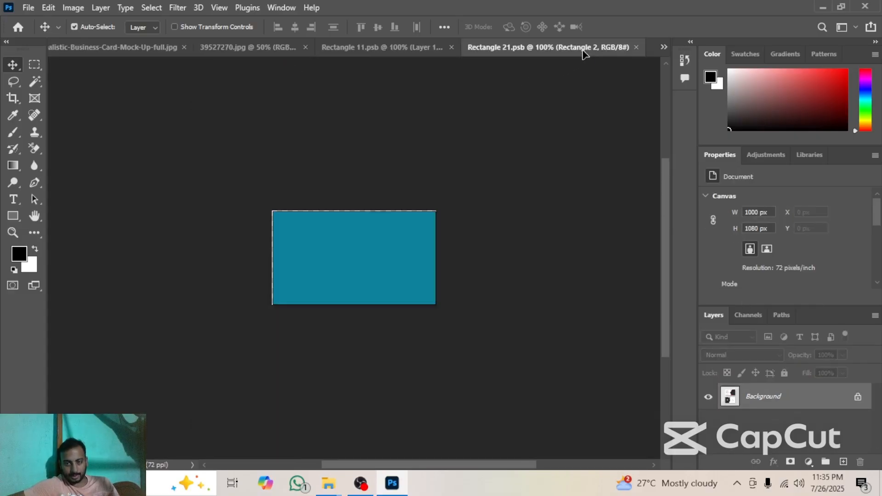
key("ctrl+v")
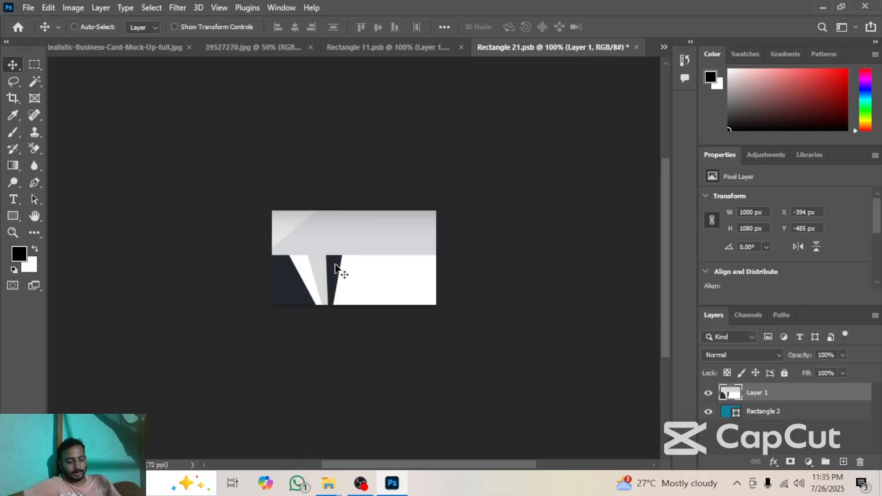
Step: Scale the pasted artwork down to about 47% width, positioning its lower card with the QR code across the canvas width
key("ctrl+t")
left_click_drag(333, 240, 416, 444)
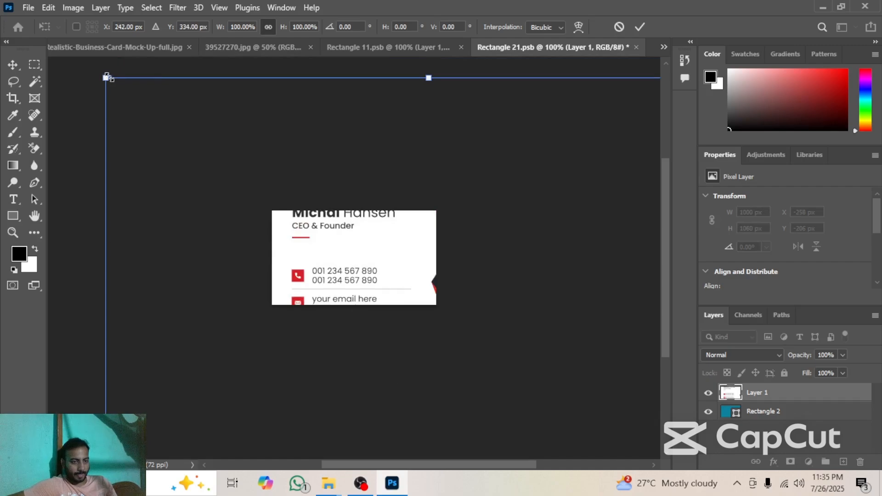
left_click_drag(106, 78, 290, 297)
left_click_drag(343, 273, 324, 203)
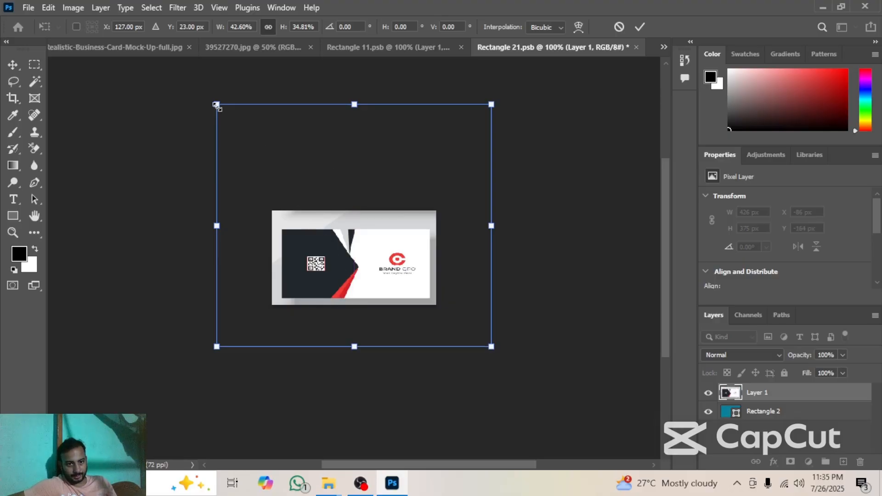
left_click_drag(216, 105, 203, 63)
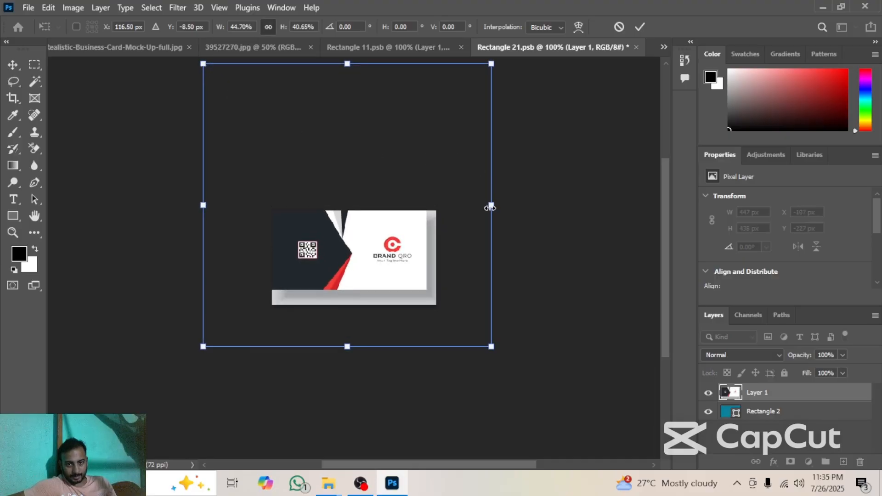
left_click_drag(491, 206, 503, 205)
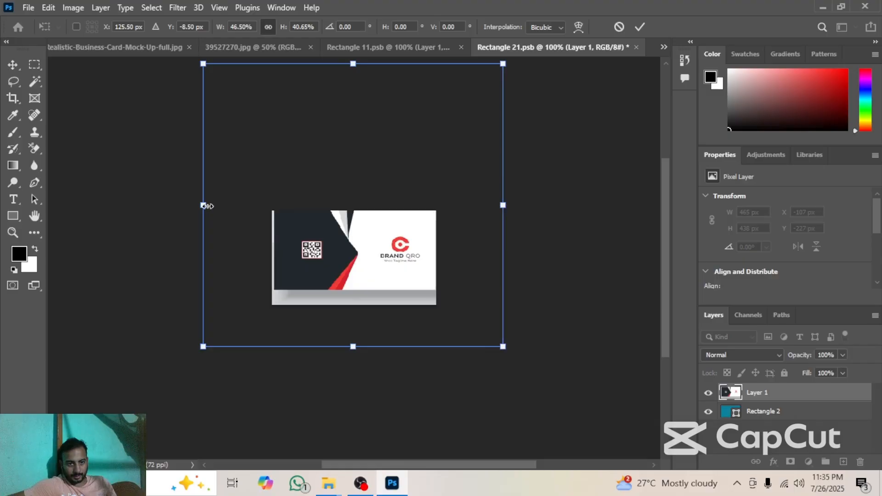
left_click_drag(204, 206, 201, 206)
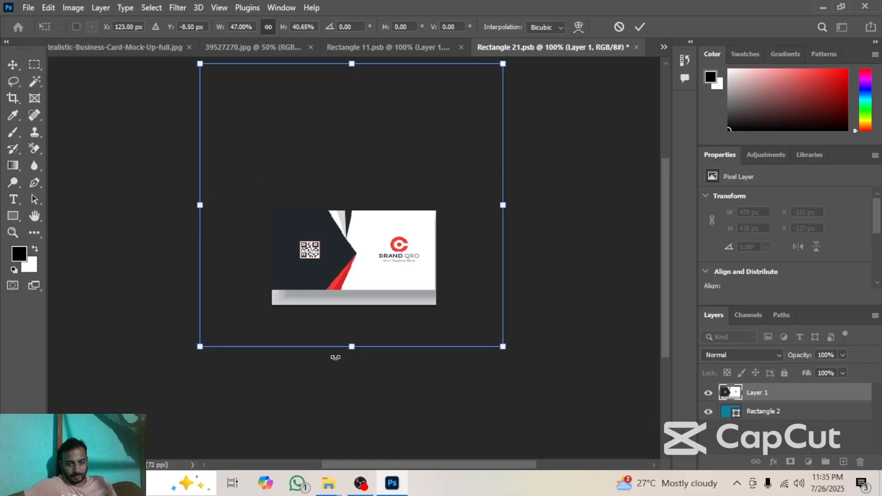
Step: Stretch the artwork to about 48.98% height so the lower card covers the canvas from top to bottom, and commit the transform
left_click_drag(352, 347, 351, 366)
left_click_drag(352, 64, 349, 134)
scroll(422, 310, "down", 5)
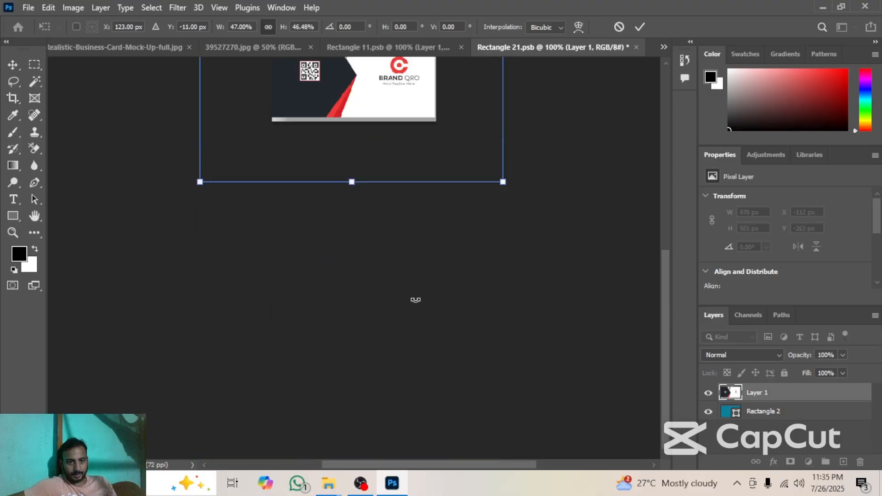
scroll(570, 304, "up", 3)
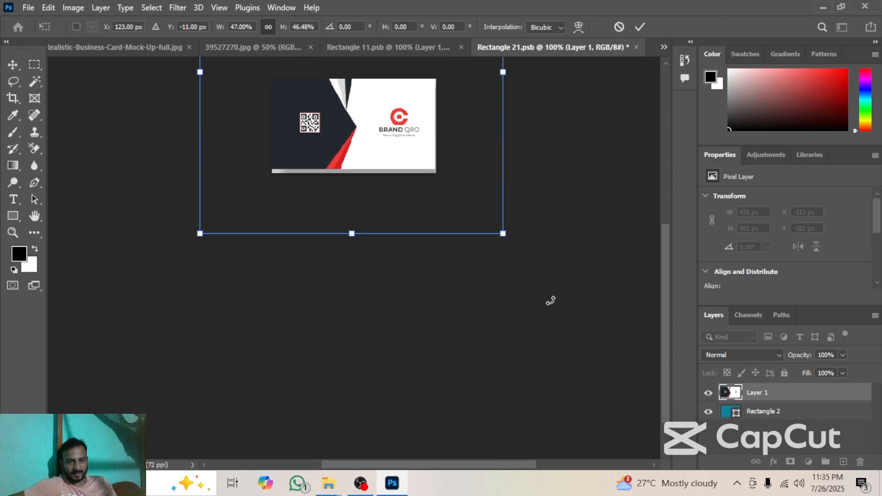
scroll(460, 275, "up", 1)
left_click_drag(357, 244, 352, 272)
scroll(361, 244, "up", 2)
scroll(358, 271, "up", 4)
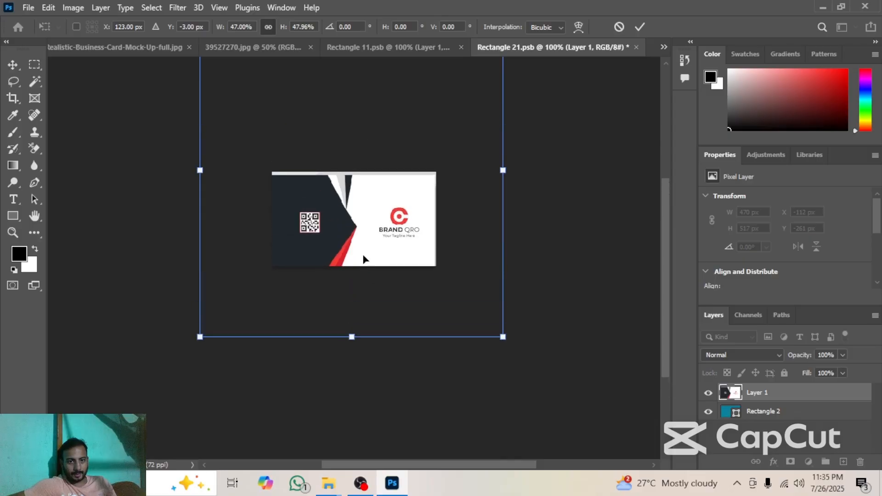
scroll(365, 250, "up", 4)
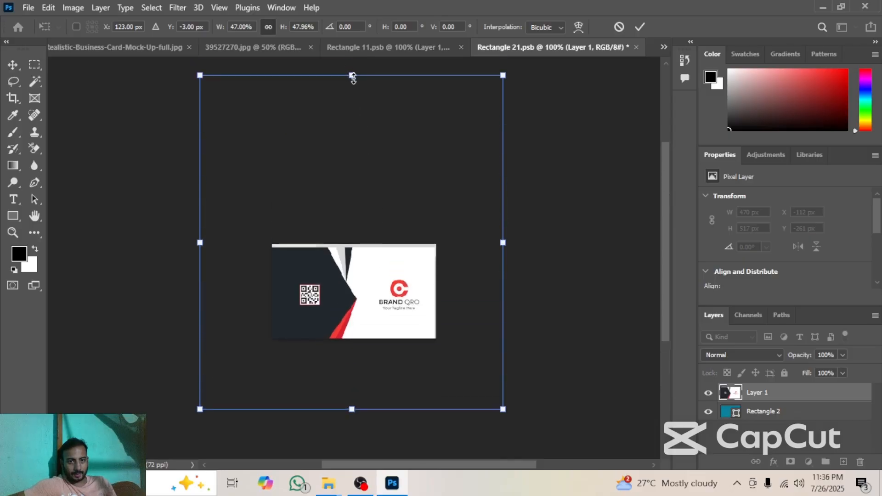
left_click_drag(353, 77, 352, 69)
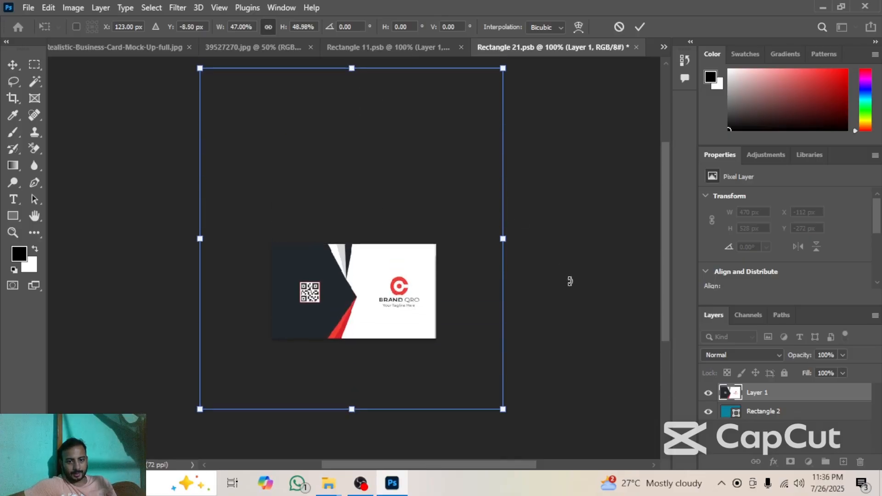
key("Return")
Step: Clip the artwork layer to Rectangle 2, save the Rectangle 21.psb smart object, and return to the mockup document
right_click(794, 390)
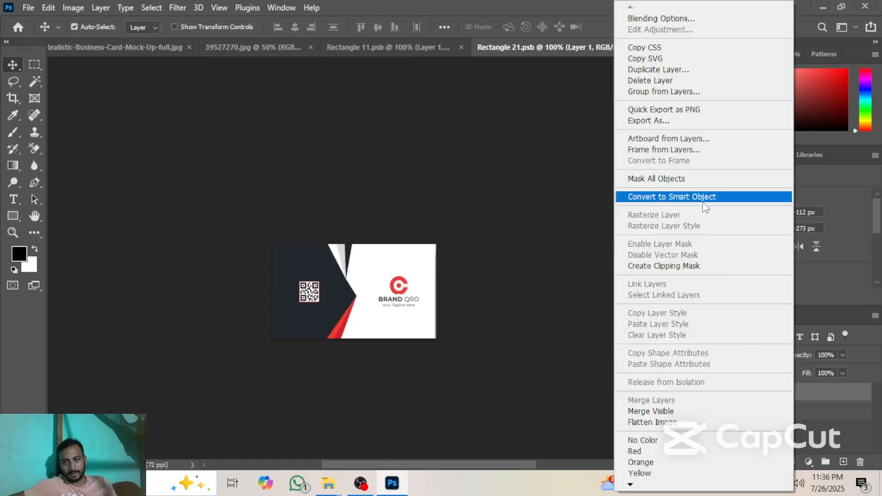
left_click(684, 265)
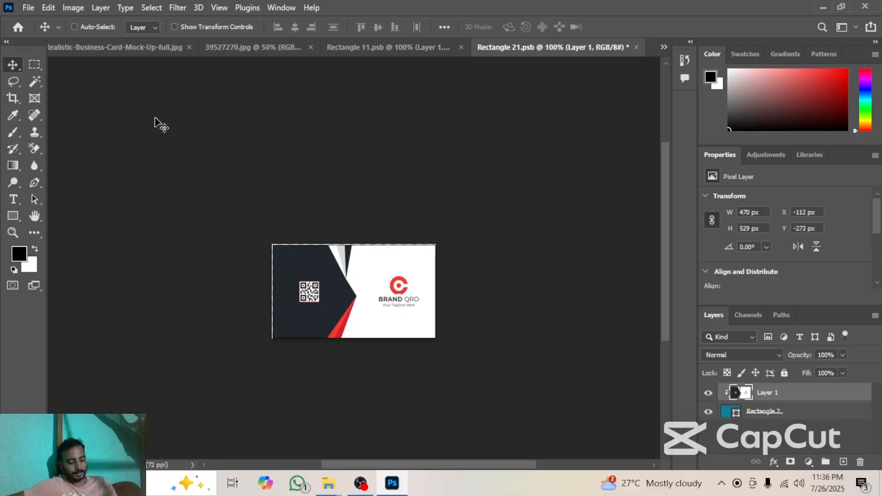
key("ctrl+s")
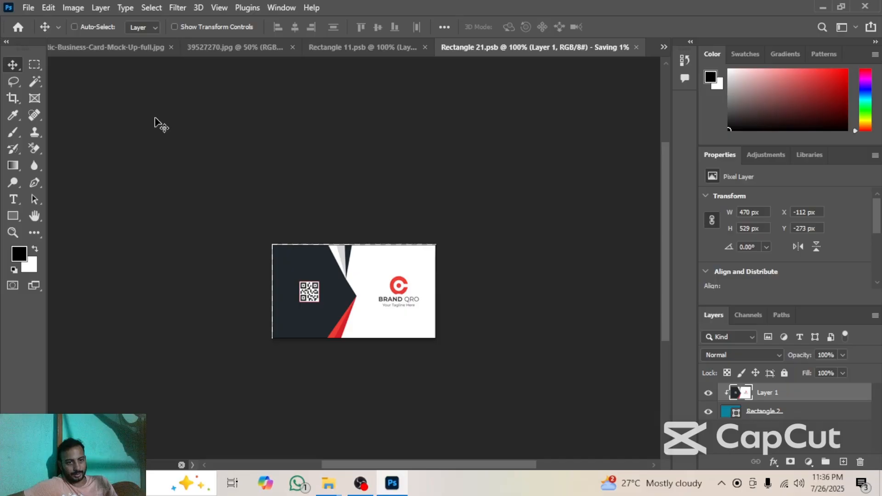
left_click(124, 48)
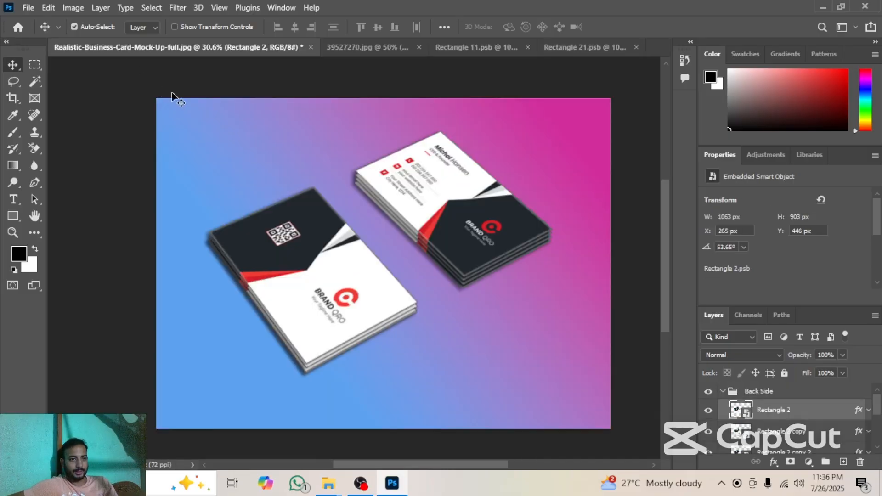